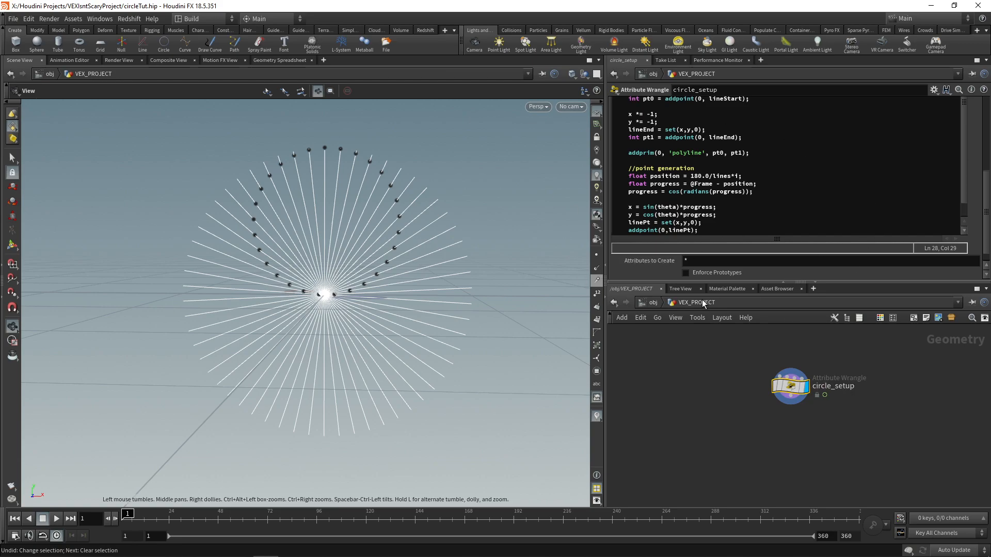
Step: Open circle_setup's VEX snippet in the large code editor and review the variable declarations, line generation and point generation sections
left_click(742, 228)
key("alt+e")
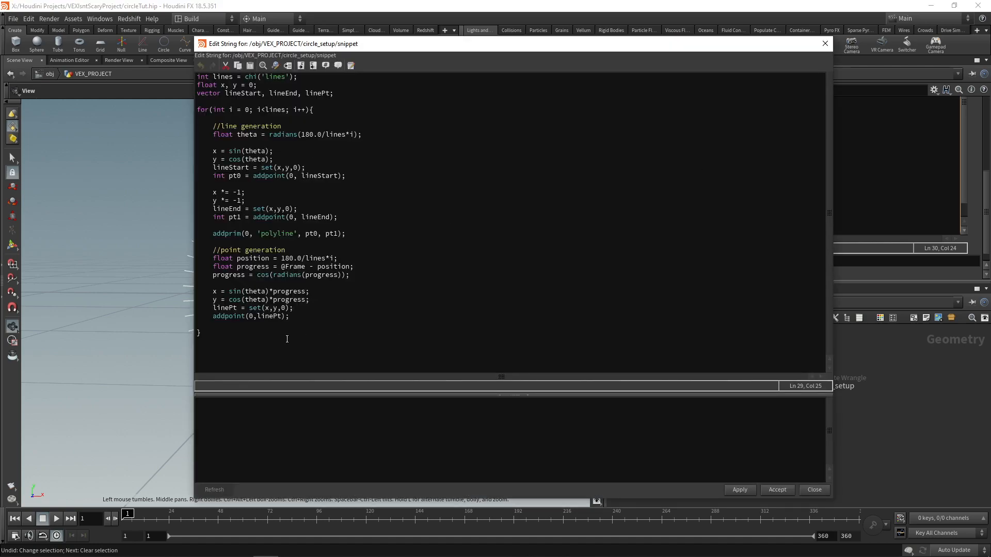
left_click_drag(214, 127, 365, 235)
left_click(363, 241)
left_click_drag(213, 251, 340, 318)
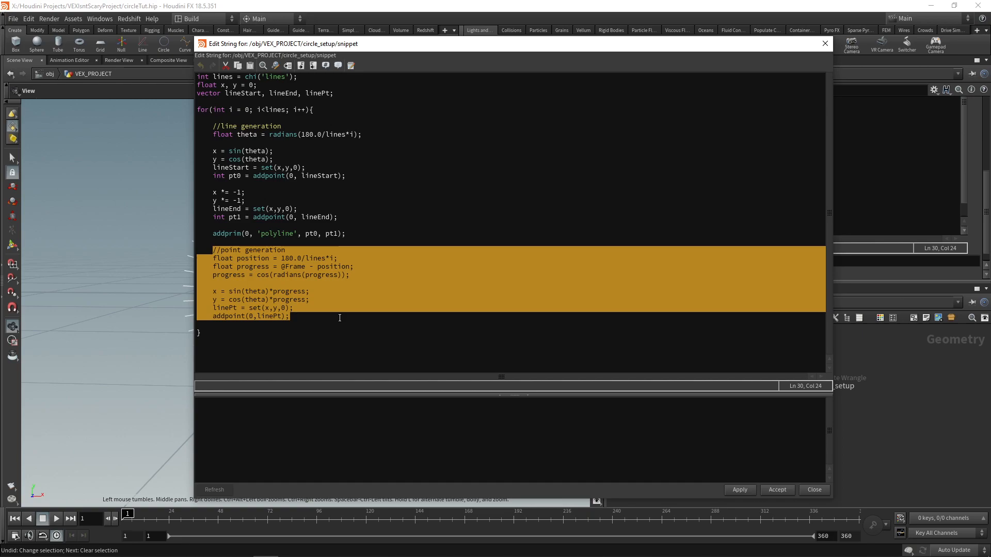
left_click_drag(334, 92, 191, 75)
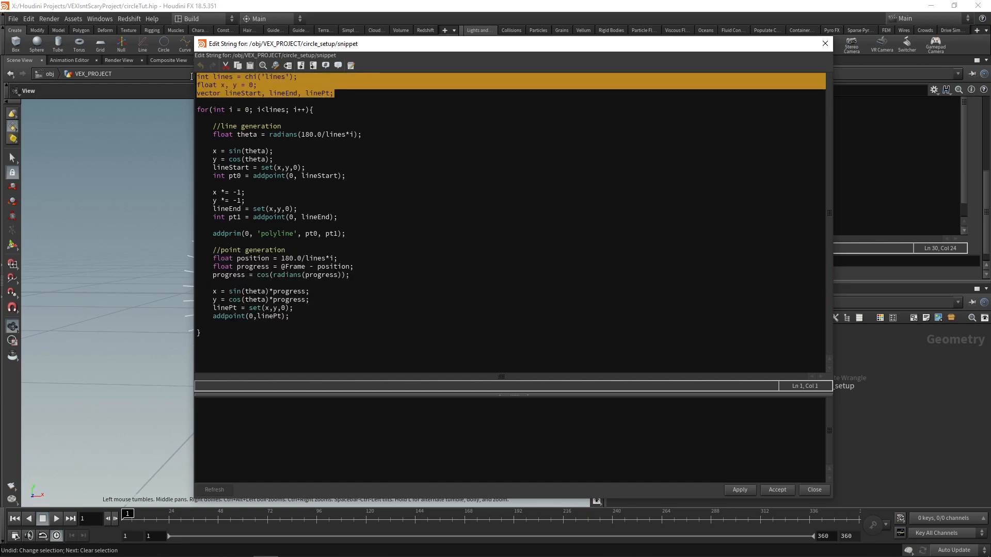
left_click_drag(424, 45, 568, 24)
left_click(503, 210)
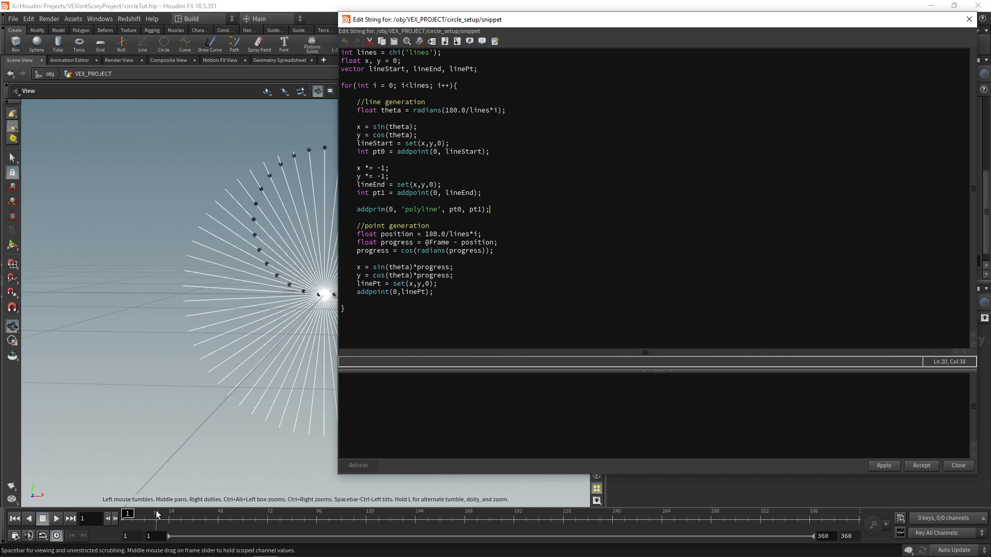
left_click_drag(156, 511, 82, 521)
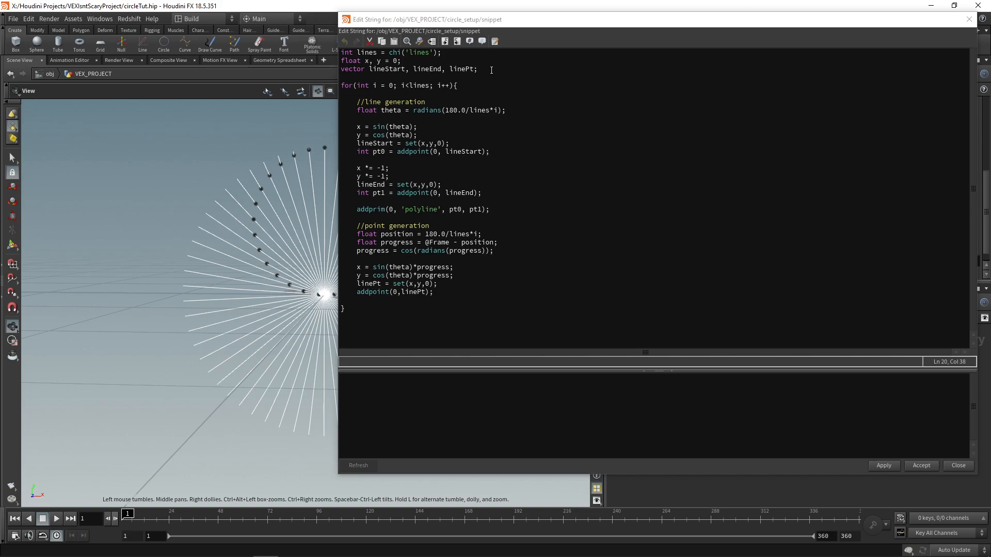
left_click_drag(517, 21, 358, 41)
left_click(335, 91)
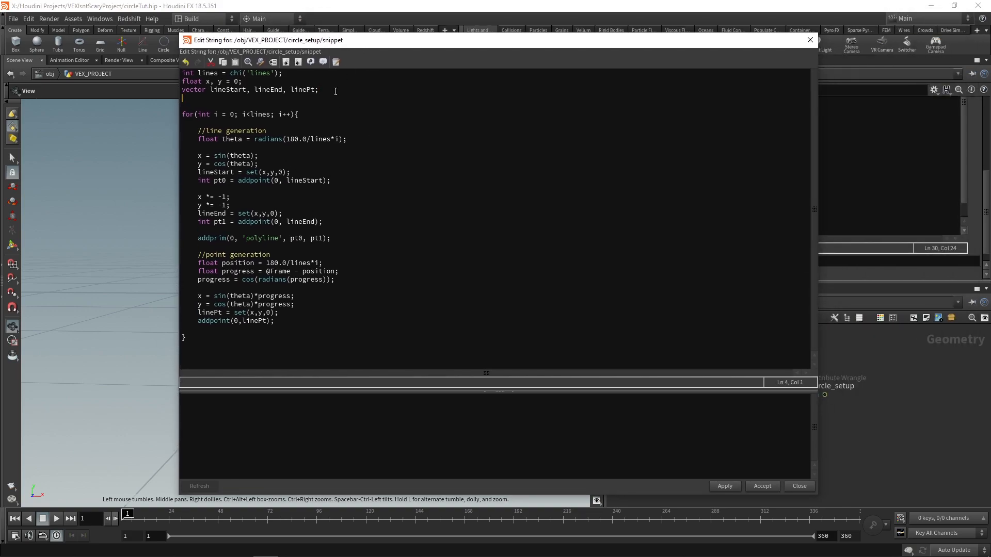
key("Return")
type("float tim")
type("escale ")
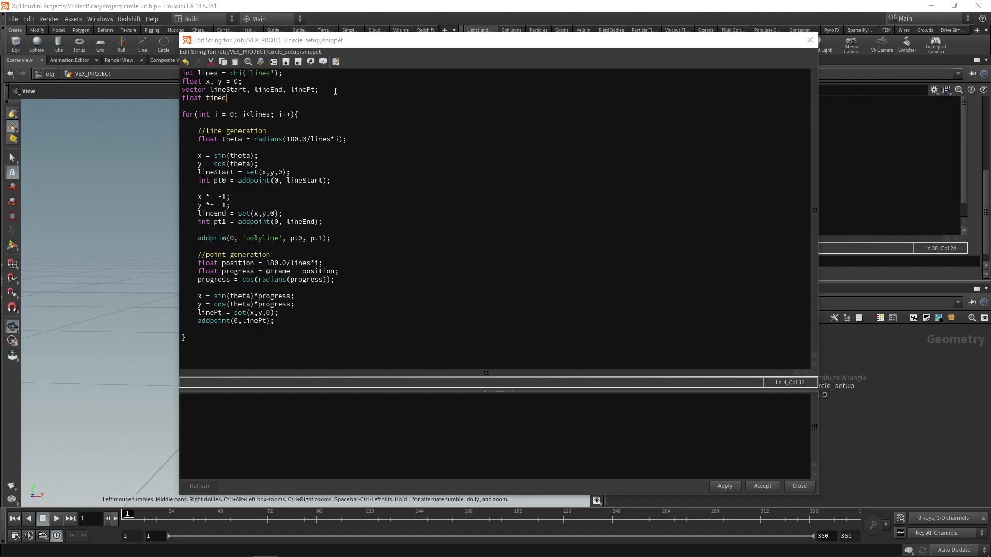
type("= @Frame*chf();")
key("Left")
key("Left")
type("'timescale")
double_click(289, 271)
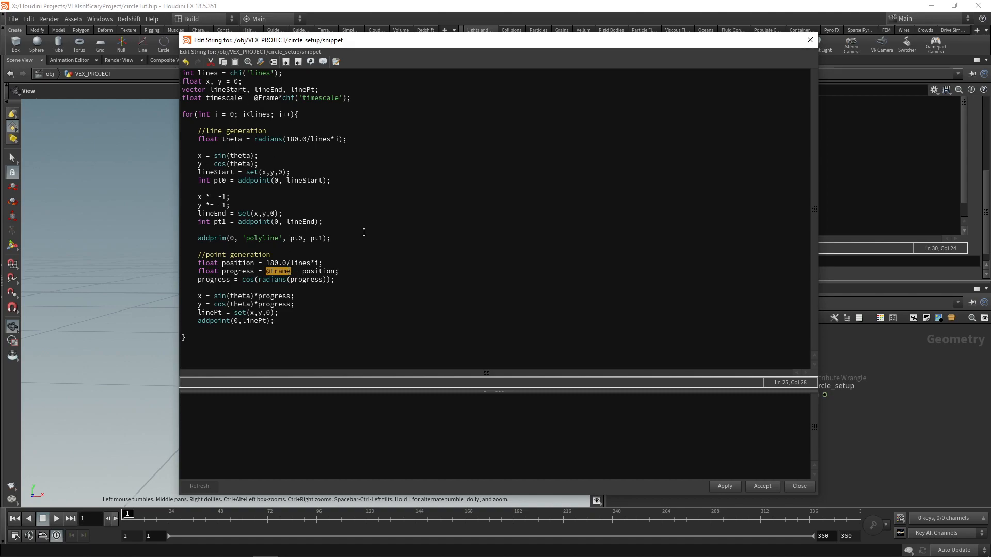
type("timescale")
left_click(764, 487)
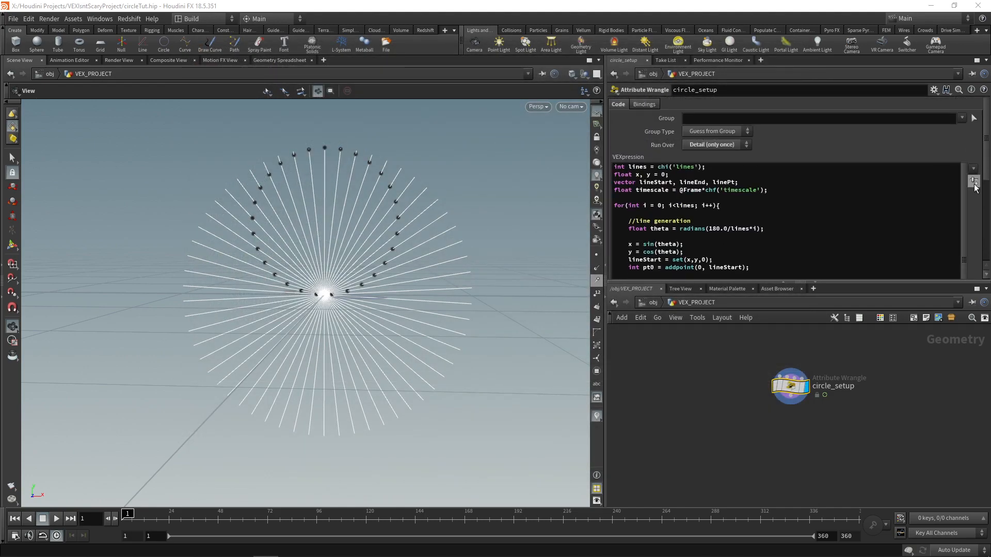
Step: Create the Timescale parameter on circle_setup with a value of 1 and run the animation through to frame 360
scroll(976, 191, "down", 5)
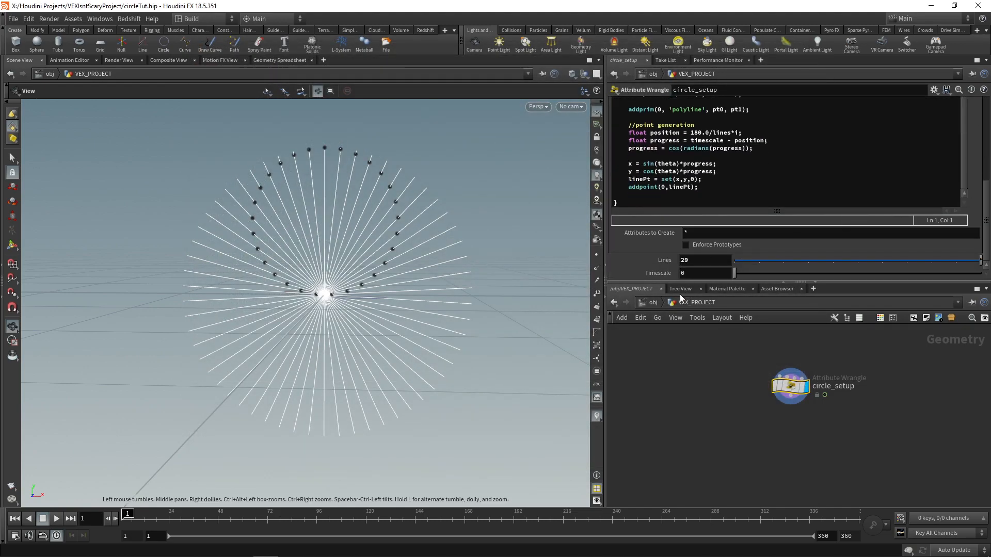
left_click(57, 519)
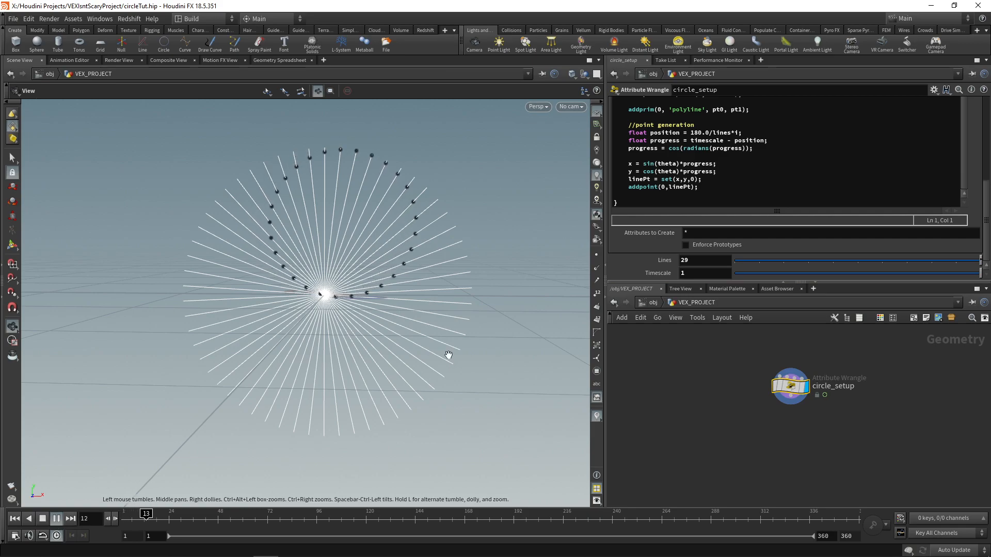
left_click_drag(183, 518, 857, 511)
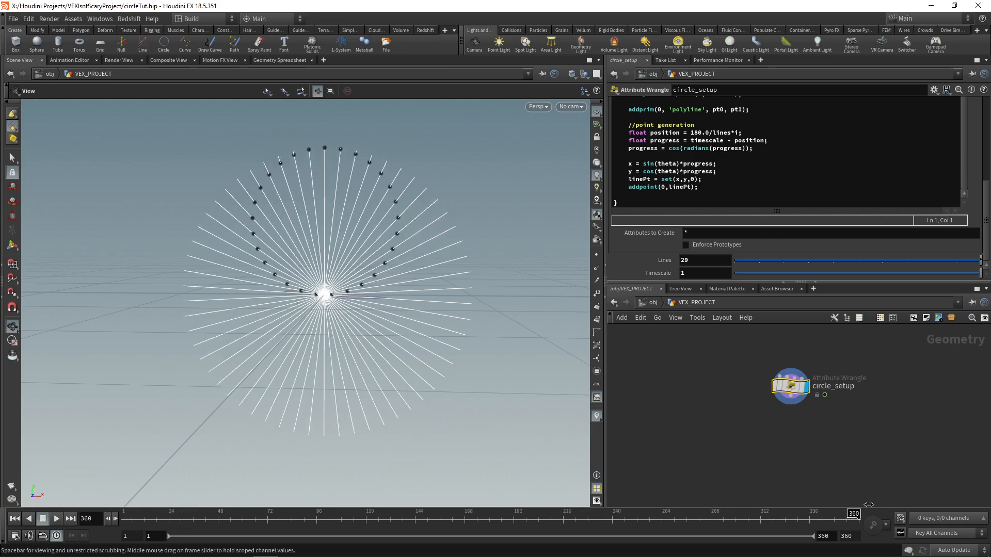
Step: Set circle_setup's Timescale to 2 and scrub through the timeline to check the point motion
left_click(681, 272)
type("2")
key("Return")
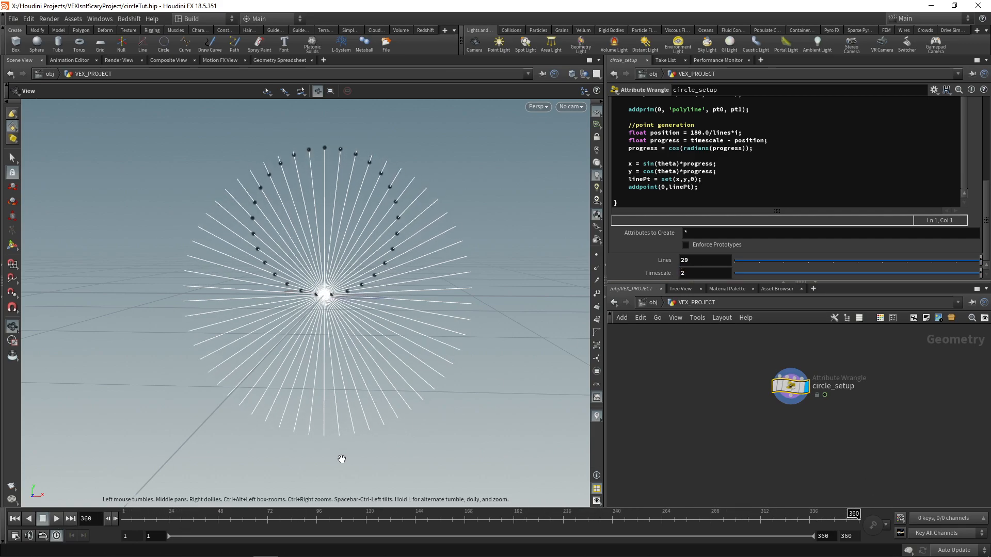
left_click_drag(121, 518, 489, 517)
Step: Set Timescale to 3, play the animation from the start of the timeline, and stop playback
left_click_drag(687, 274, 672, 274)
type("3")
key("Return")
left_click_drag(122, 518, 55, 521)
left_click(56, 519)
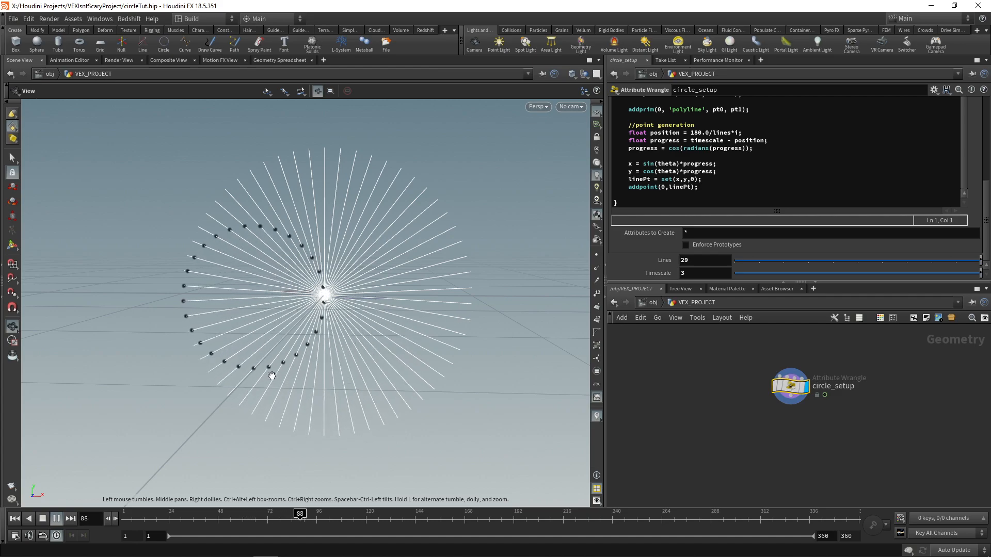
left_click(43, 518)
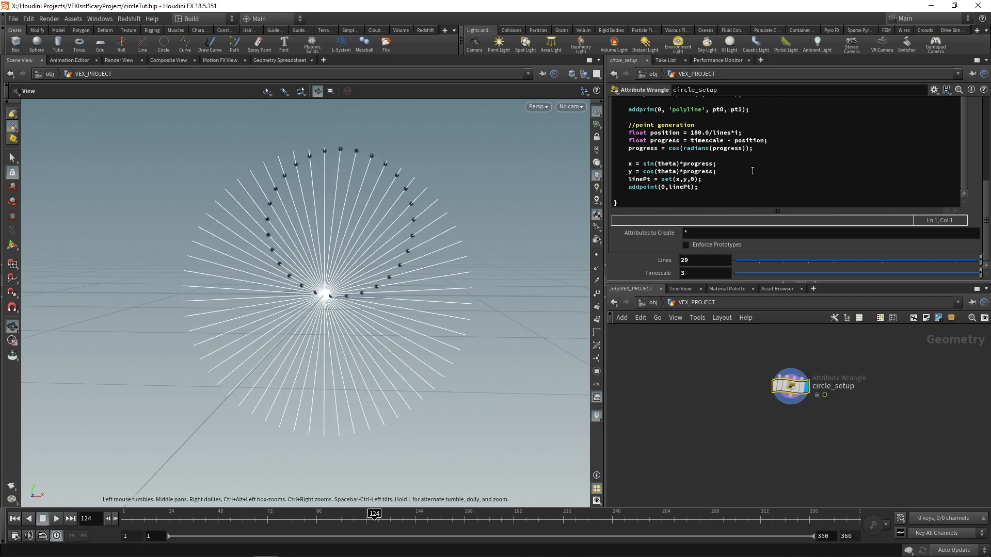
Step: Set circle_setup's Timescale parameter to 2
key("BackSpace")
type("2")
key("Return")
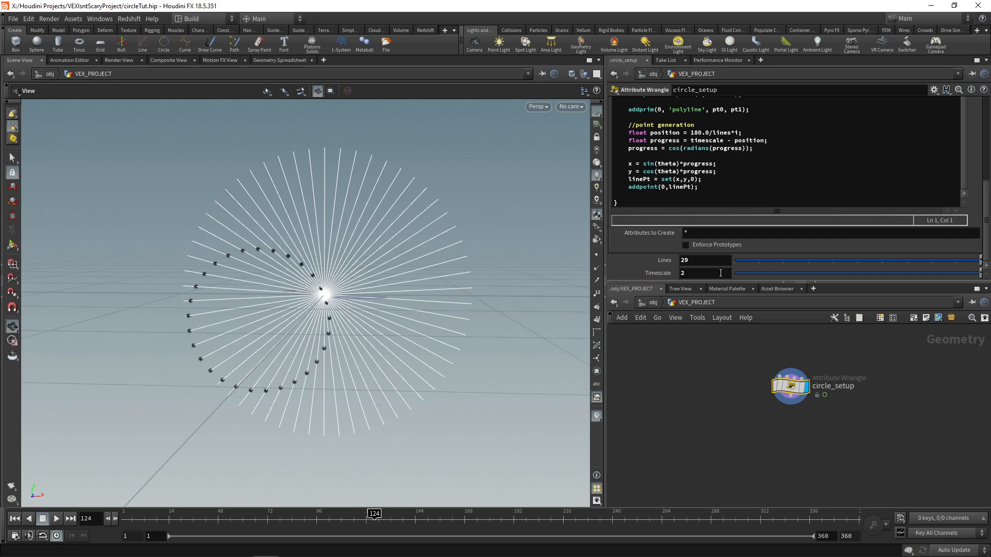
Step: Reopen the snippet in the large code editor and store the addprim call's result by prefixing it with "int prim = "
left_click(721, 177)
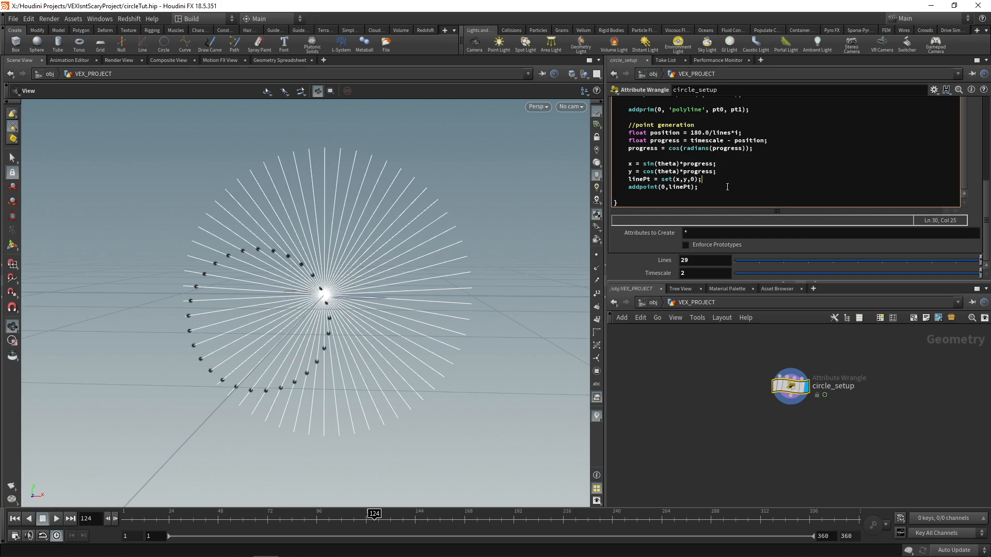
key("alt+e")
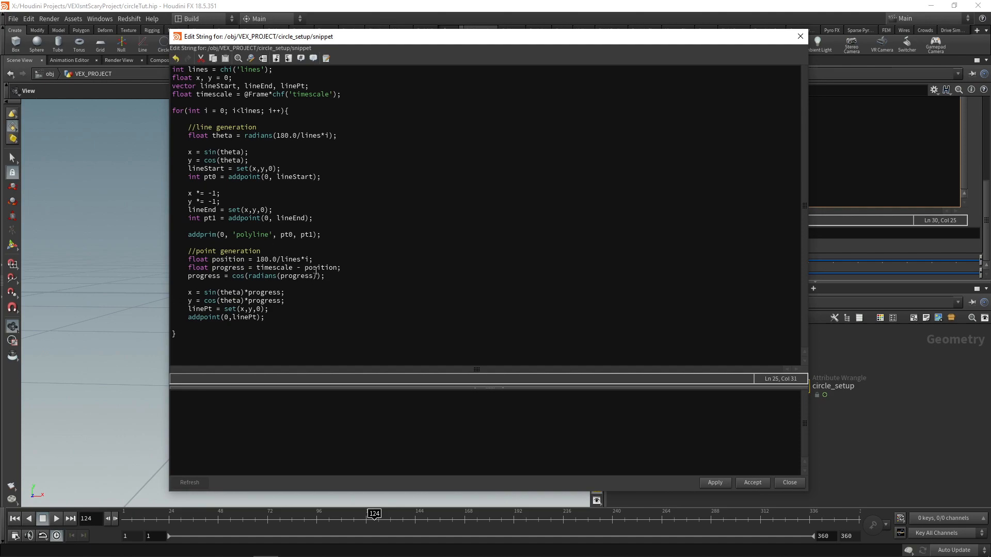
left_click_drag(427, 36, 682, 117)
left_click_drag(594, 118, 226, 59)
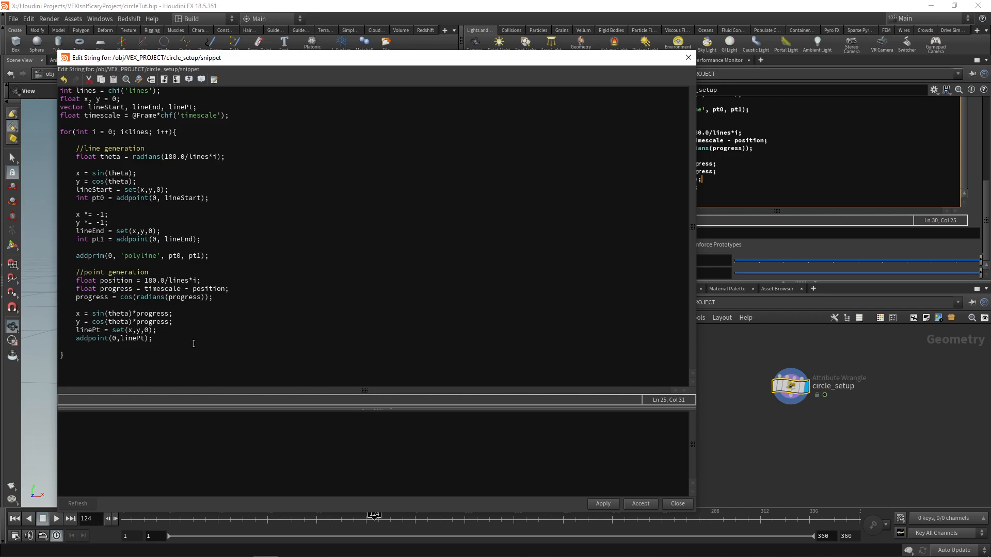
left_click(244, 258)
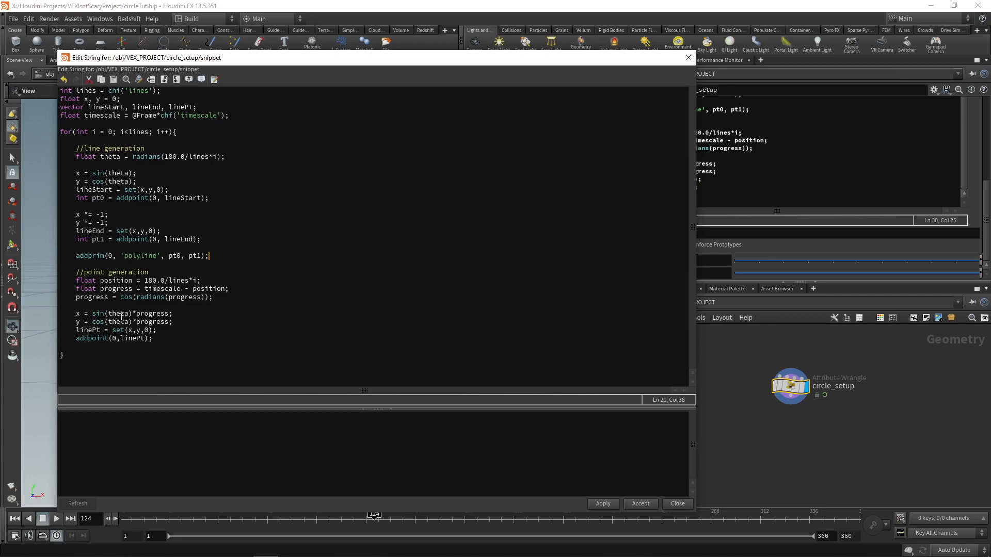
left_click(75, 256)
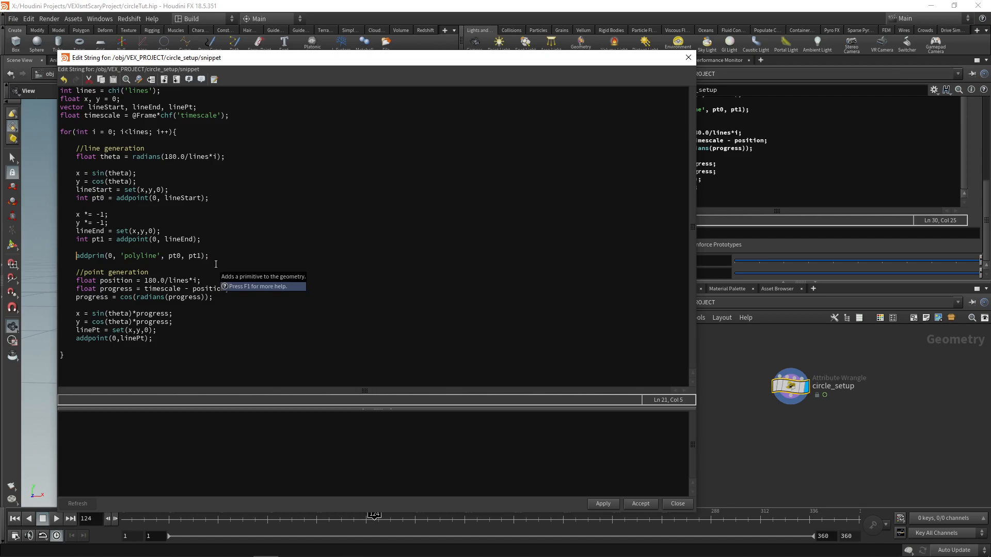
type("int ")
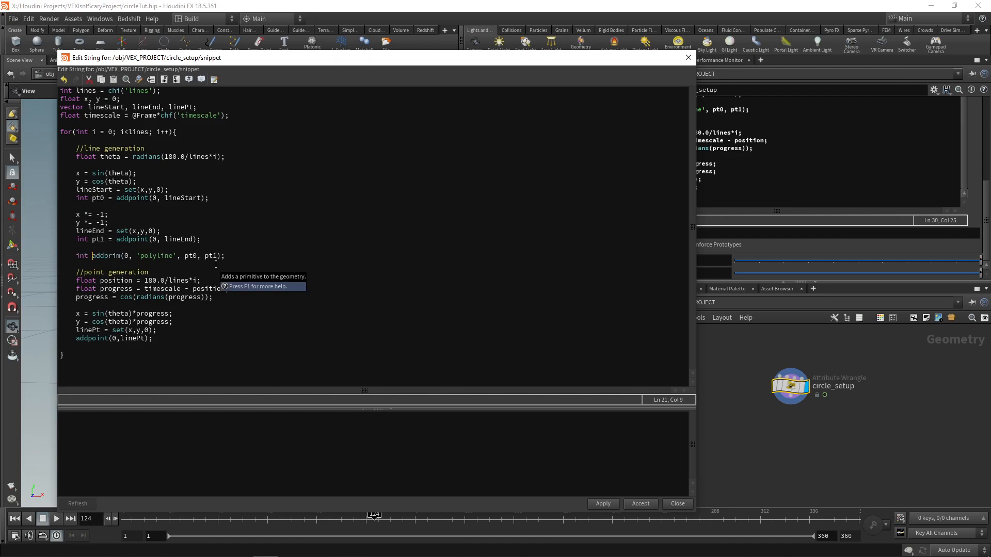
type("prim ")
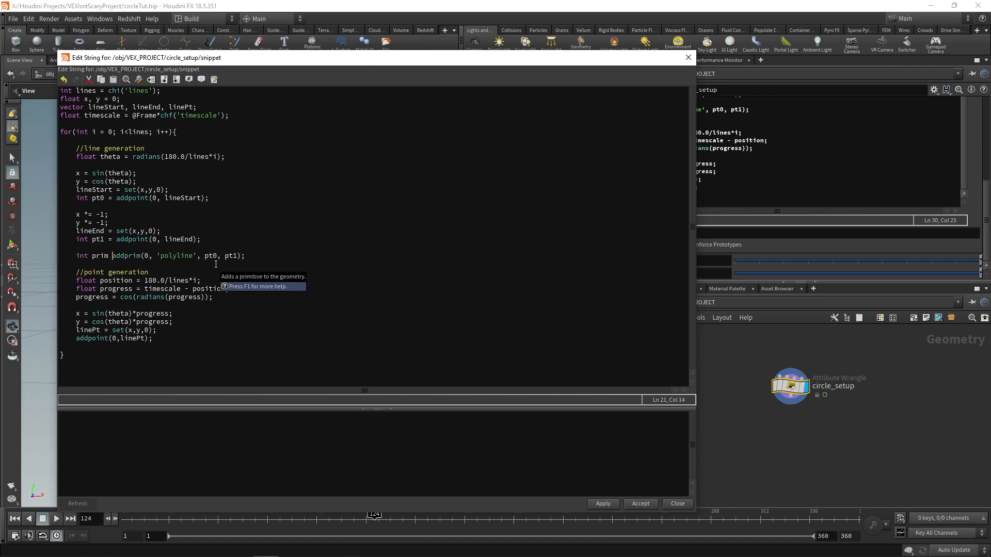
type("=")
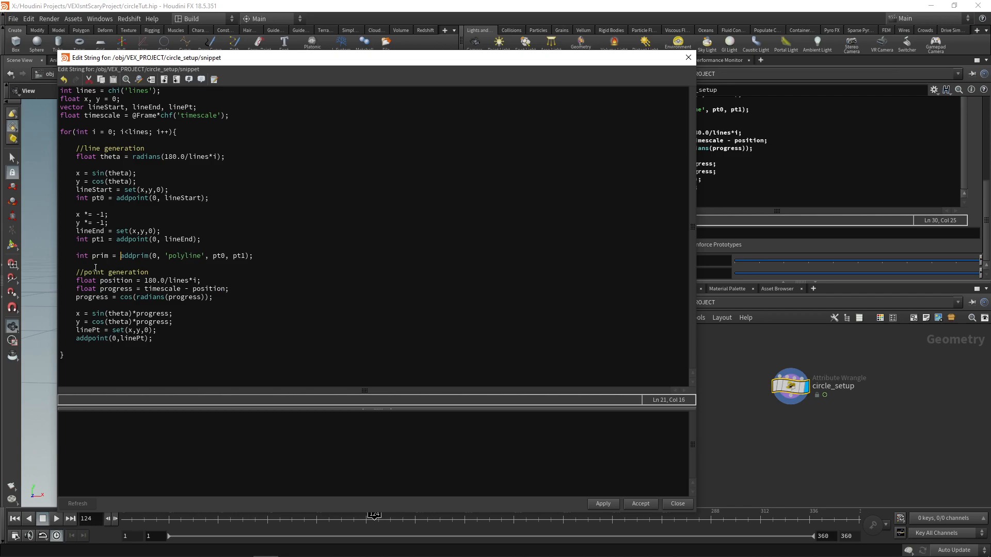
key("Right")
key("Right")
key("Right")
key("Right")
key("Right")
left_click_drag(121, 256, 255, 256)
left_click(255, 256)
left_click_drag(104, 239, 91, 239)
Step: Add the line "setprimgroup(0, 'lines', prim, 1, 'set');" directly below the addprim line
left_click(284, 256)
key("Return")
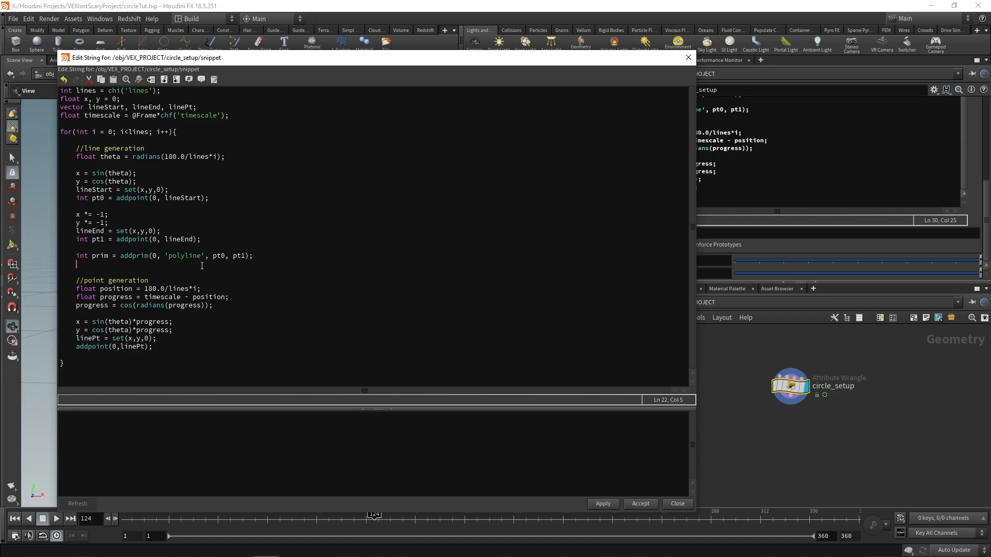
type("setprimgrou")
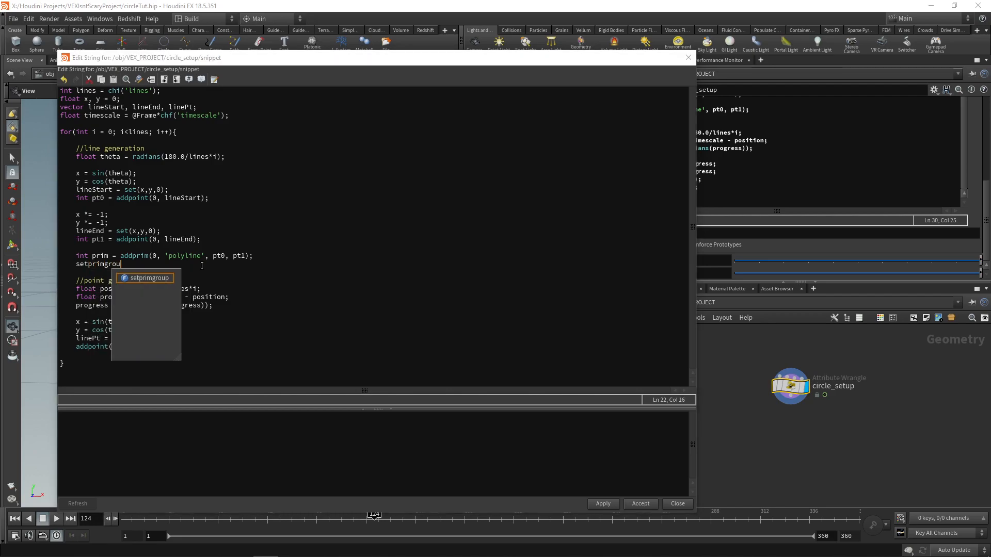
type("p();")
key("Left")
key("Left")
type("0, ")
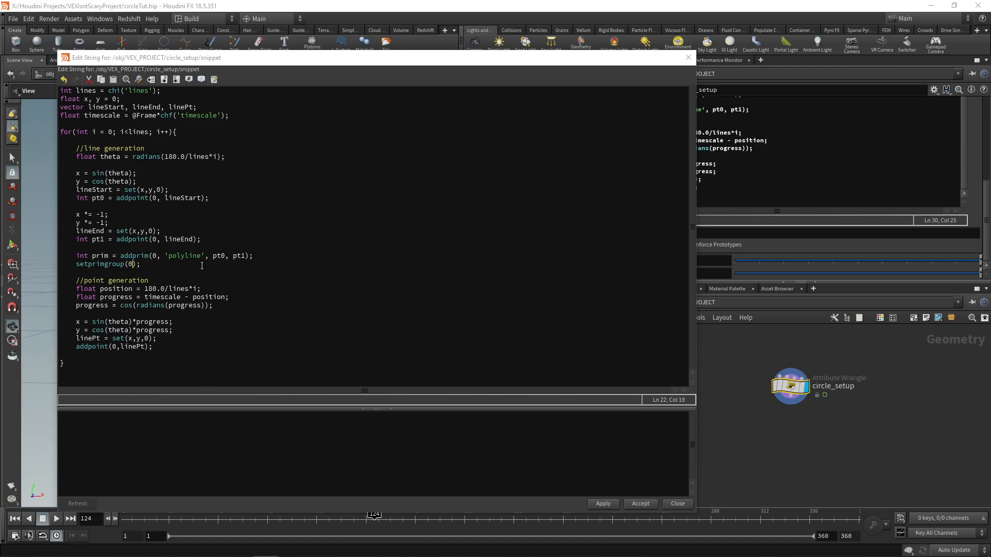
type("'lines', prim,")
type("1)")
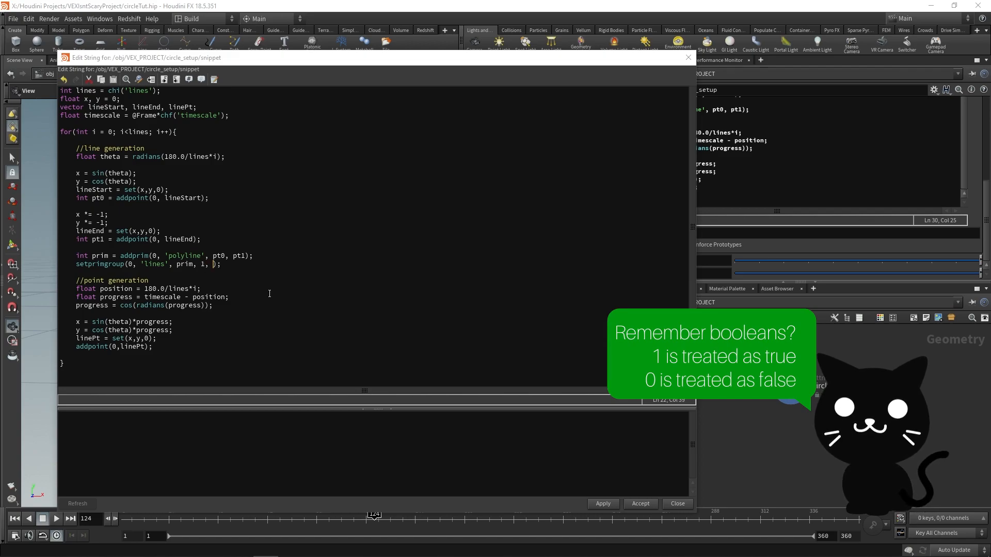
type(" 'set")
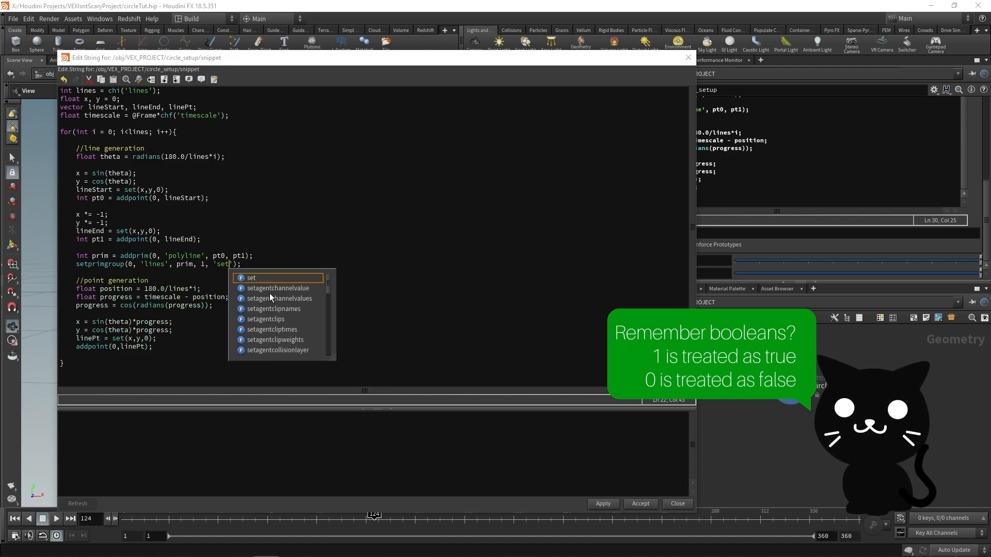
key("End")
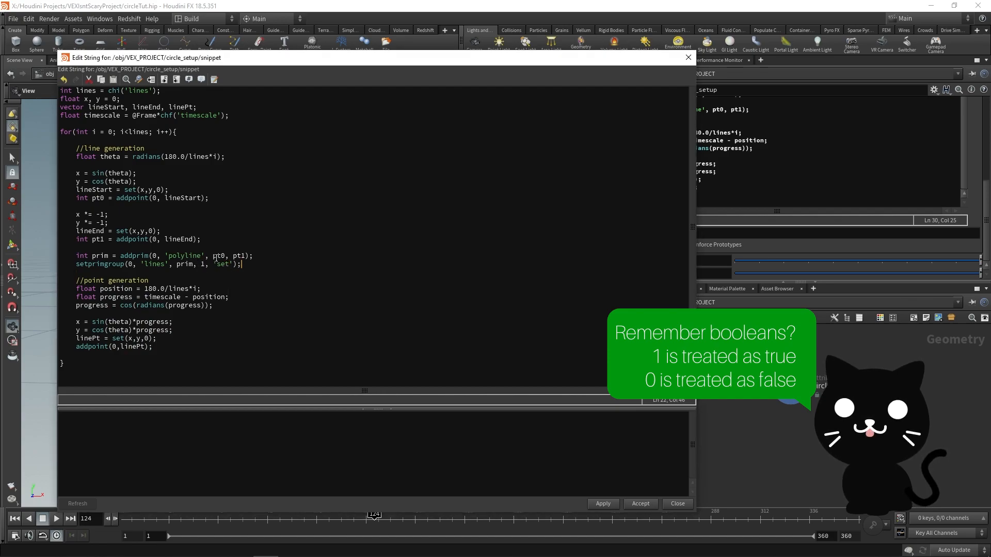
Step: Review the setprimgroup call's geometry, group name, primitive and value arguments against the prim variable
double_click(130, 265)
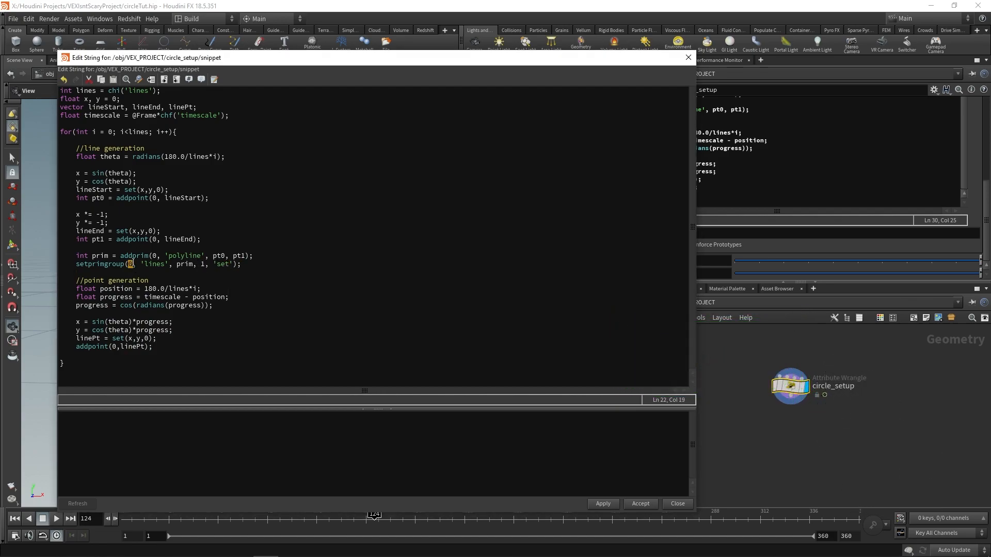
left_click_drag(140, 265, 169, 264)
key("shift+Left")
left_click_drag(140, 264, 205, 265)
double_click(99, 256)
left_click_drag(141, 264, 169, 265)
left_click(189, 265)
Step: Apply and accept the edited snippet, and check the circle_setup node's info for the lines primitive group
left_click(603, 504)
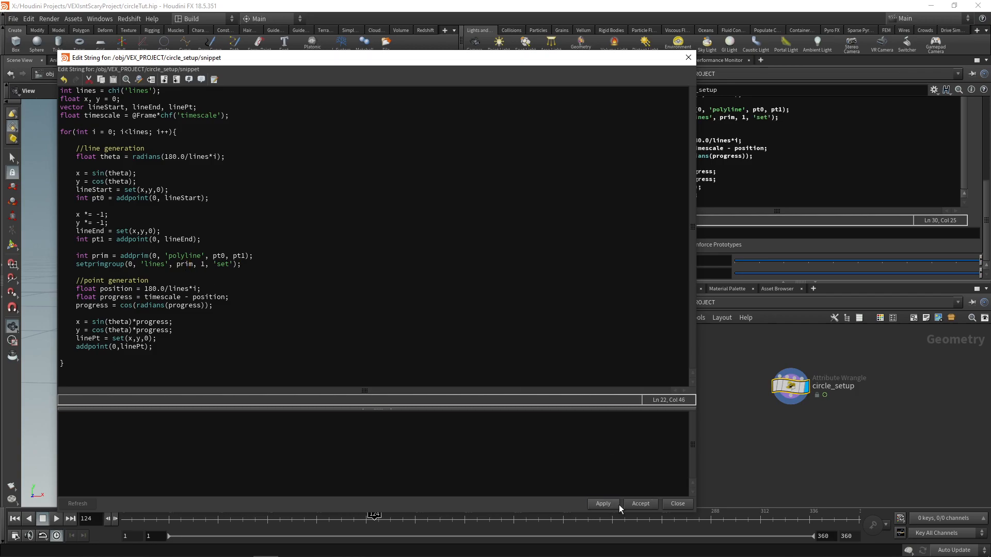
left_click(641, 504)
middle_click(795, 392)
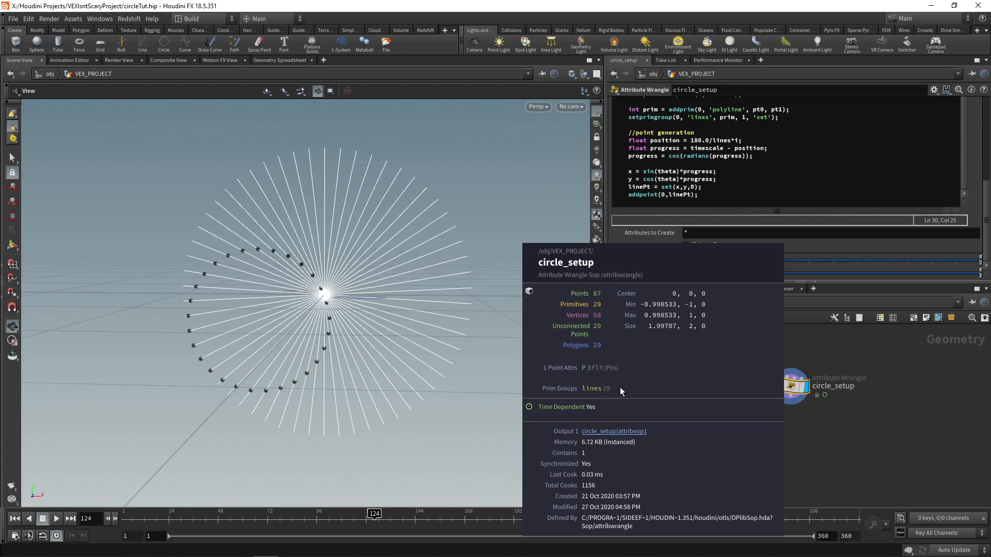
Step: Add a Blast node below circle_setup, wire it to the wrangle's output and display it
middle_click_drag(848, 446, 833, 440)
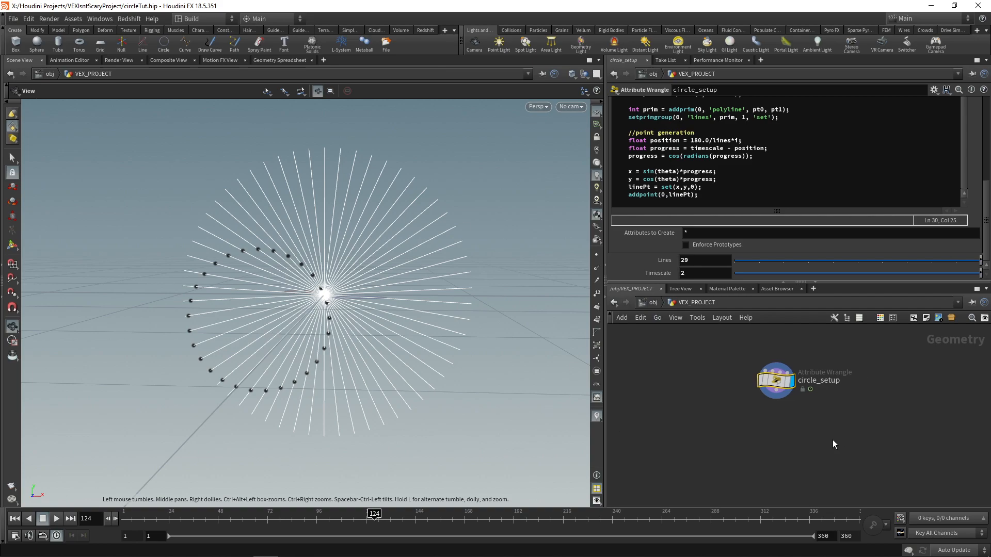
key("Tab")
type("b las")
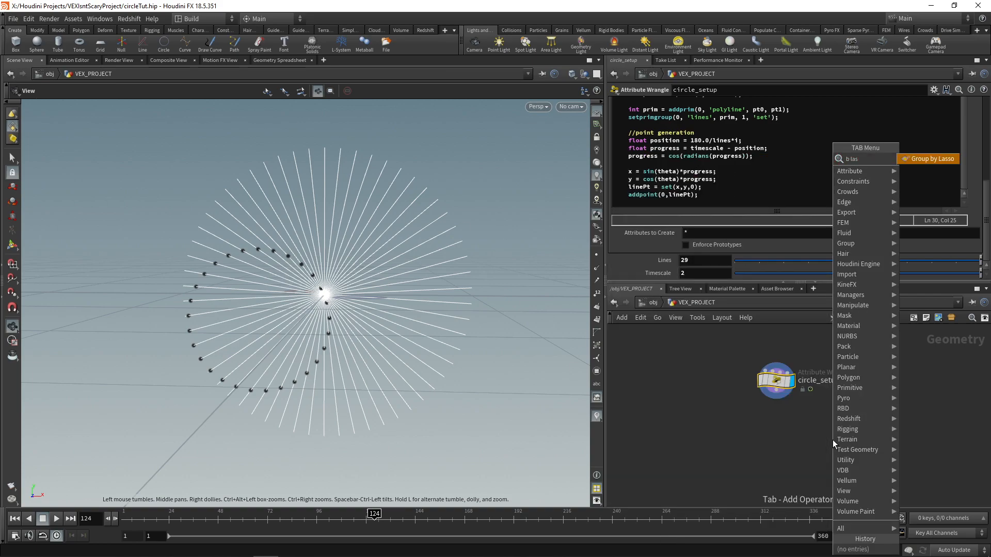
key("BackSpace")
key("BackSpace")
key("BackSpace")
key("BackSpace")
type("last")
key("Return")
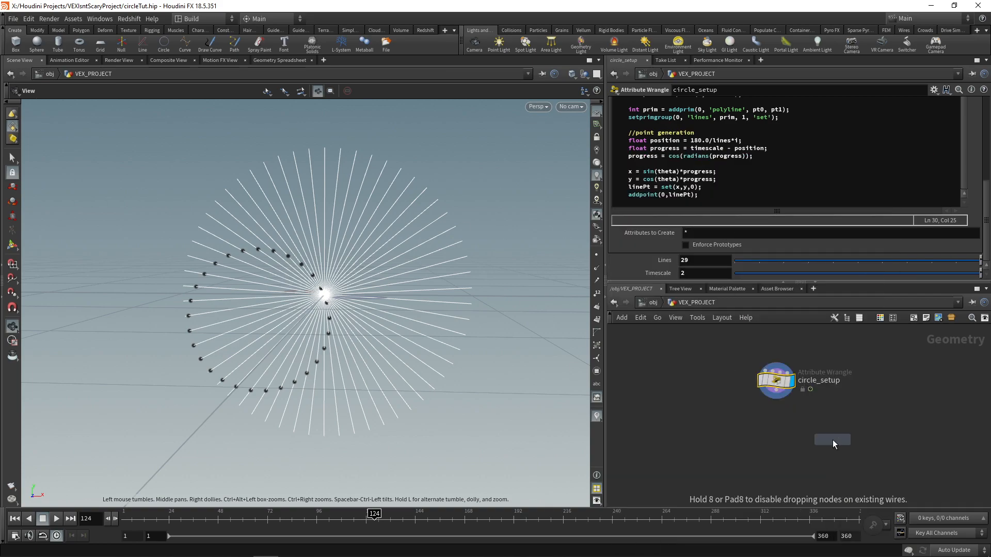
left_click(777, 429)
left_click(777, 404)
left_click(776, 420)
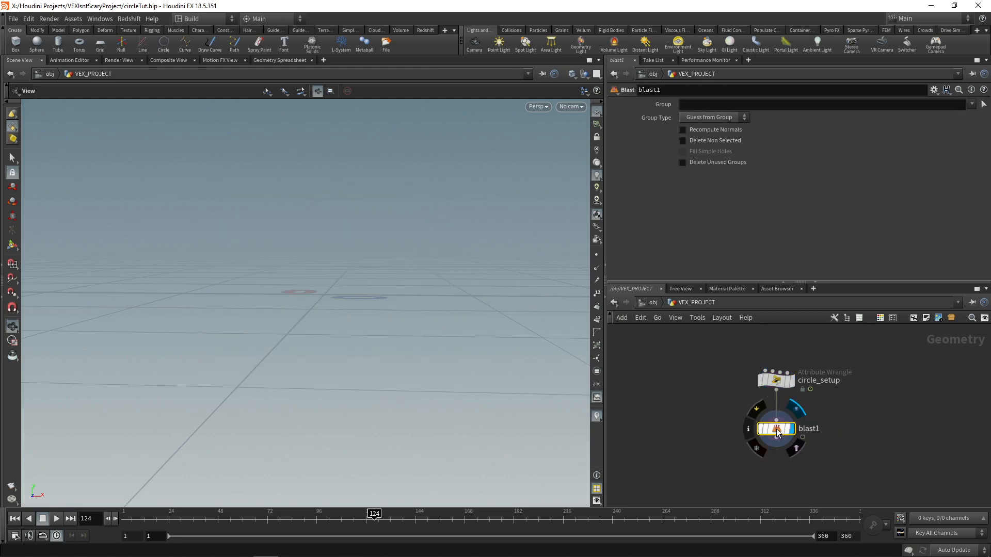
Step: Set the Blast node's group to lines to view the remaining geometry, and delete the Blast node
left_click(974, 106)
left_click(976, 117)
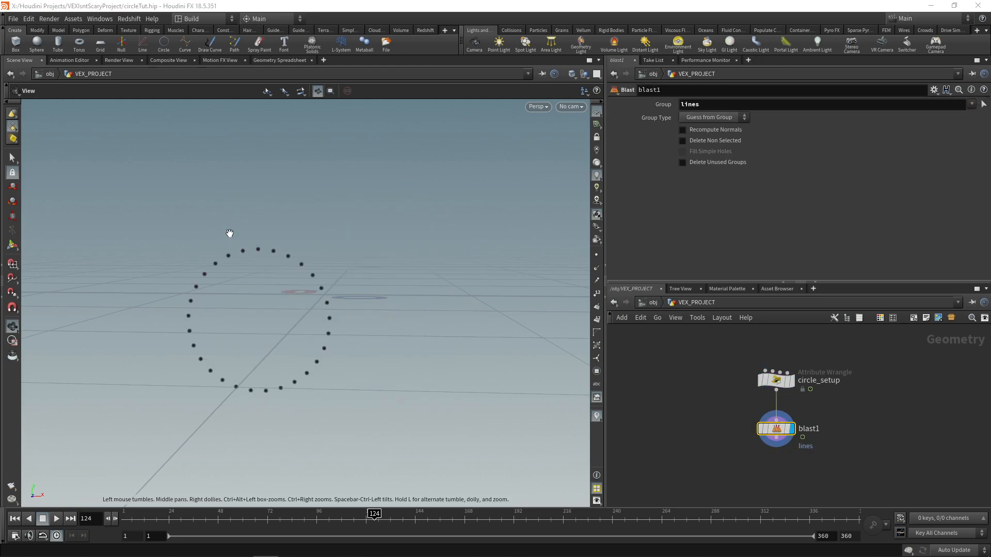
key("Delete")
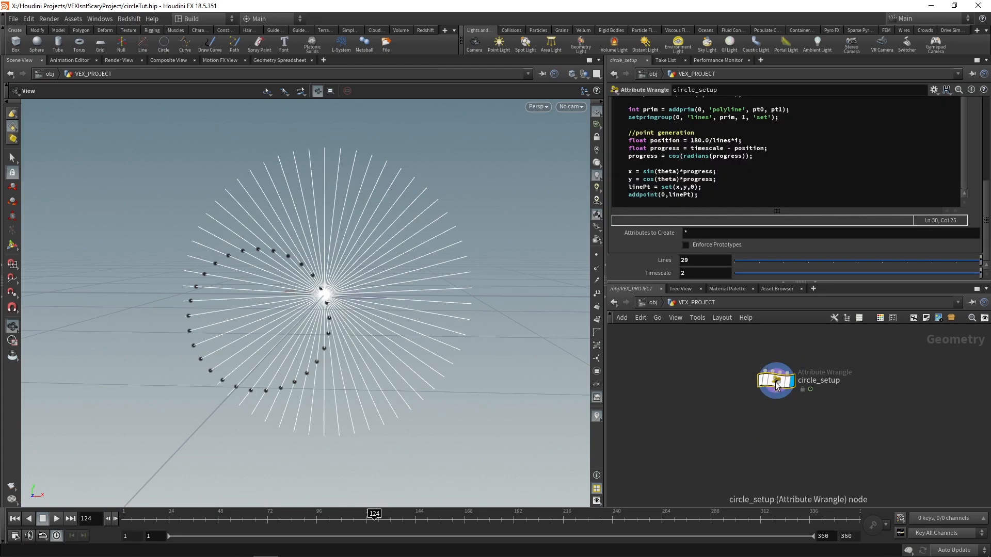
Step: Reopen the circle_setup snippet in the large code editor and store the final addpoint call's result by prefixing it with "int pt2 = "
key("alt+e")
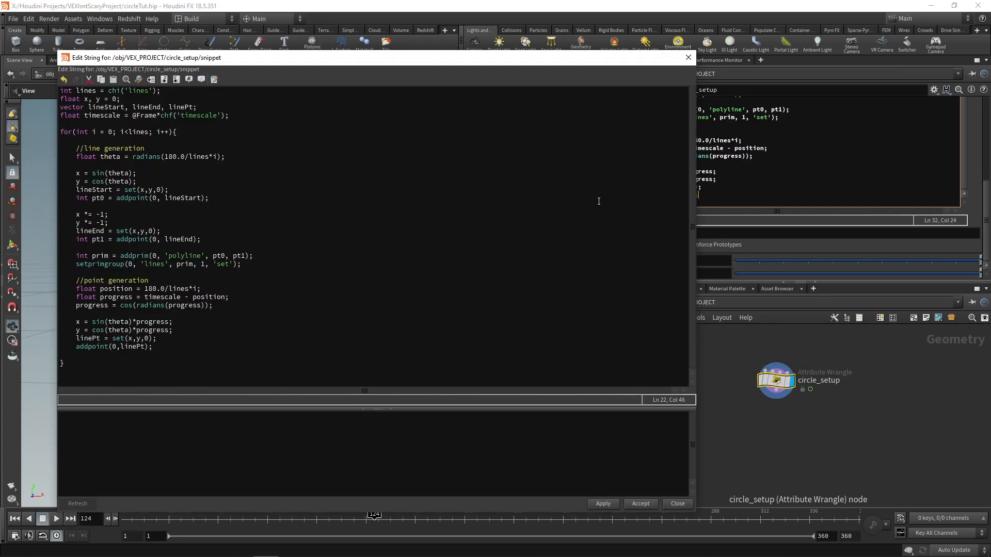
left_click(186, 345)
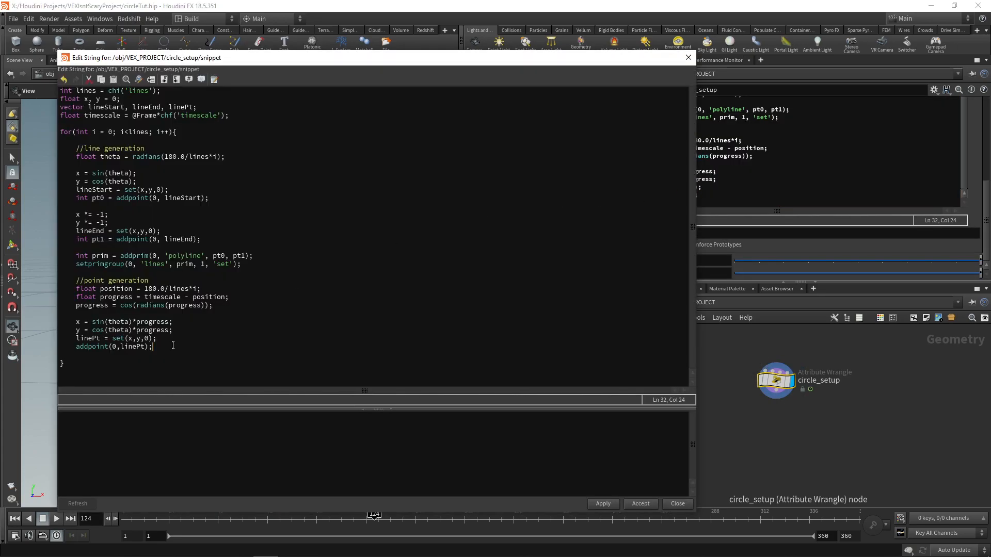
key("Home")
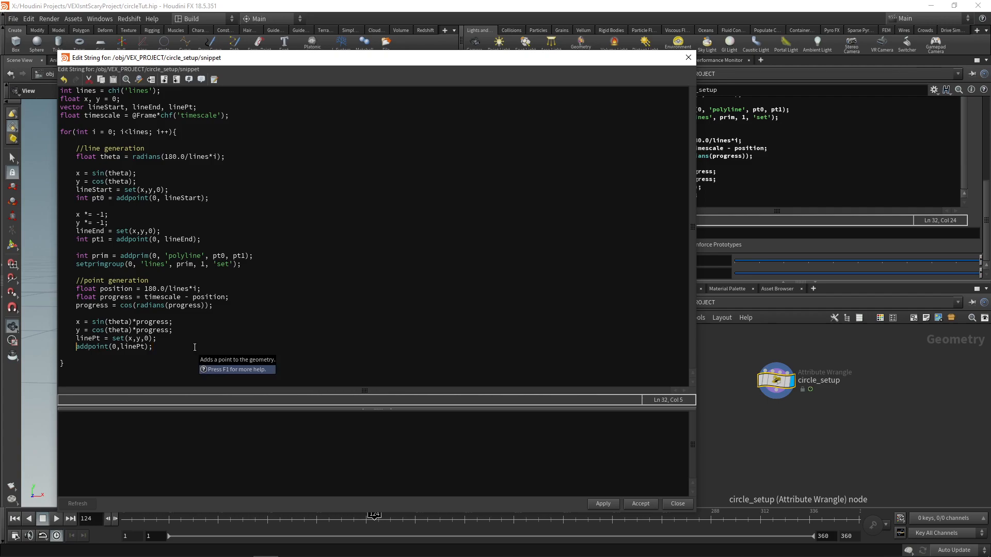
type("int pt2 =")
left_click(195, 347)
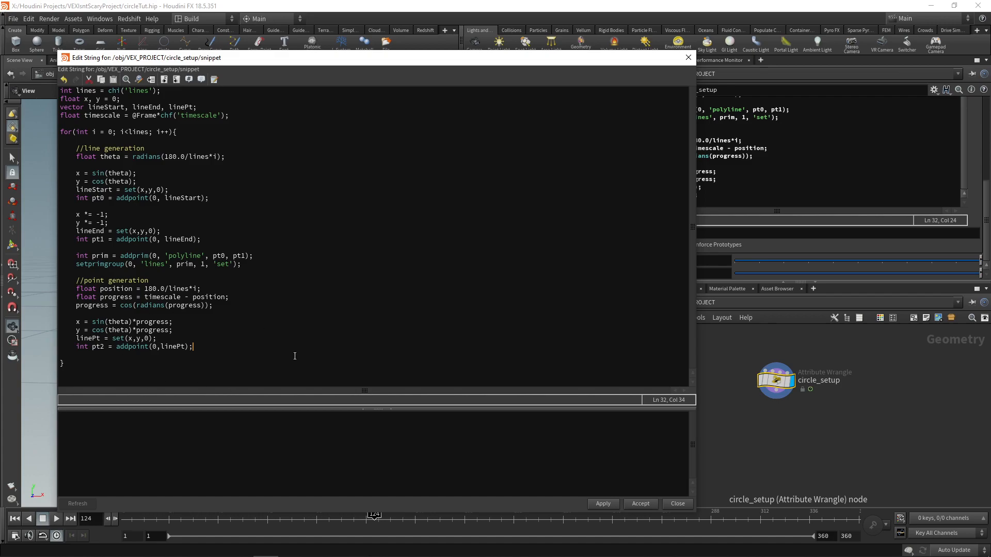
Step: Add a setpointgroup call on geometry 0 putting pt2 in group 'spheres' with value 1, accept the snippet and inspect the node's info
key("Return")
type("setpointg")
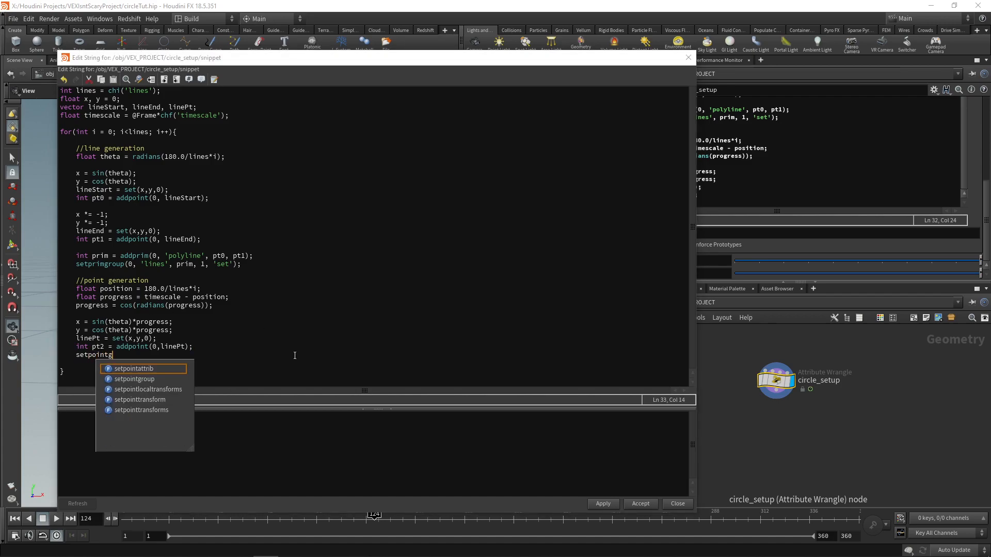
type("roup();")
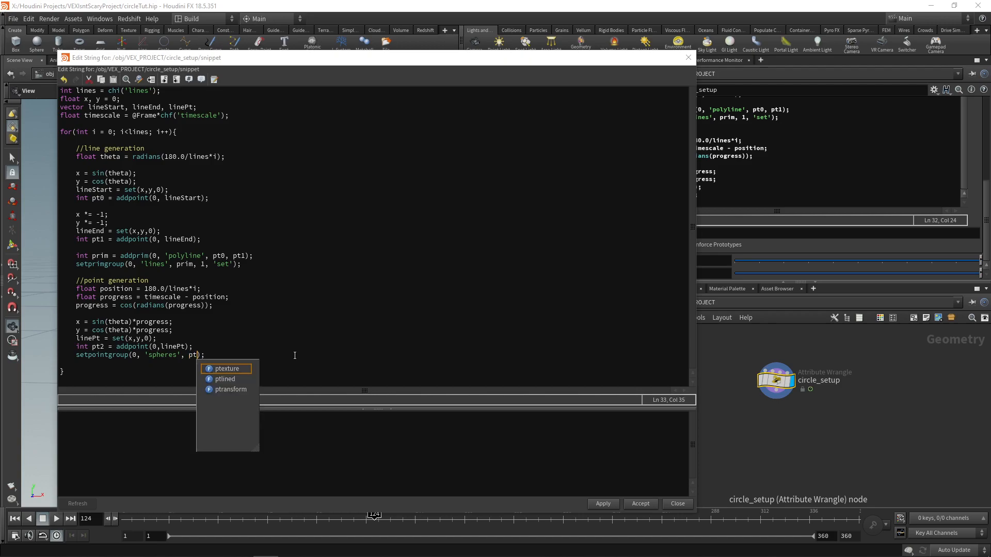
type("2, 1, 'set")
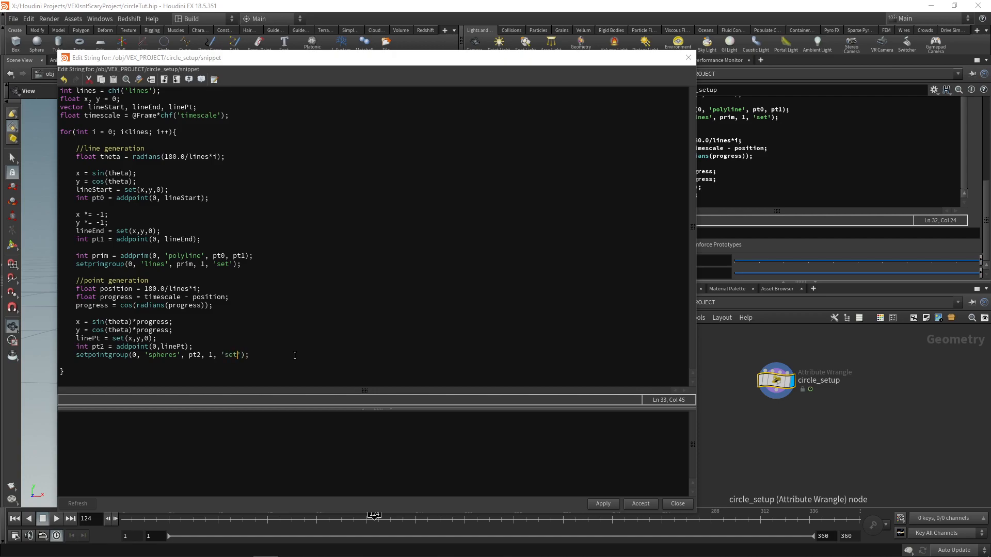
left_click(641, 503)
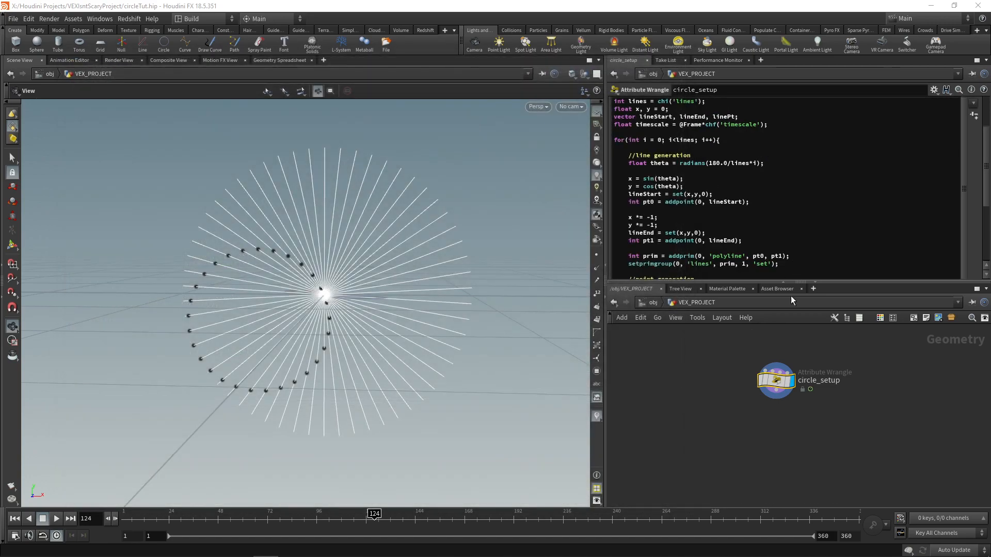
middle_click(780, 382)
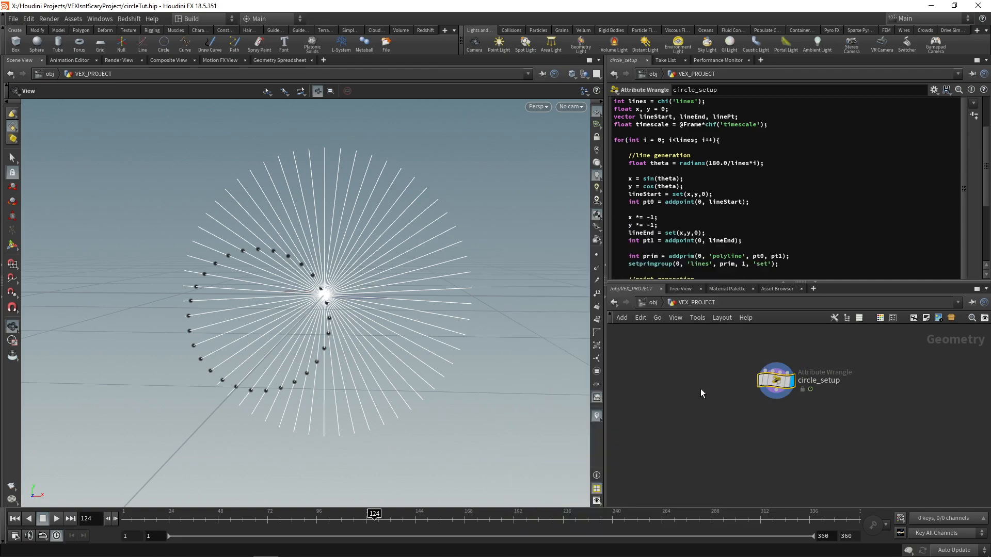
Step: Add a Blast node fed by circle_setup, display it and set its group to lines
key("Tab")
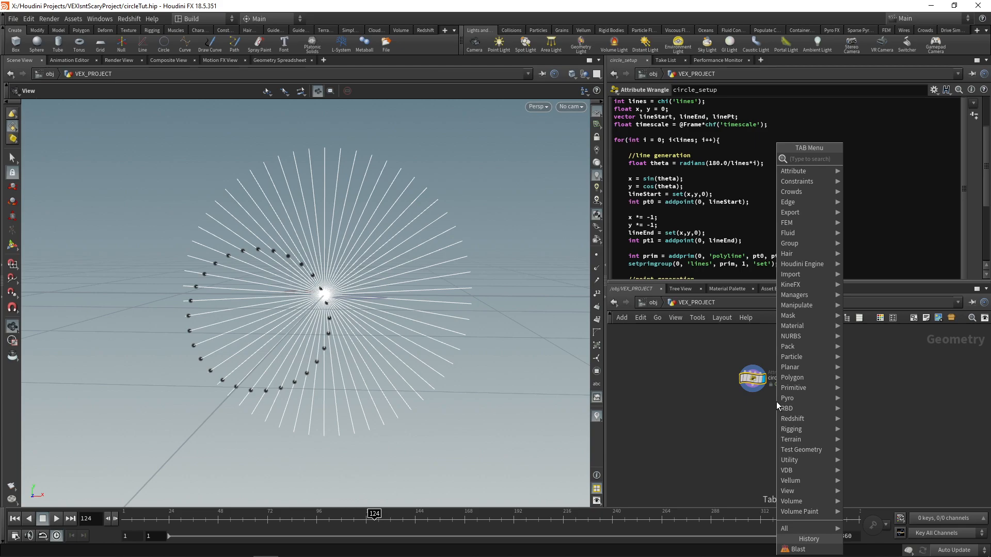
type("blast")
key("Return")
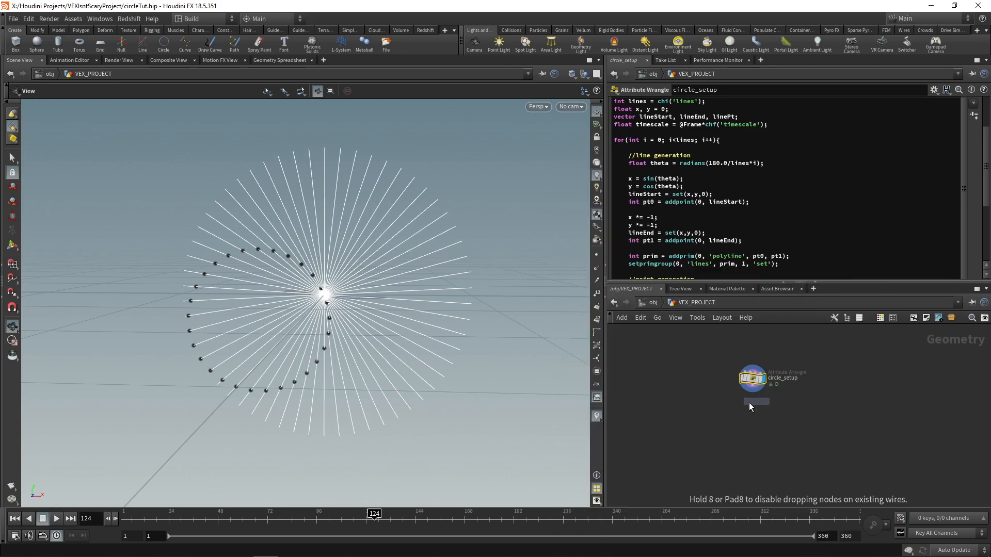
left_click(725, 416)
left_click_drag(754, 390, 710, 407)
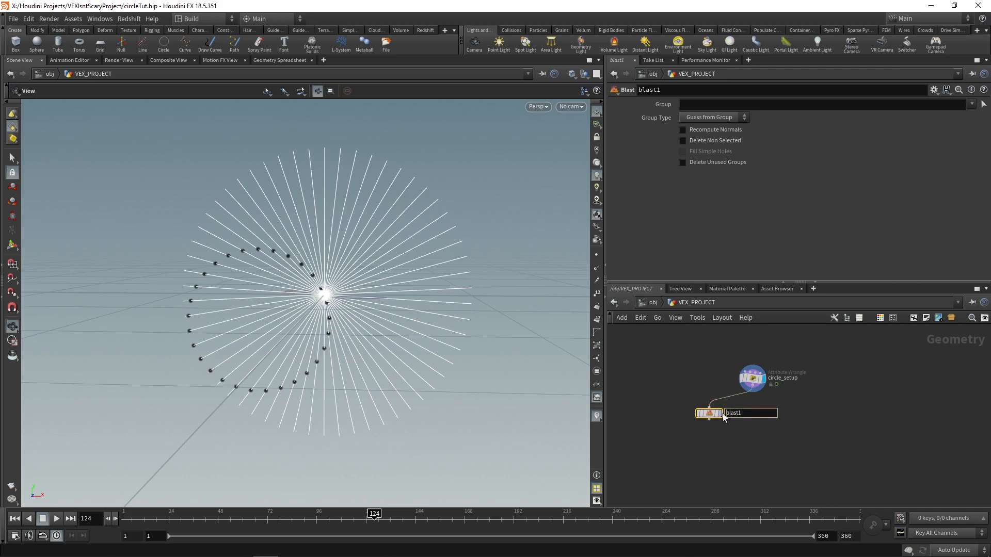
left_click(972, 104)
left_click(960, 115)
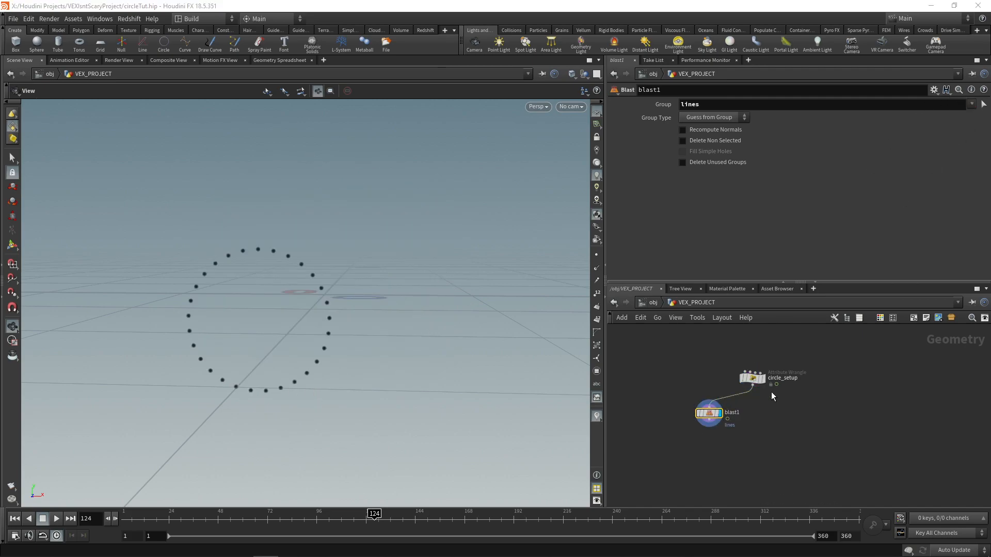
Step: Duplicate the Blast node as a second branch from circle_setup and set that branch's group to spheres
left_click_drag(705, 402, 784, 398, "alt")
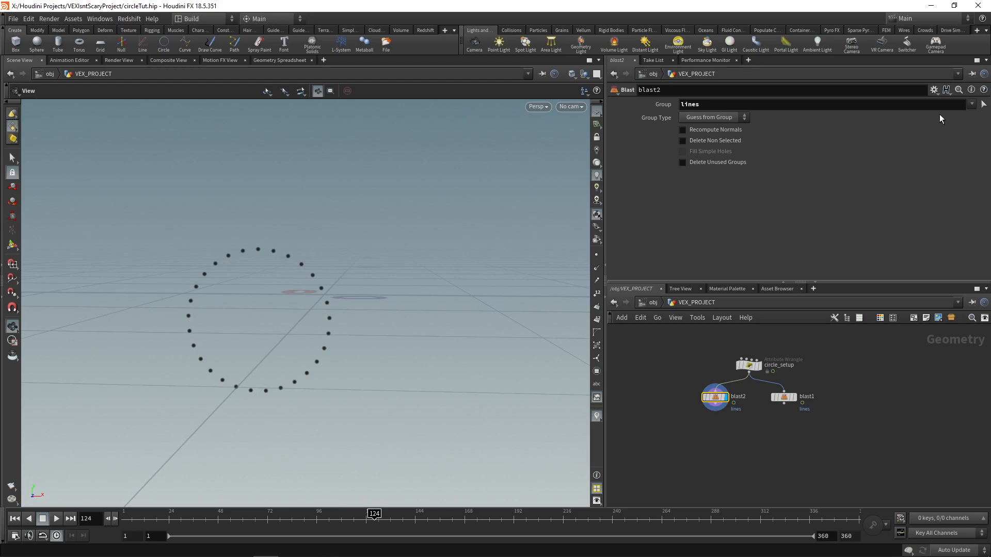
left_click(972, 104)
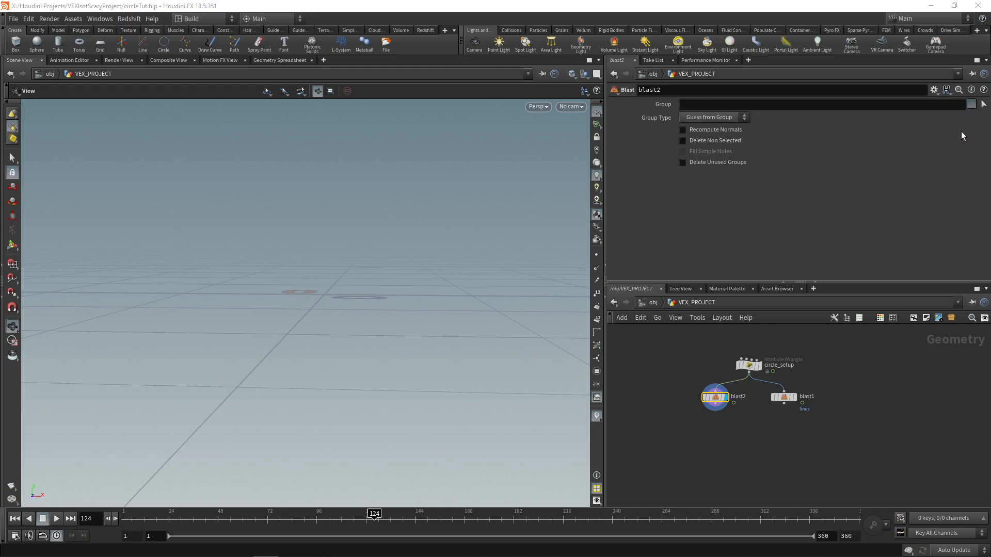
left_click(960, 132)
scroll(752, 397, "up", 3)
Step: Rename the Blast that removes the spheres group as lines, and the one that removes the lines group as spheres
double_click(722, 397)
type("lines")
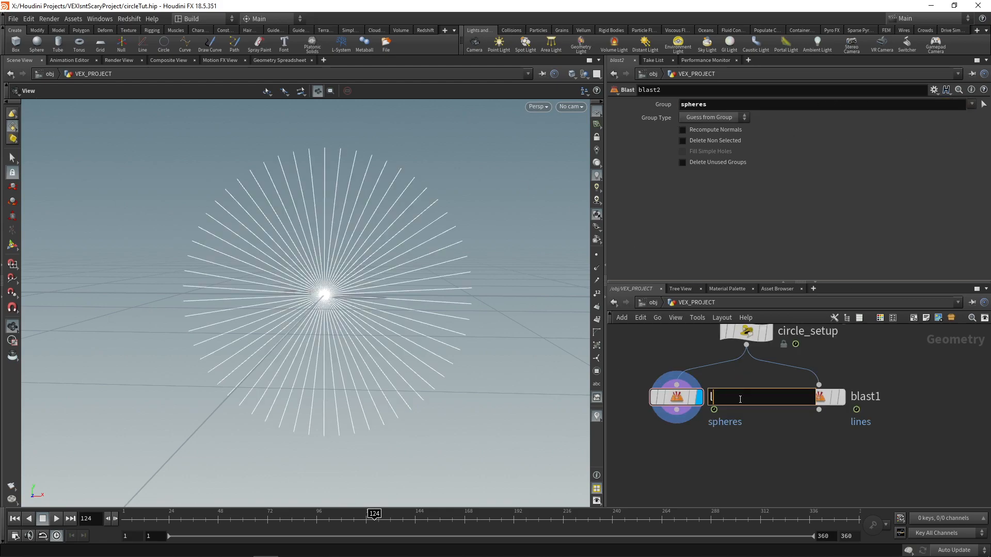
key("Return")
double_click(872, 396)
type("spheres")
key("Return")
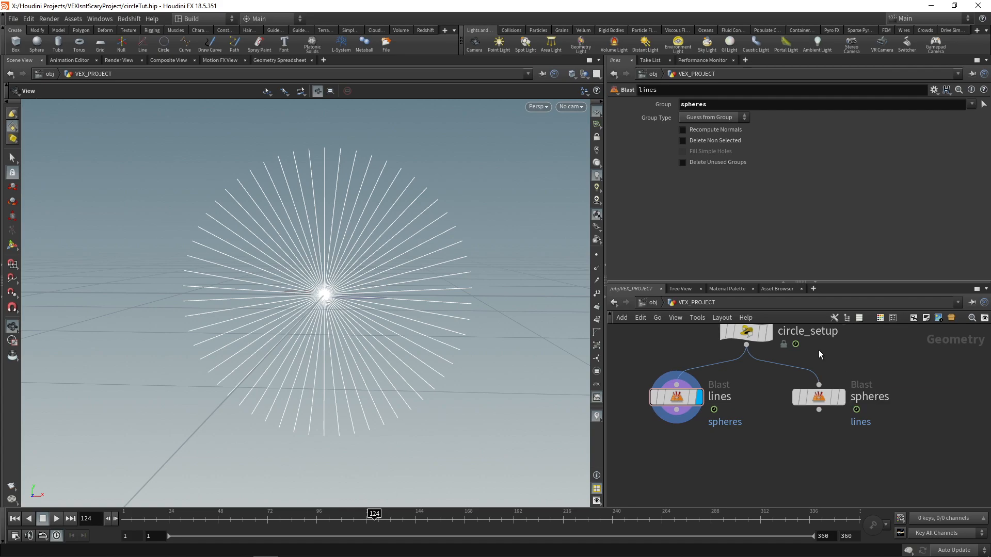
Step: Display the spheres and lines Blast nodes in turn to compare the separated geometry
scroll(754, 374, "down", 1)
left_click(827, 393)
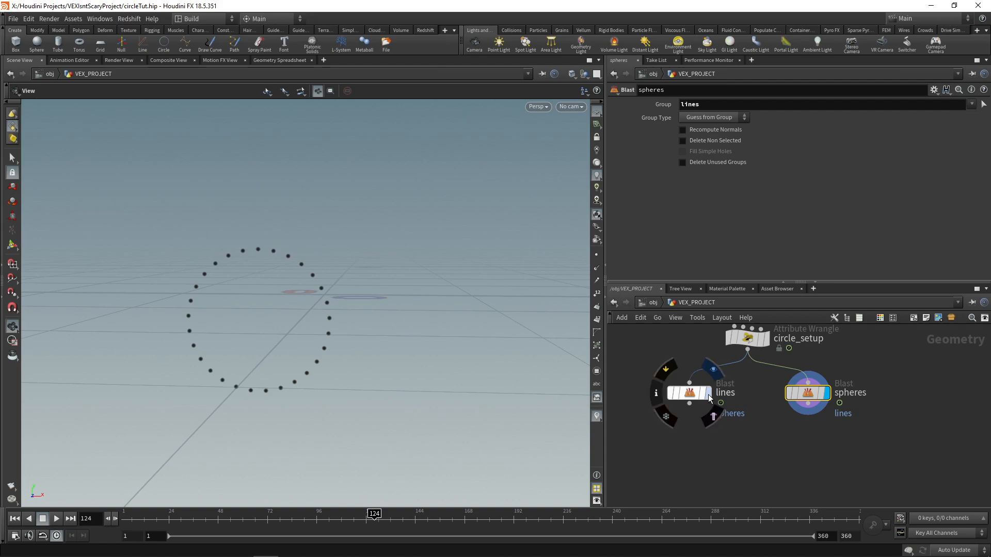
left_click(708, 394)
Step: Lower circle_setup's Lines parameter until only four points are generated, and display the spheres Blast
left_click(763, 338)
left_click_drag(950, 261, 826, 264)
middle_click_drag(842, 402, 753, 393)
left_click(751, 391)
left_click(735, 389)
middle_click_drag(822, 444, 805, 432)
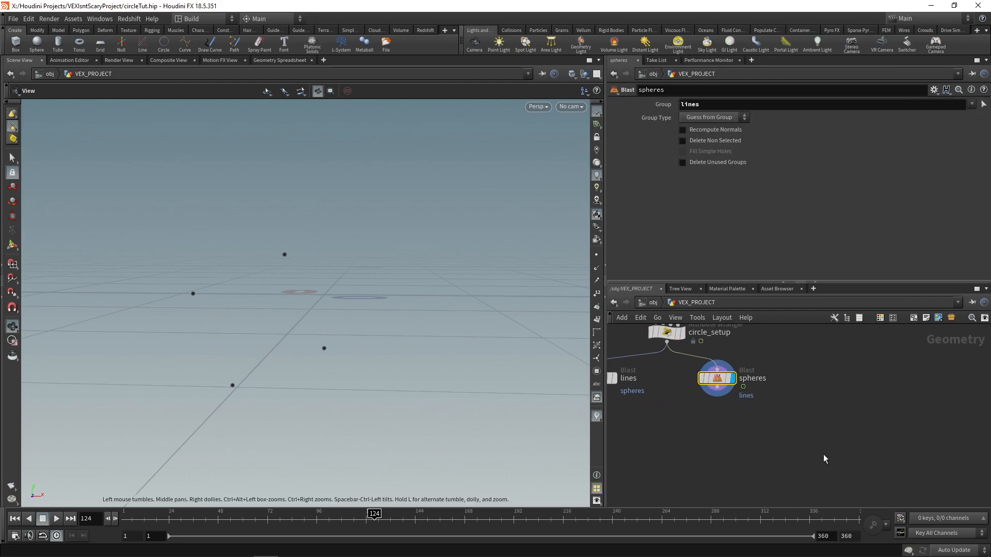
Step: Add a Copy to Points node and wire the spheres Blast into its second input as the target points
key("Tab")
type("copy to poin")
key("Return")
left_click(772, 436)
left_click_drag(717, 381, 730, 369)
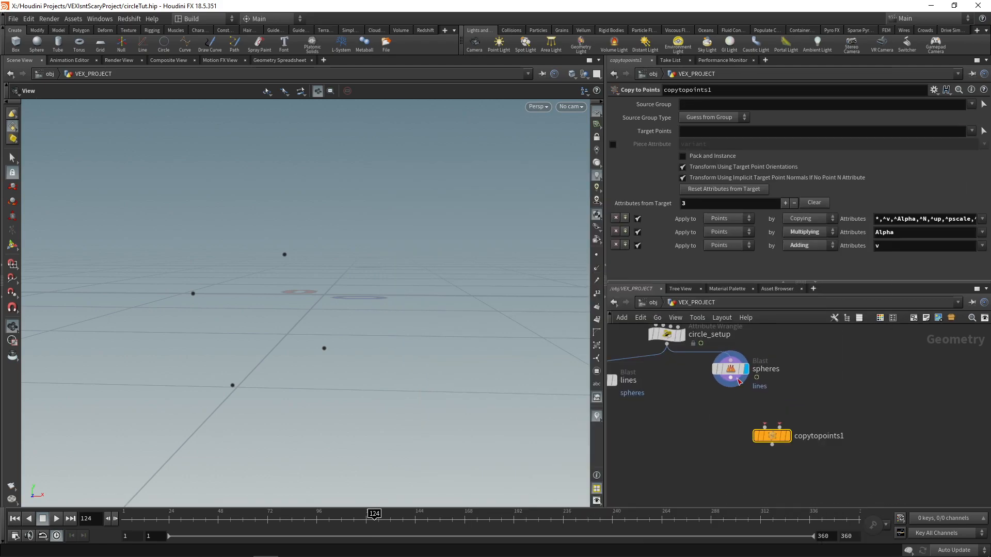
left_click(731, 378)
left_click(780, 425)
Step: Add a Sphere node beside the spheres Blast and set its primitive type to Polygon Mesh
key("Tab")
type("s")
key("BackSpace")
key("Escape")
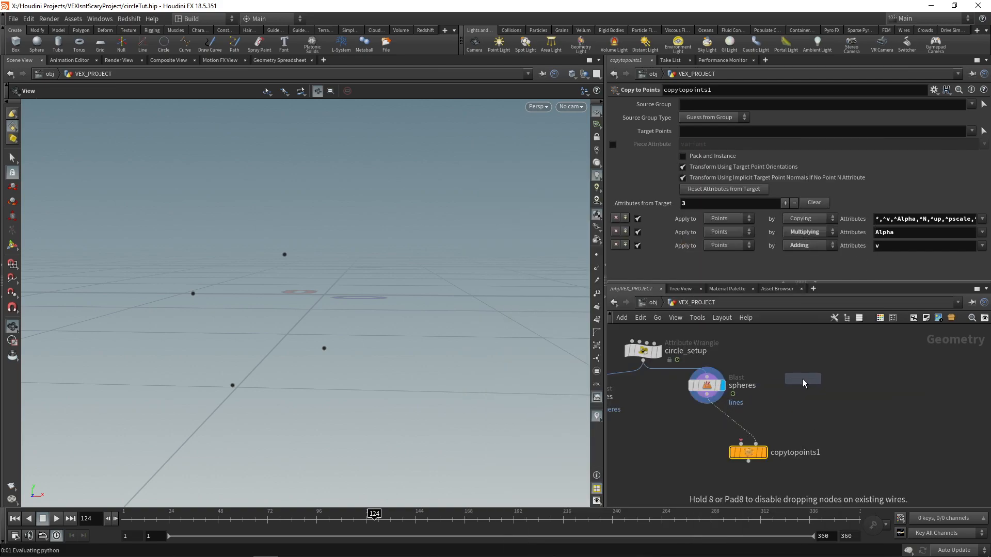
left_click(804, 379)
left_click(720, 102)
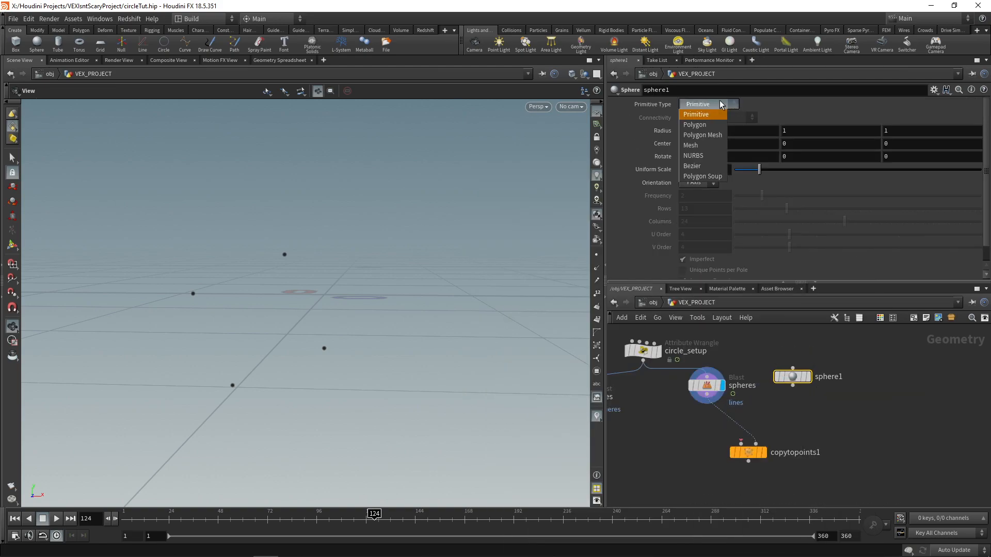
left_click(709, 135)
Step: Wire the Sphere node into the first input of Copy to Points and display the copied spheres
left_click(793, 386)
left_click(741, 444)
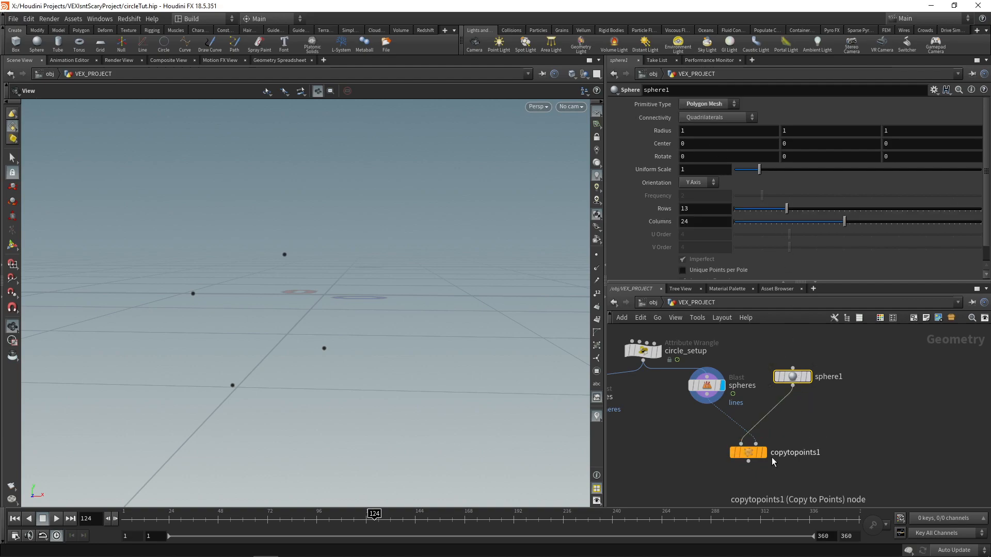
left_click(763, 453)
left_click(748, 452)
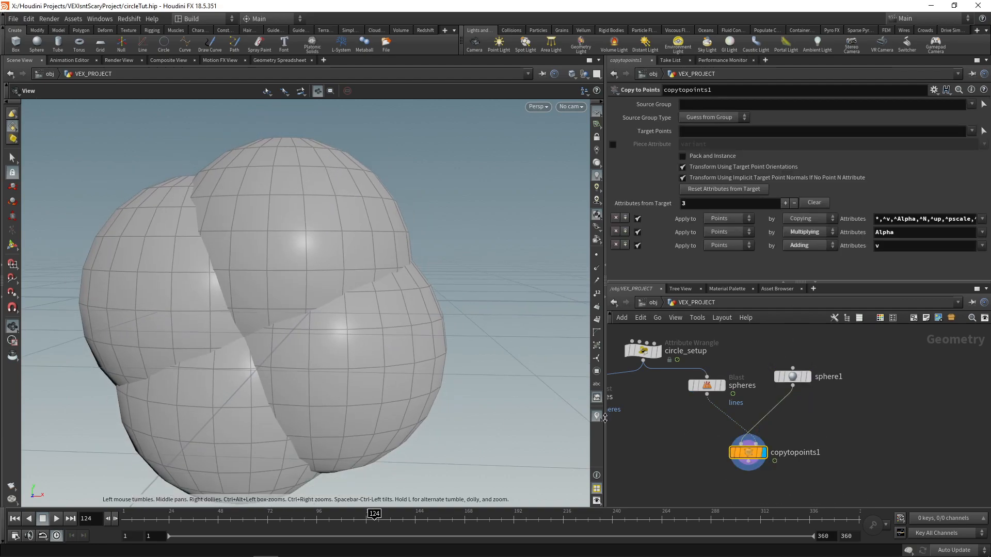
Step: Set the Sphere node's uniform scale to 0.15, inspect the copies, and reduce the scale to 0.1
left_click_drag(793, 377, 793, 390)
left_click(698, 171)
type("0.15")
key("Return")
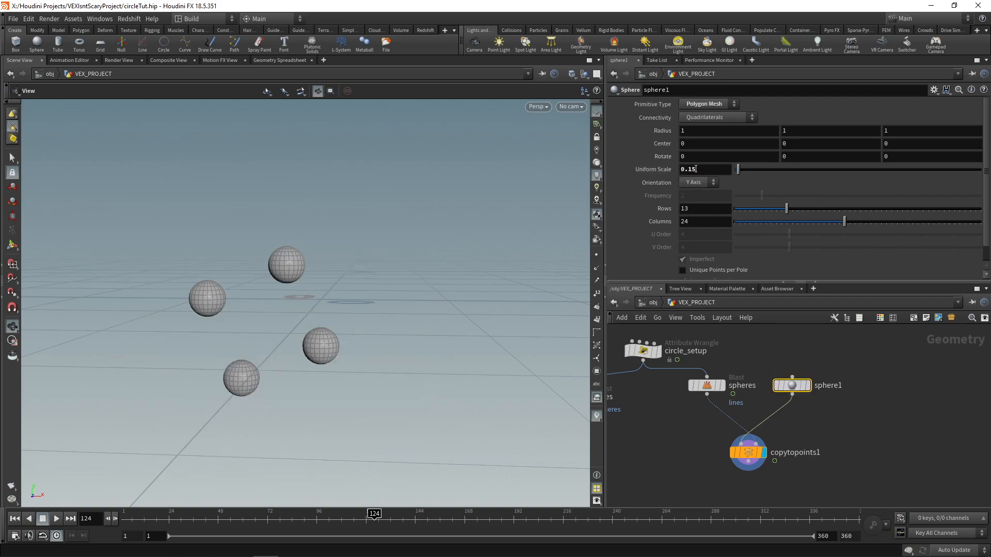
left_click_drag(436, 382, 352, 303)
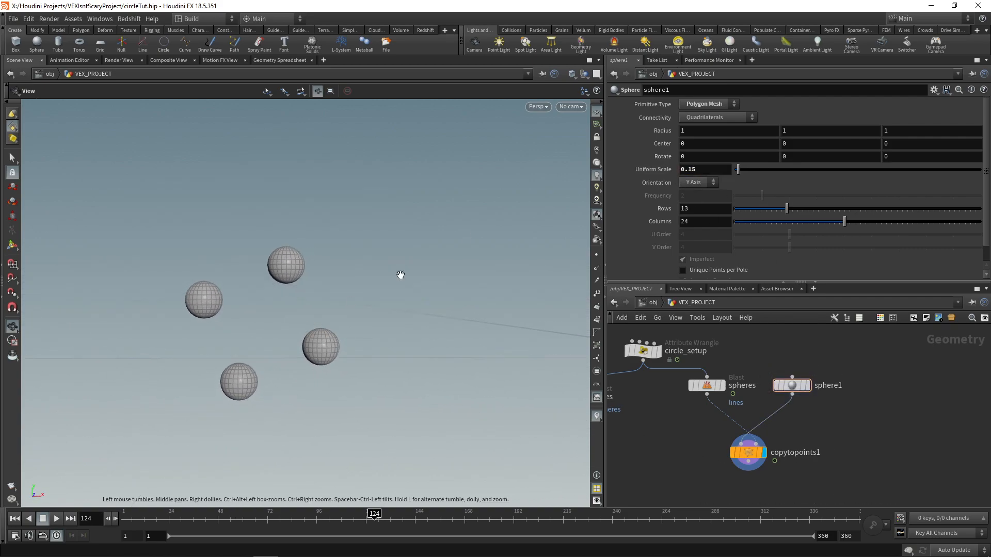
type("1")
key("Return")
left_click_drag(418, 284, 304, 322)
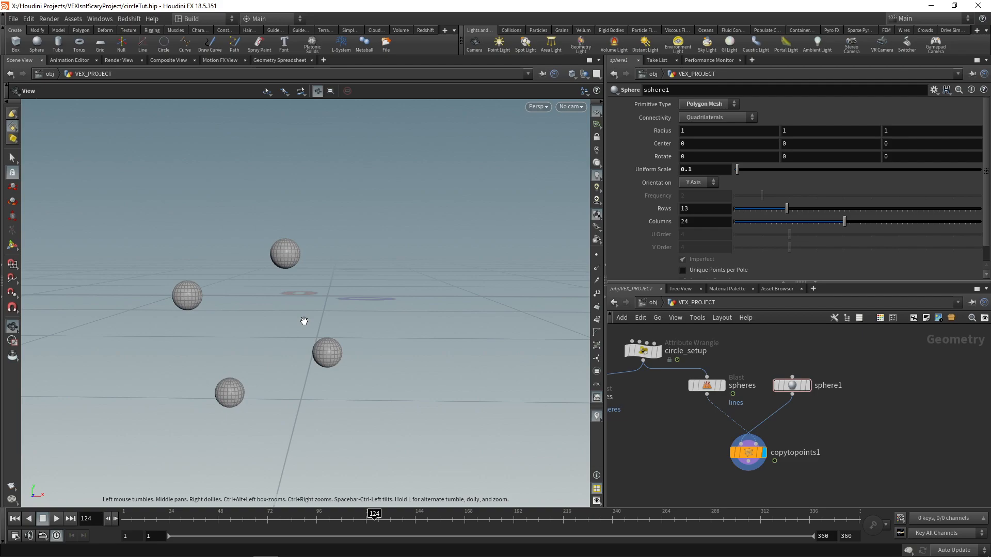
middle_click_drag(363, 326, 380, 320)
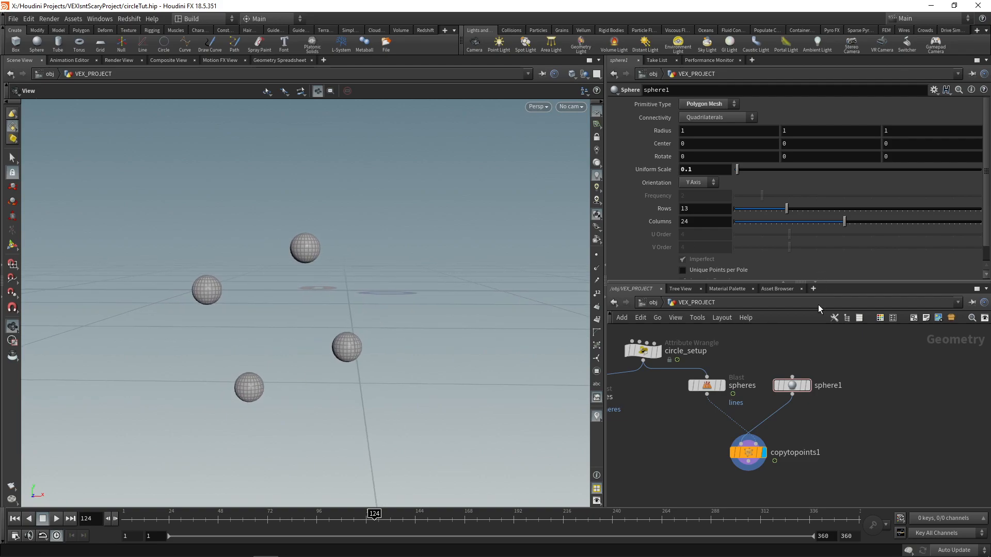
Step: Add a Null node after the Copy to Points node and rename it SPHERES_GEO_OUT
key("l")
middle_click_drag(809, 417, 828, 382)
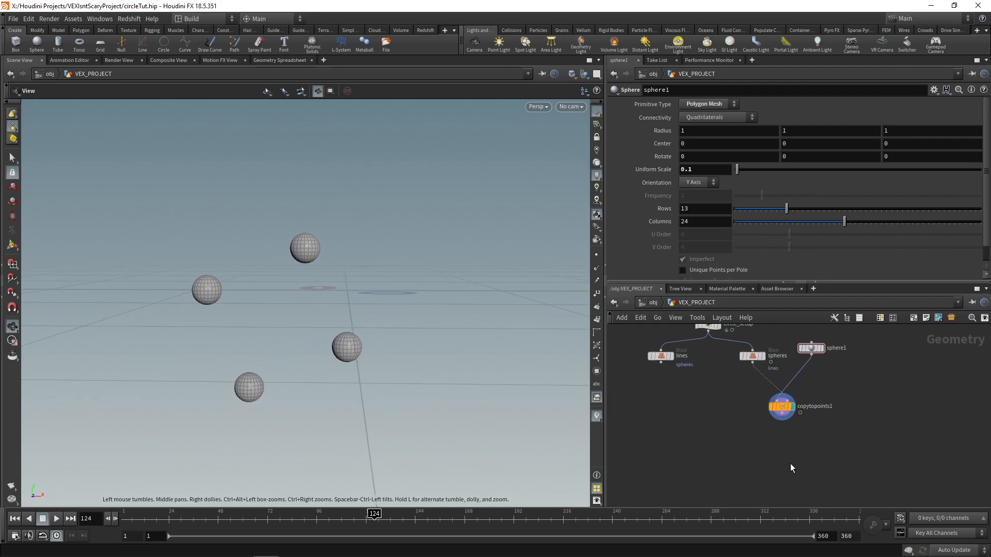
key("Tab")
type("null")
key("Return")
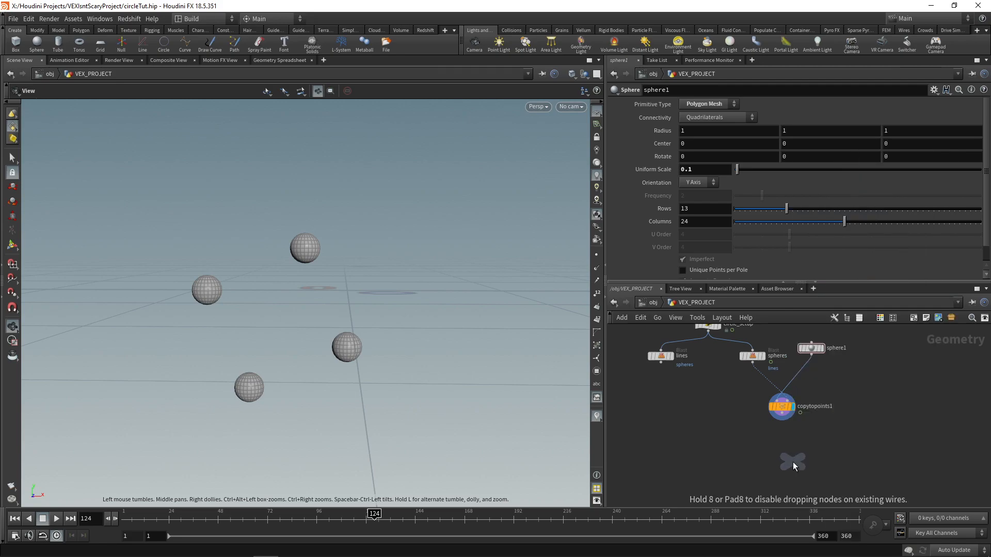
left_click(792, 463)
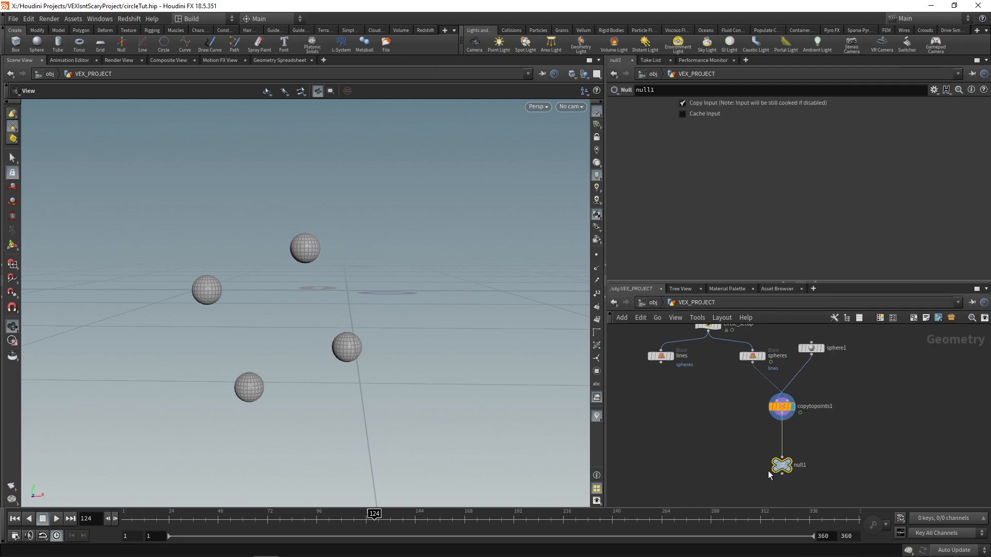
double_click(802, 466)
type("SPHERES_GEO_OUT")
key("Return")
Step: Add a PolyWire node after the lines Blast and display it
mouse_move(708, 415)
middle_mouse_down()
mouse_move(733, 419)
mouse_move(742, 450)
mouse_move(706, 421)
mouse_move(732, 428)
mouse_move(708, 408)
middle_mouse_up()
scroll(698, 376, "up", 1)
left_click(699, 370)
left_click(688, 371)
key("Tab")
type("polywir")
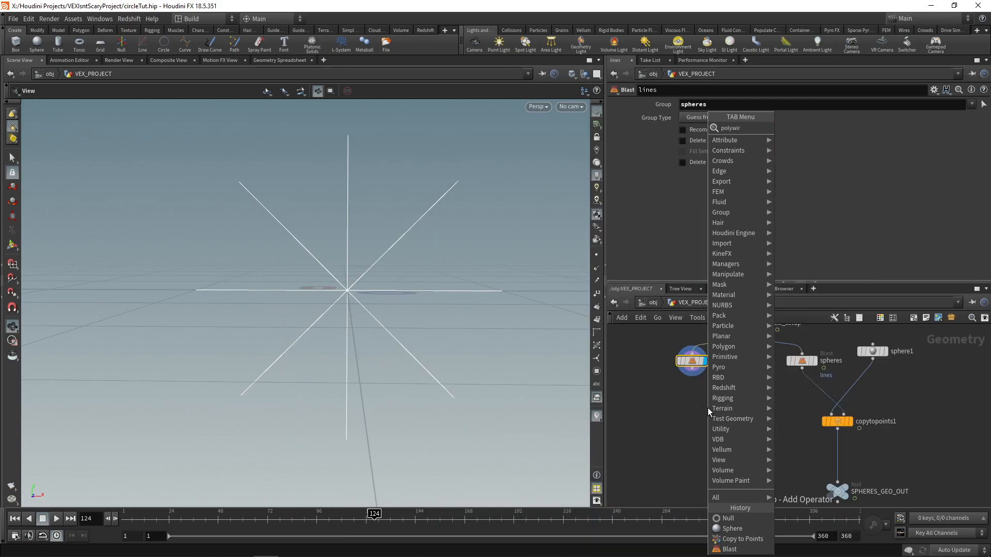
key("Return")
left_click(706, 408)
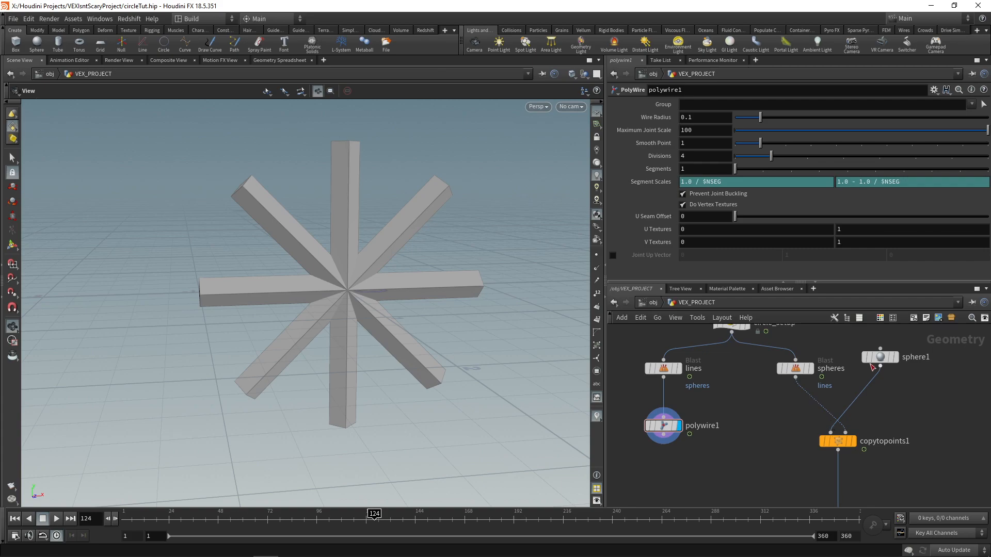
Step: Copy the Sphere node's Uniform Scale parameter and paste it as a relative reference into the PolyWire's Wire Radius
left_click_drag(880, 358, 882, 365)
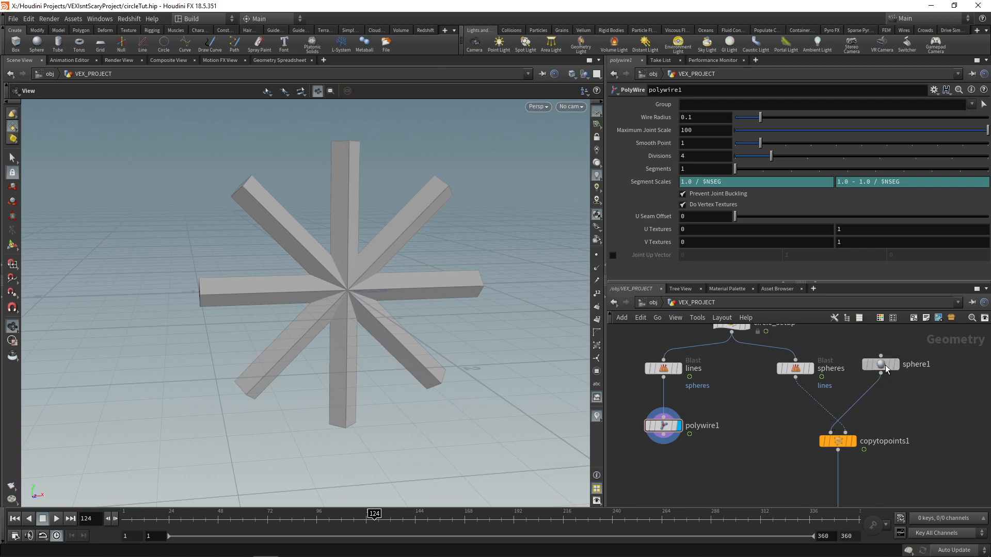
left_click(880, 364)
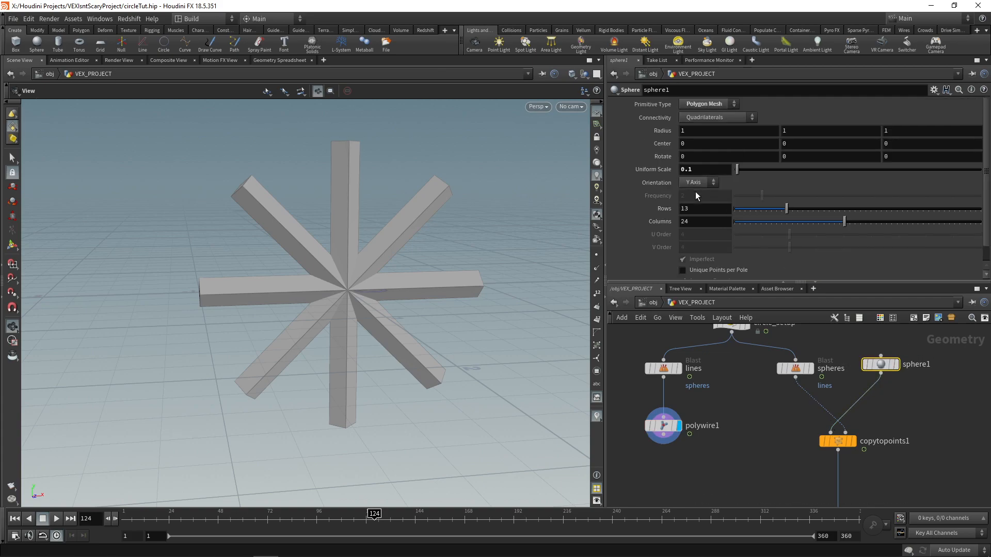
right_click(655, 168)
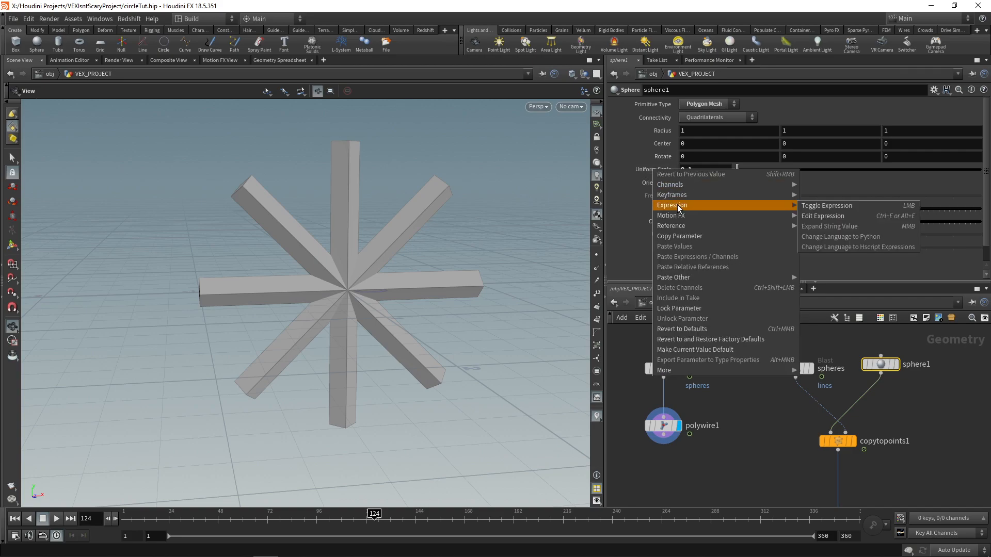
left_click(681, 238)
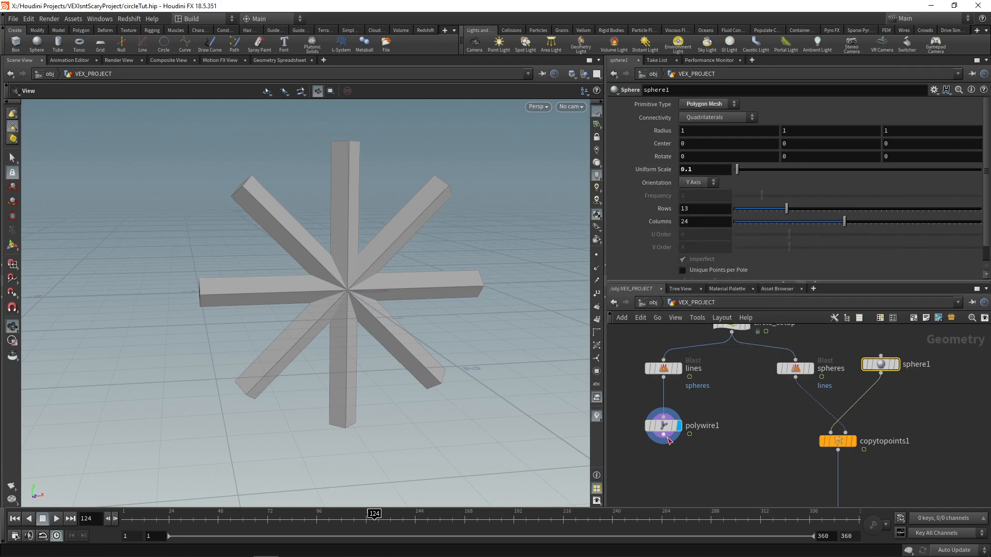
left_click(665, 426)
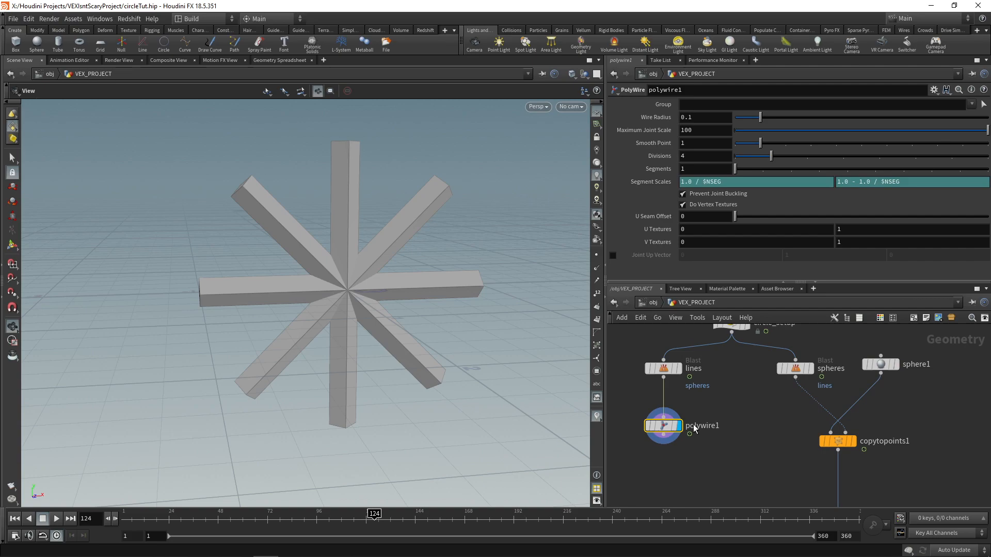
right_click(654, 119)
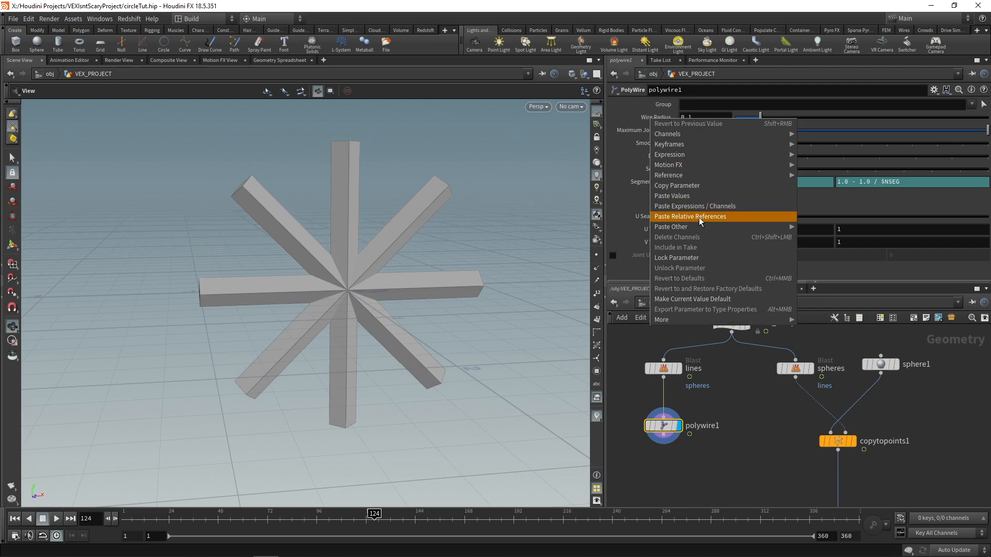
left_click(692, 216)
Step: Multiply the PolyWire's Wire Radius reference expression by 1.5
left_click_drag(680, 117, 765, 118)
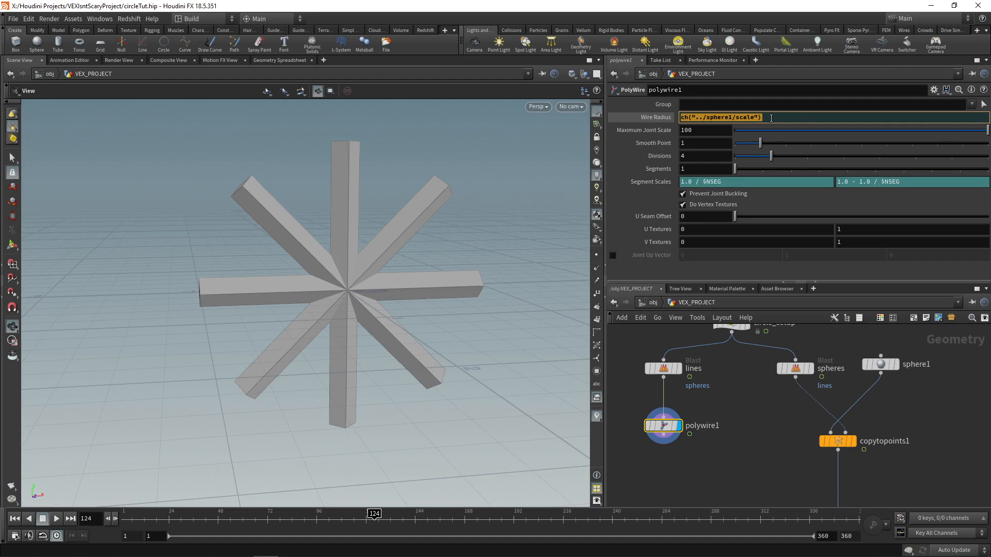
left_click(790, 117)
type("*")
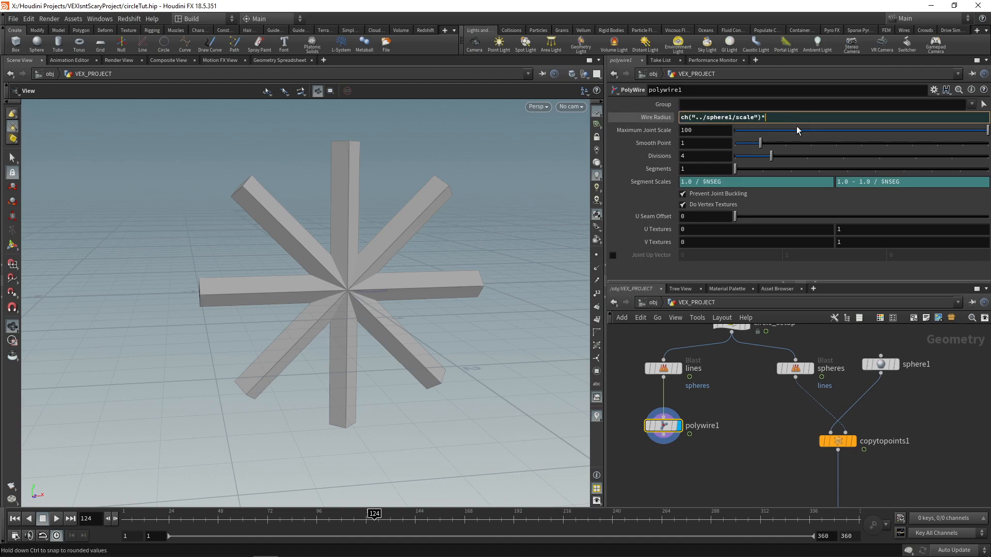
type("1.5")
key("Return")
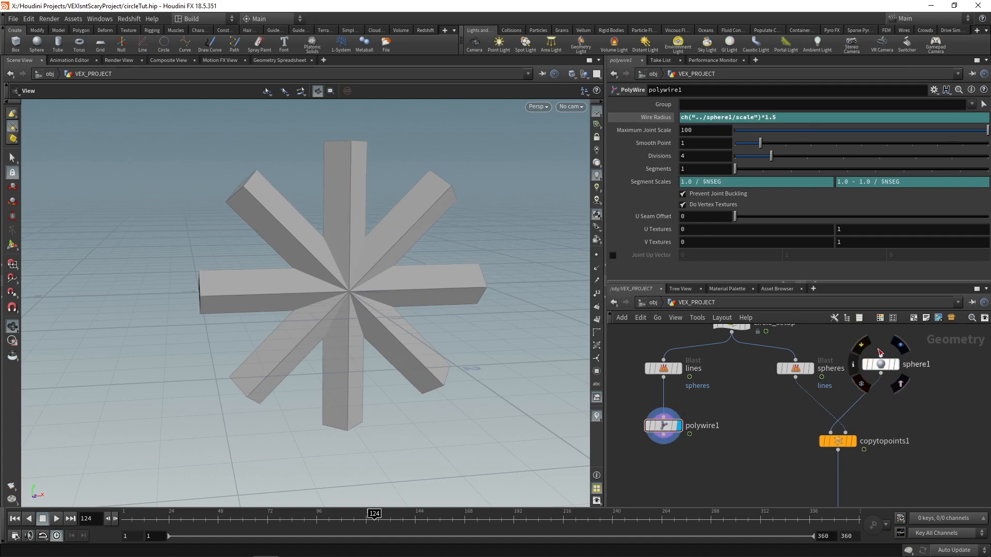
Step: Set the PolyWire's segments to 5 and its divisions to 8
left_click_drag(739, 171, 842, 174)
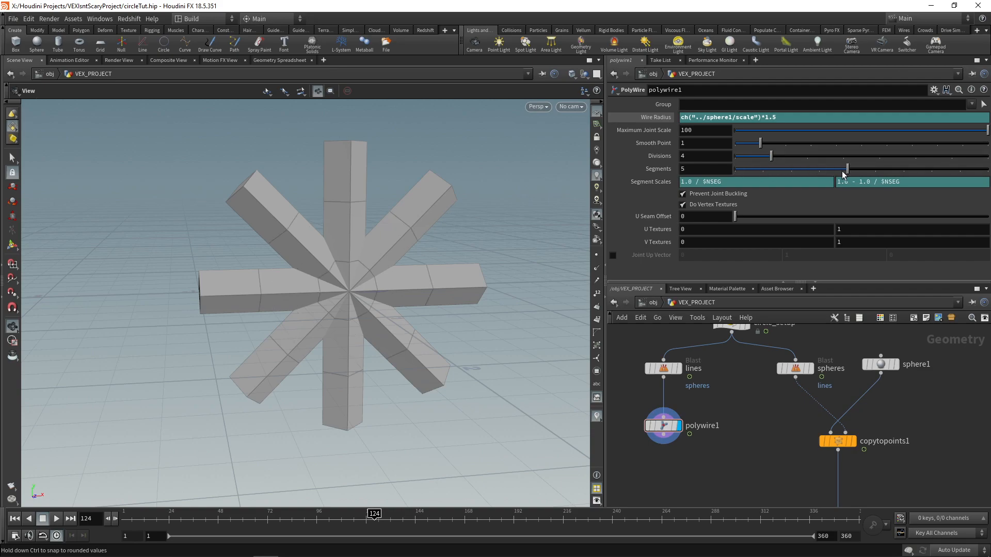
left_click_drag(777, 160, 900, 158)
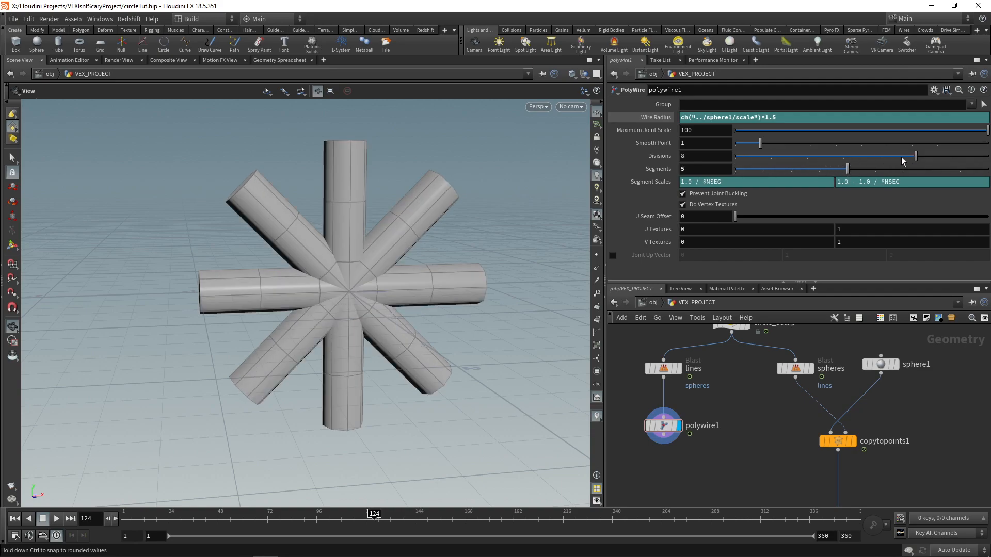
left_click_drag(424, 240, 384, 245)
Step: Add and display a Subdivide node after the PolyWire and set its depth to 3
middle_click_drag(703, 444, 707, 413)
key("Tab")
type("subd")
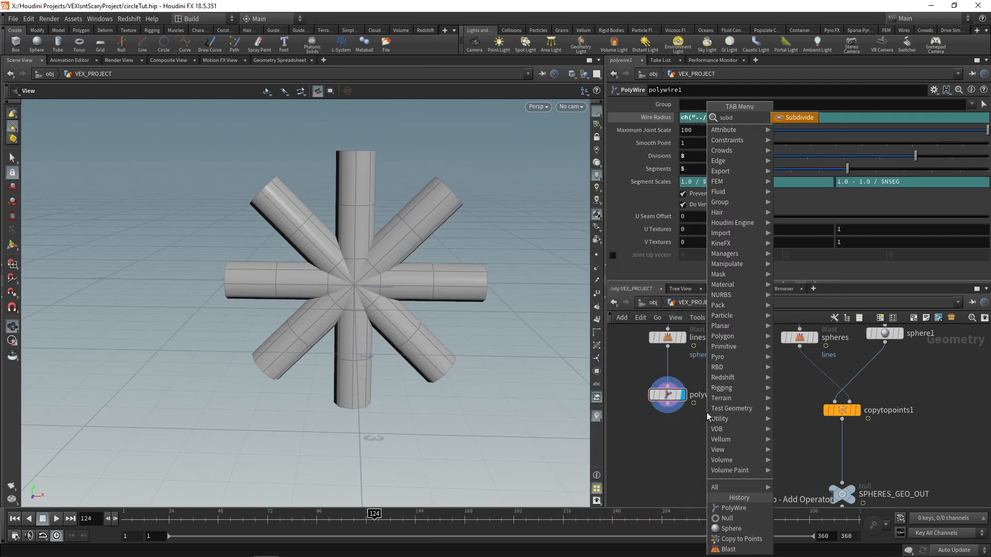
key("Return")
left_click(672, 445)
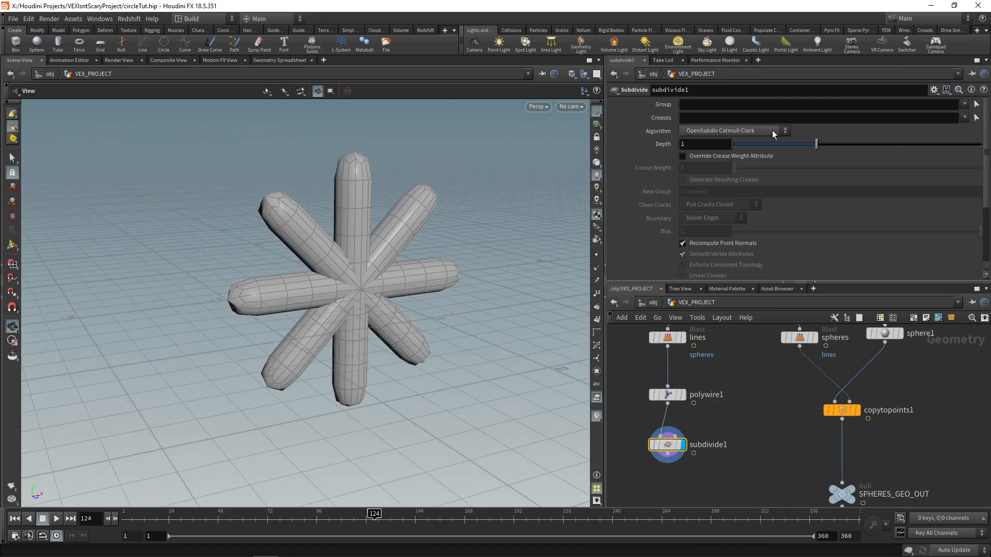
left_click_drag(819, 146, 964, 149)
left_click_drag(361, 289, 250, 250)
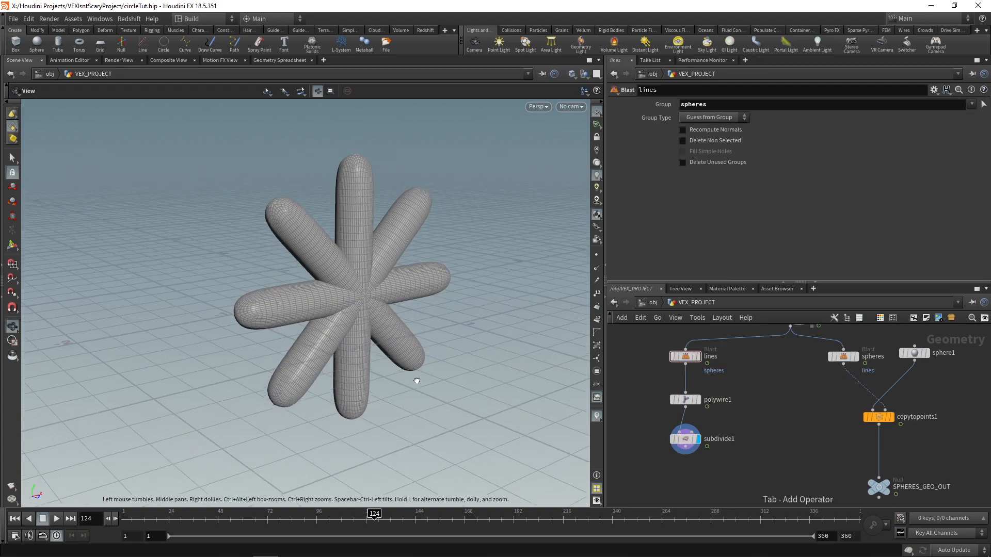
mouse_move(361, 362)
left_mouse_down()
mouse_move(393, 386)
mouse_move(392, 398)
mouse_move(413, 380)
mouse_move(371, 347)
left_mouse_up()
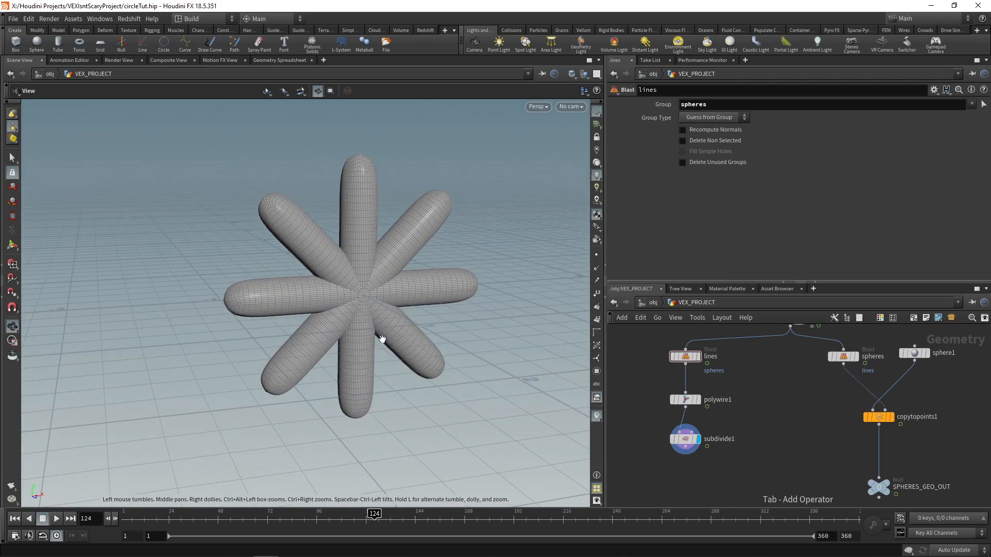
Step: Add a Tube node between the lines and spheres branches and display it
middle_click_drag(782, 426, 761, 427)
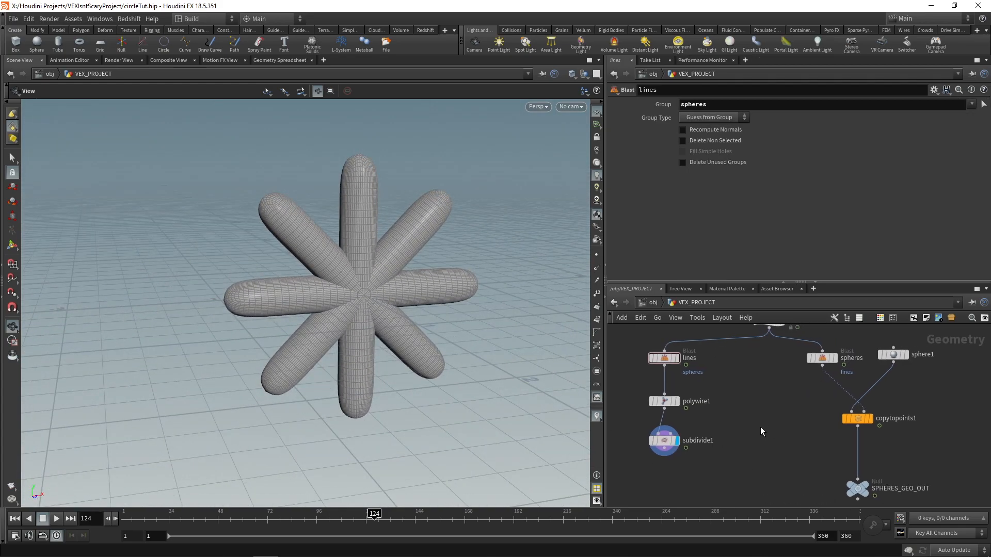
key("Tab")
type("tube")
key("Return")
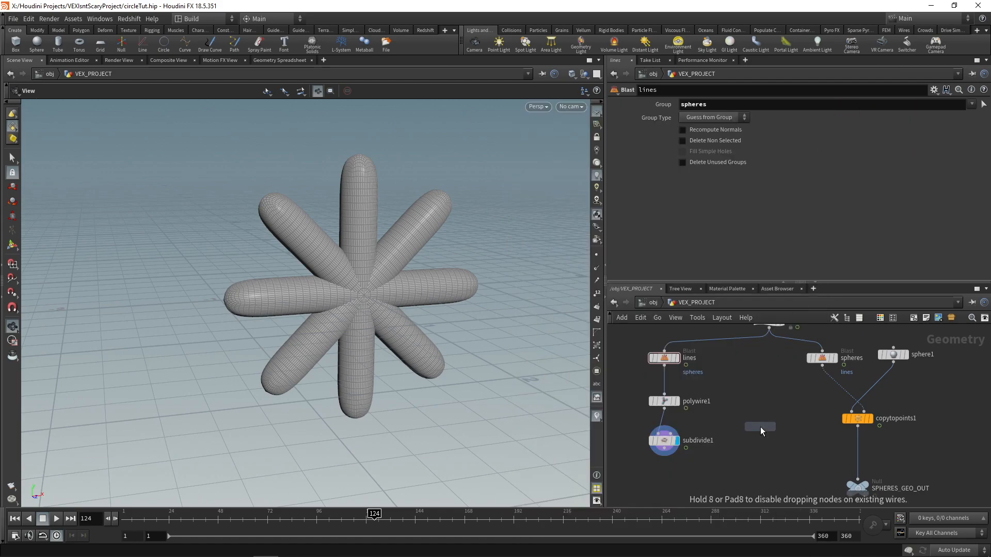
left_click(761, 427)
left_click(766, 425)
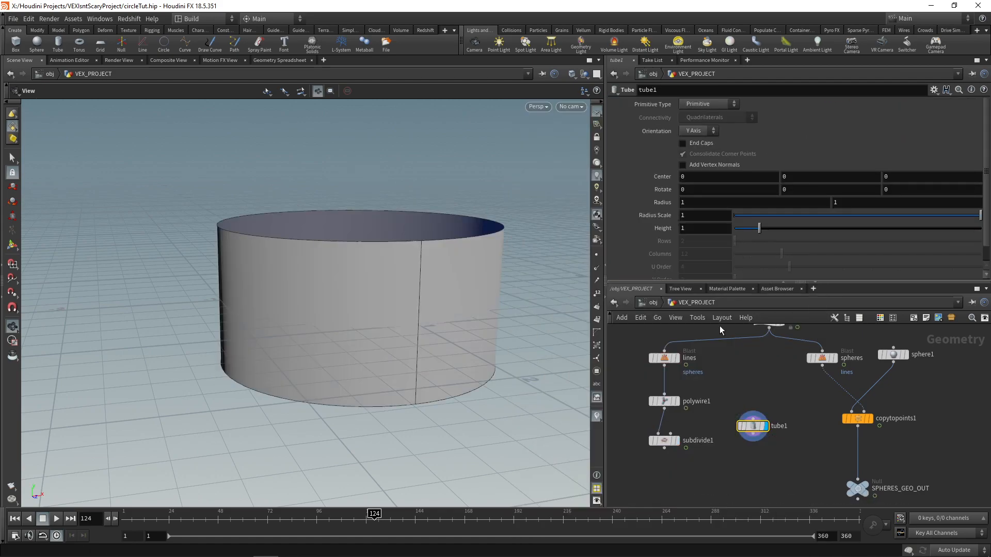
Step: Set the tube's orientation to Z Axis and its primitive type to Polygon
left_click(699, 130)
left_click(691, 159)
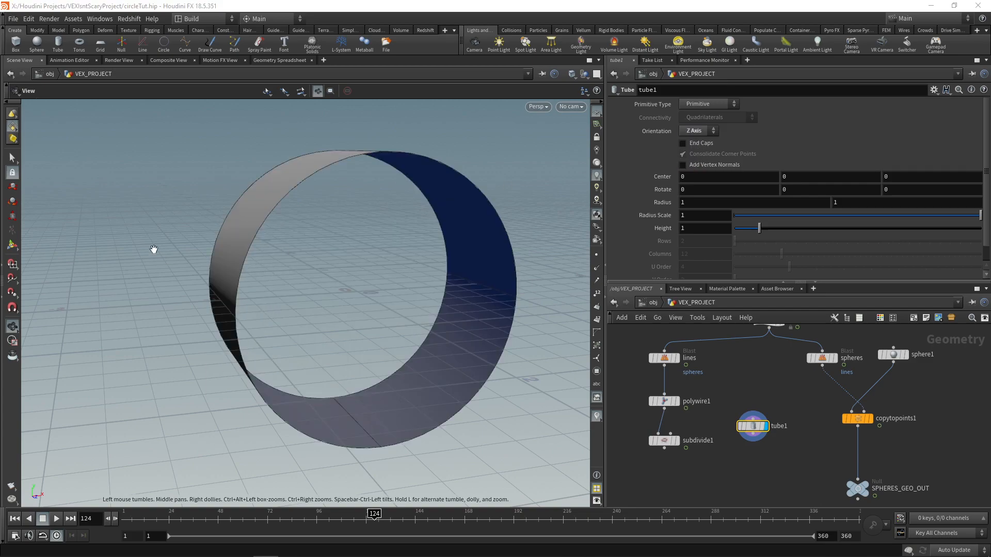
left_click(708, 104)
left_click(702, 114)
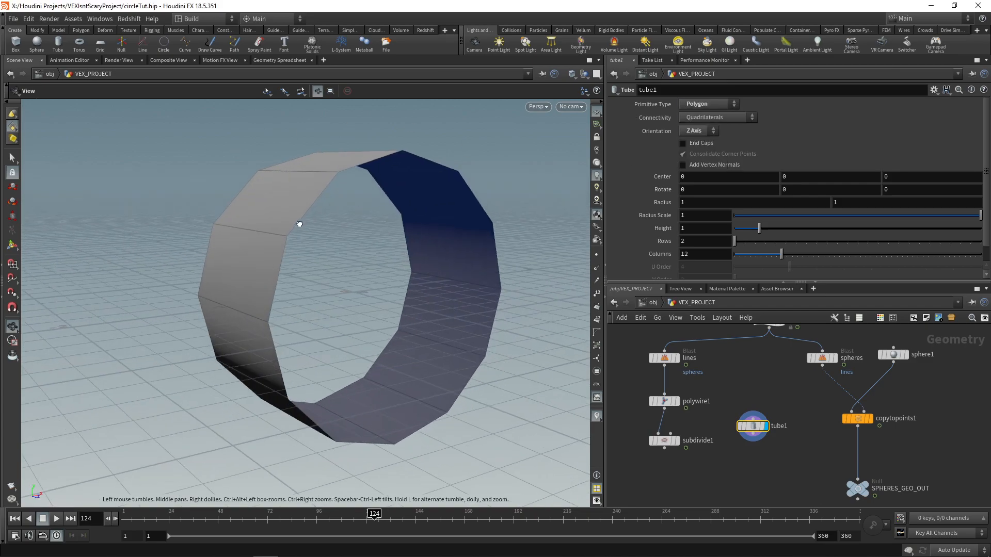
Step: Set the tube's rows to 4 and columns to 30, and enable End Caps
left_click_drag(735, 241, 755, 241)
double_click(692, 241)
type("4")
key("Return")
double_click(710, 257)
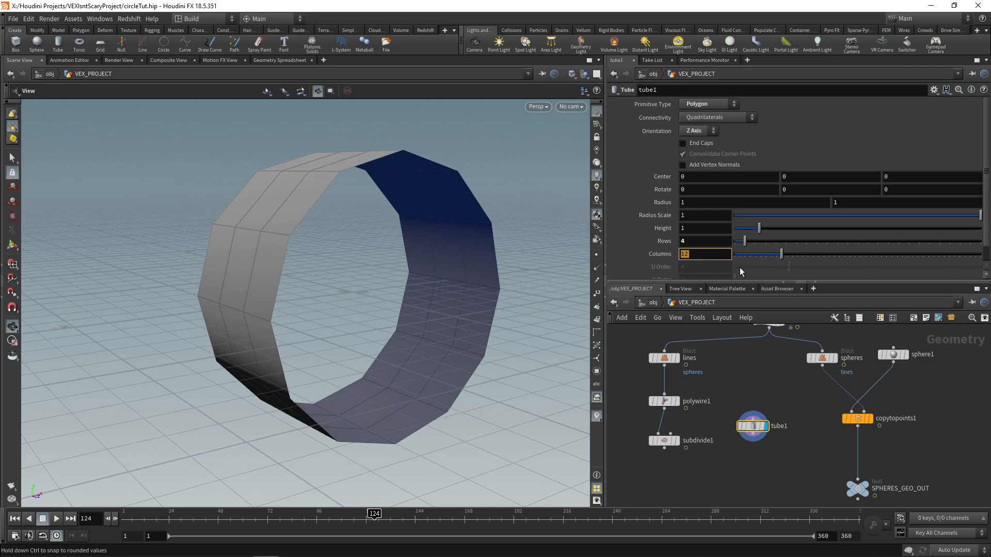
type("30")
key("Return")
left_click(681, 144)
left_click_drag(380, 240, 436, 250)
Step: Display the Subdivide result and show the Tube node as a template for comparison from the side
left_click(667, 441)
middle_click_drag(666, 440, 670, 425)
left_click(669, 427)
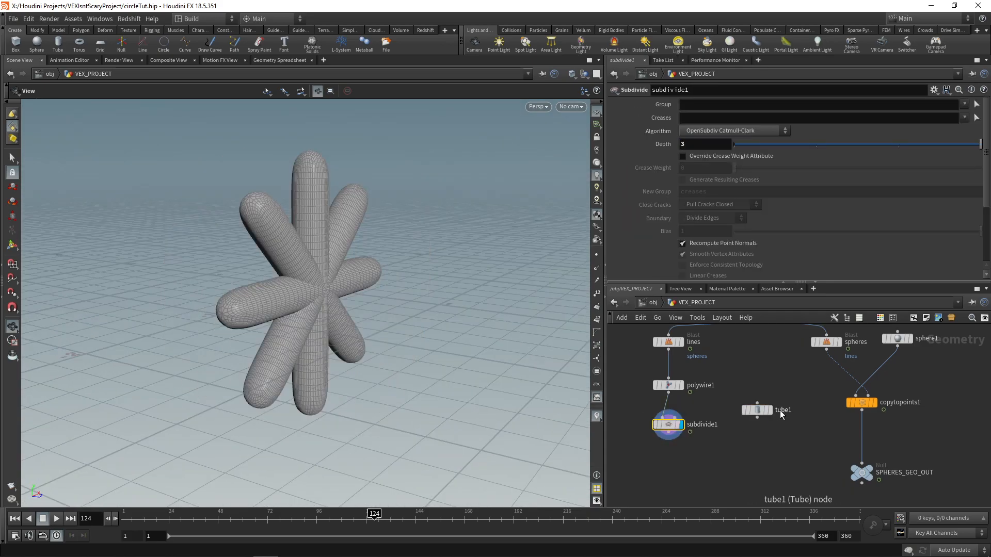
left_click(767, 411)
left_click_drag(318, 275, 308, 146)
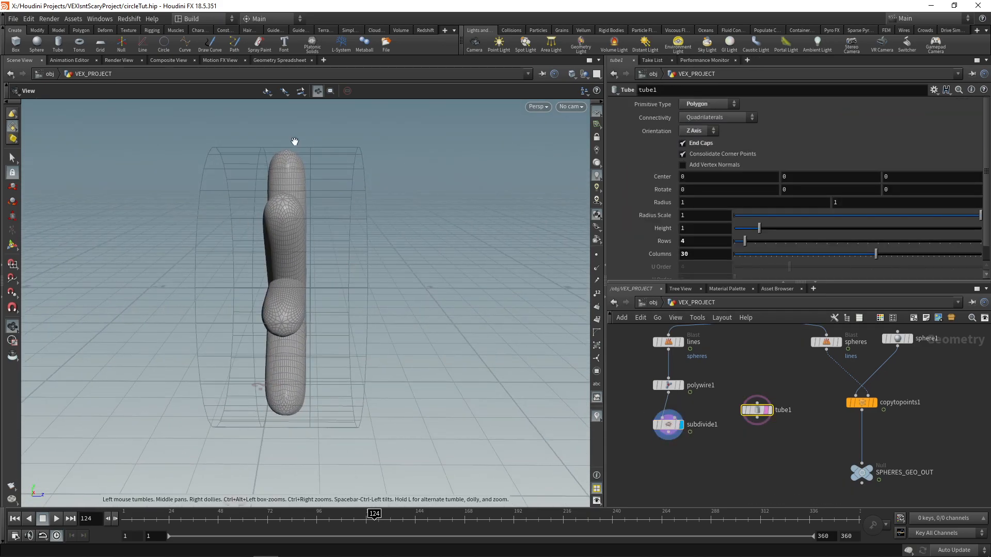
mouse_move(757, 413)
left_click_drag(757, 413, 758, 419)
Step: Move the tube back along Z to a center of about -0.62, so its front face just overlaps the wires
left_click(13, 245)
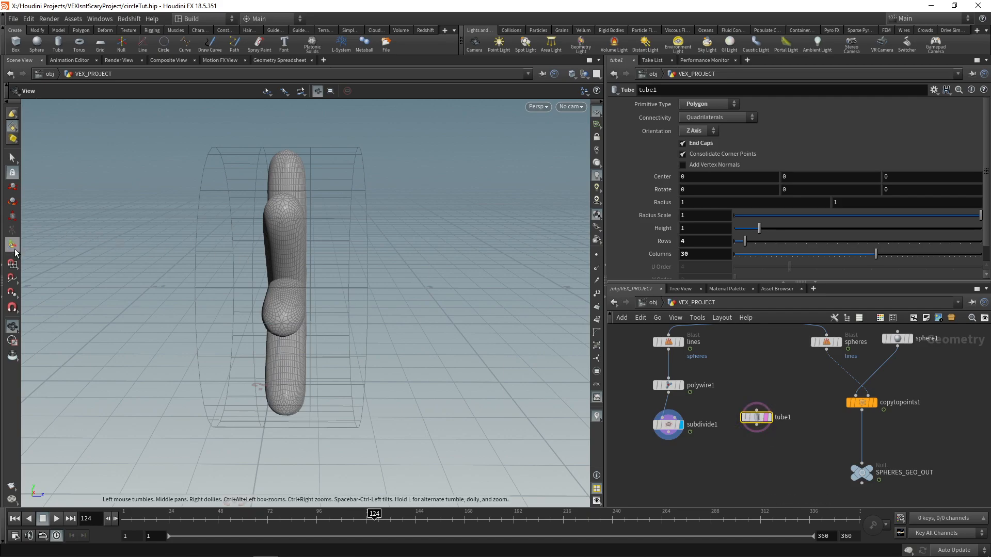
left_click(13, 187)
left_click_drag(334, 289, 249, 276)
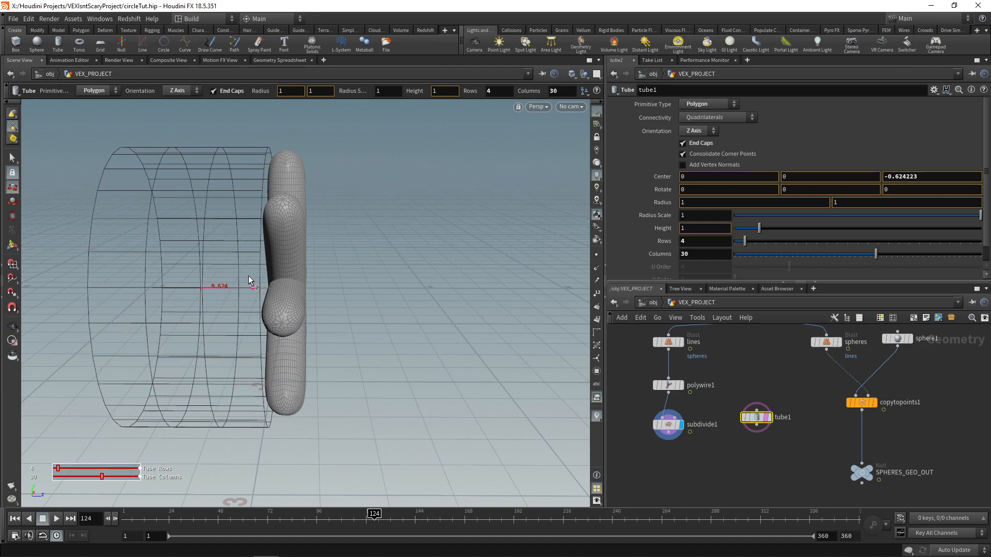
left_click(12, 326)
middle_click_drag(301, 276, 353, 279)
scroll(358, 280, "down", 1)
scroll(358, 279, "up", 1)
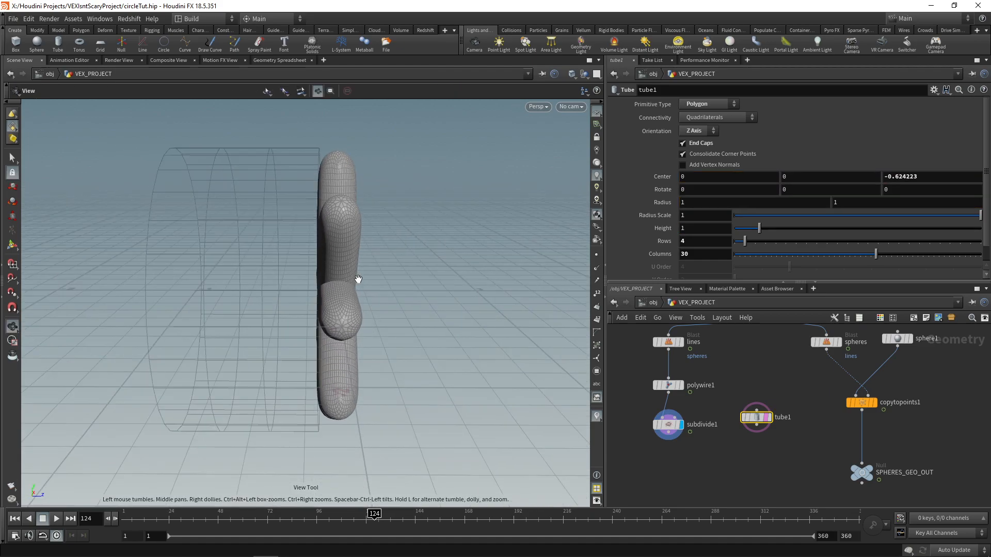
Step: Add a Boolean Subtract node below the Subdivide and Tube nodes
left_click_drag(756, 417, 765, 424)
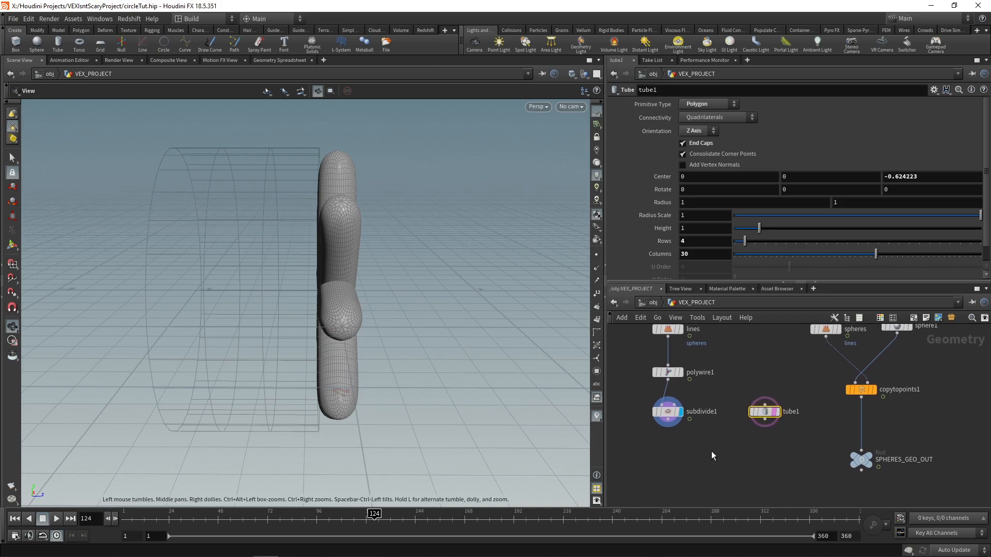
key("Tab")
type("boo")
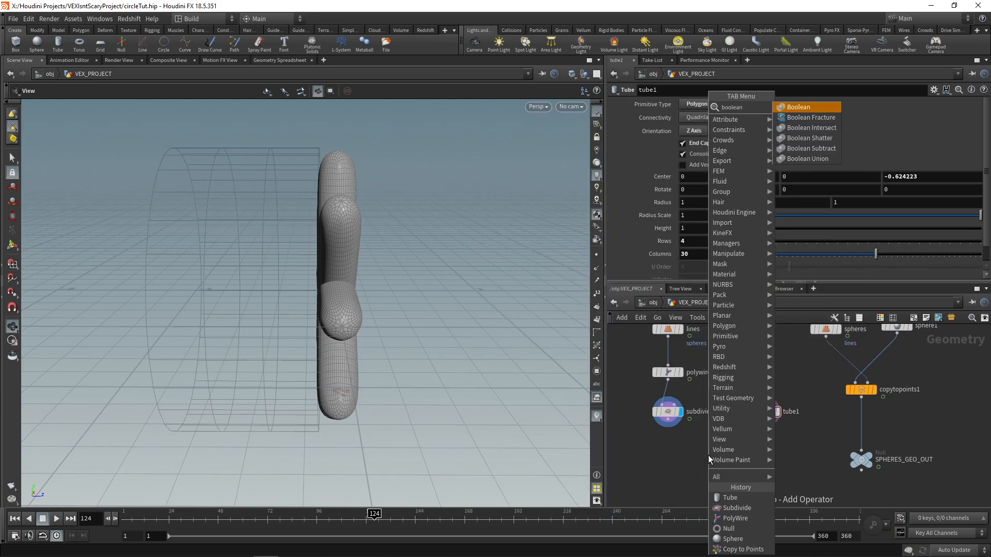
type("lean")
key("Down")
key("Down")
key("Down")
key("Down")
key("Down")
key("Return")
left_click(708, 455)
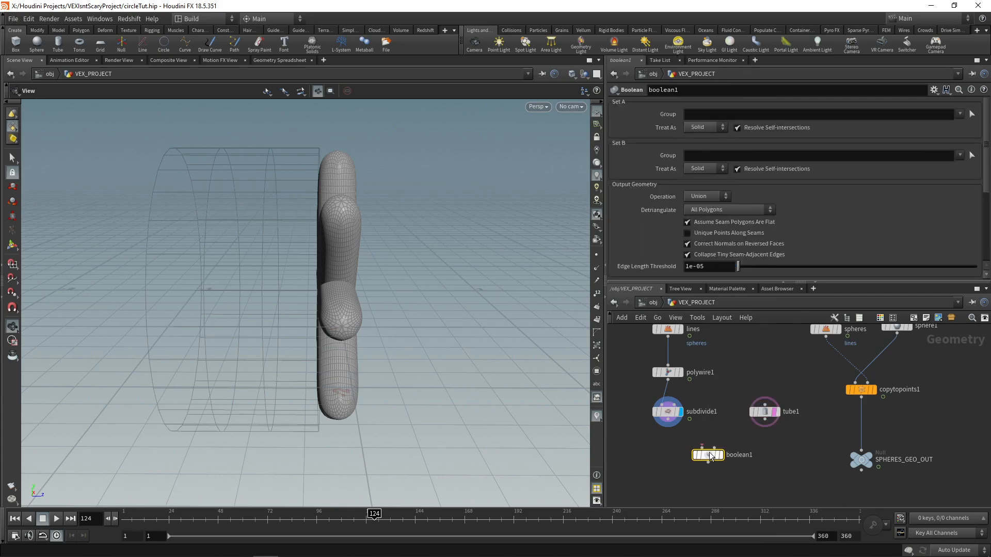
Step: Wire the tube into the Boolean's first input and the Subdivide into its second, display the Boolean, and inspect the cut from the front
scroll(673, 432, "up", 2)
left_click(782, 416)
left_click(721, 453)
left_click(666, 426)
left_click(707, 453)
left_click(729, 460)
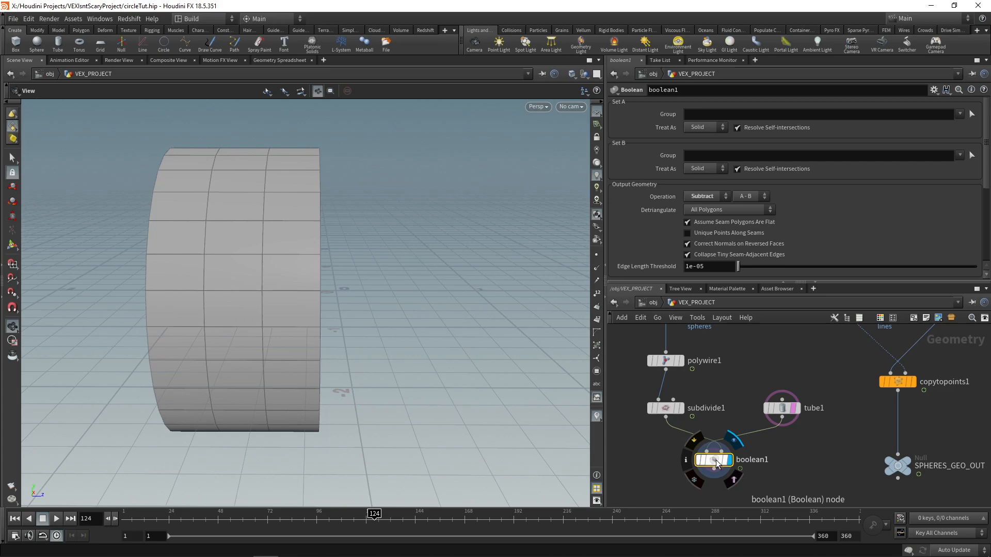
left_click(775, 407)
left_click_drag(232, 232, 288, 294)
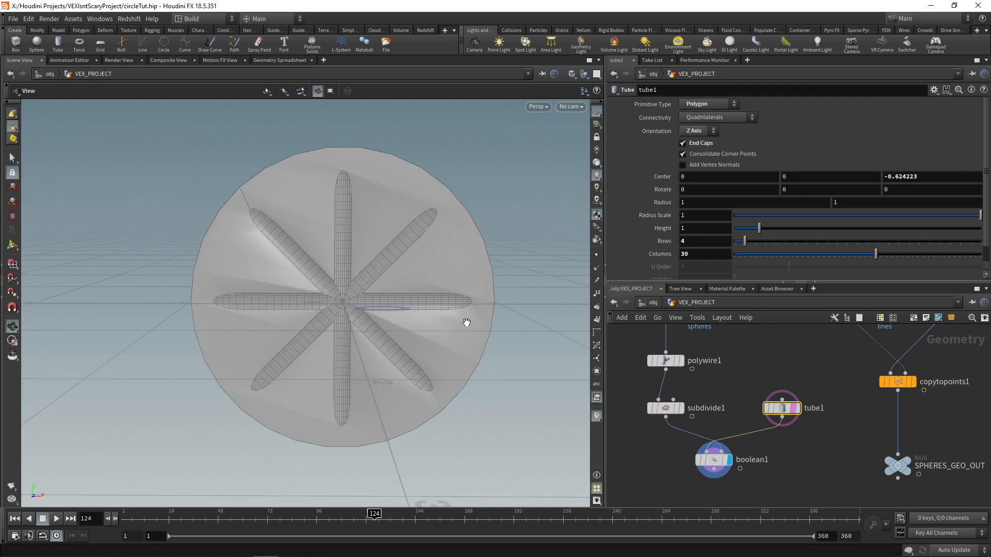
Step: Delete the Boolean node below the Subdivide and Tube nodes
left_click_drag(466, 322, 180, 395)
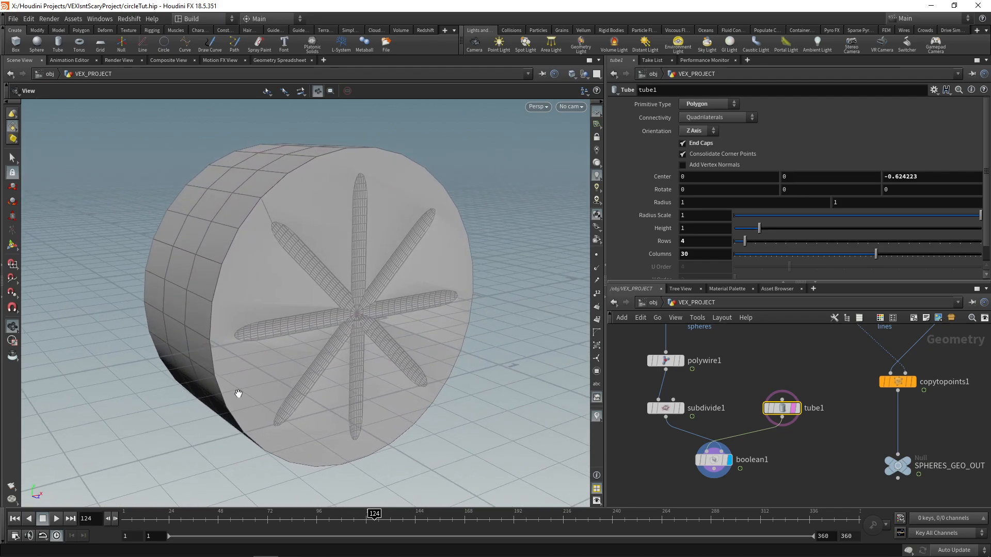
left_click(714, 459)
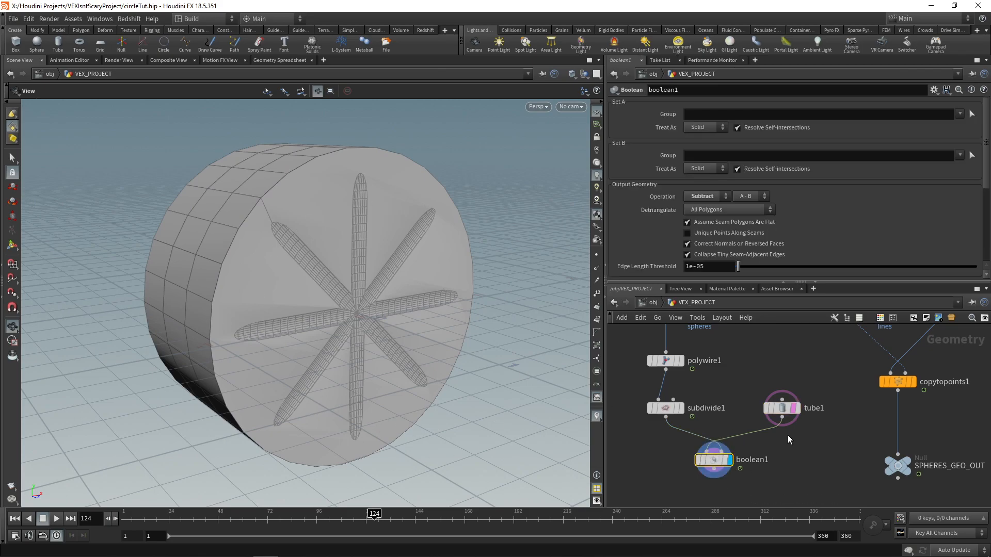
key("Delete")
middle_click_drag(794, 465, 781, 454)
middle_click_drag(711, 440, 729, 431)
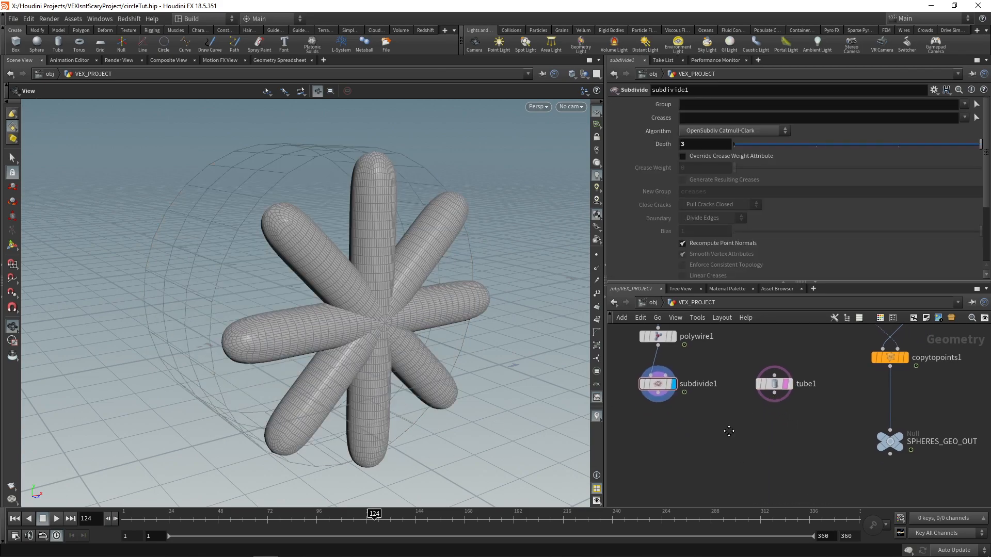
Step: Add a VDB from Polygons node below the Subdivide, display it, and set its voxel size to 0.005
key("Tab")
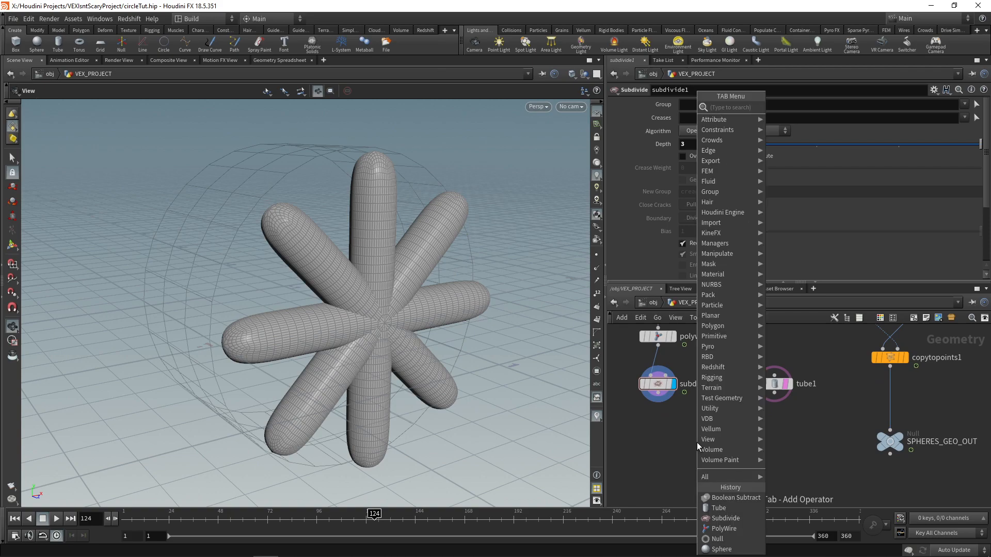
type("vdb")
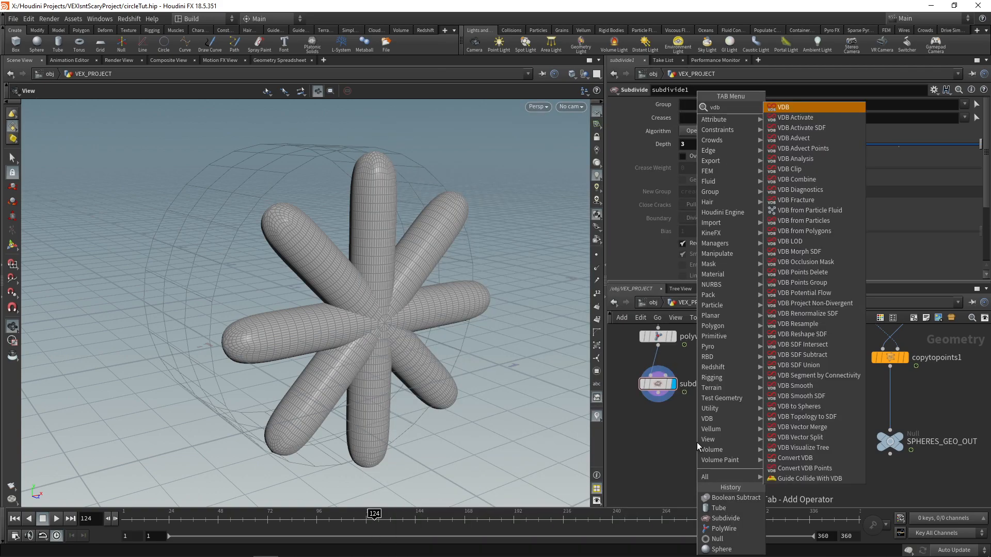
type(" from pol")
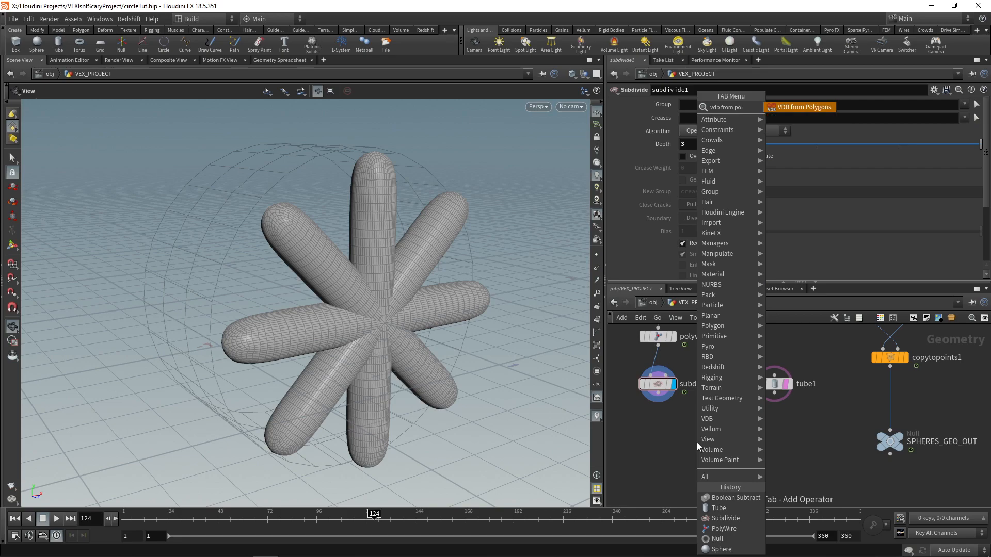
key("Return")
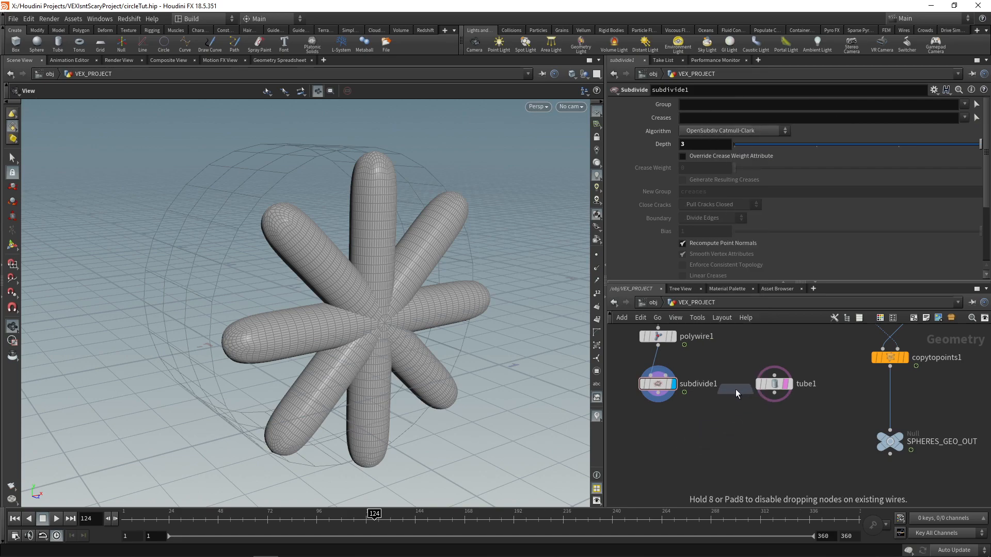
left_click(658, 441)
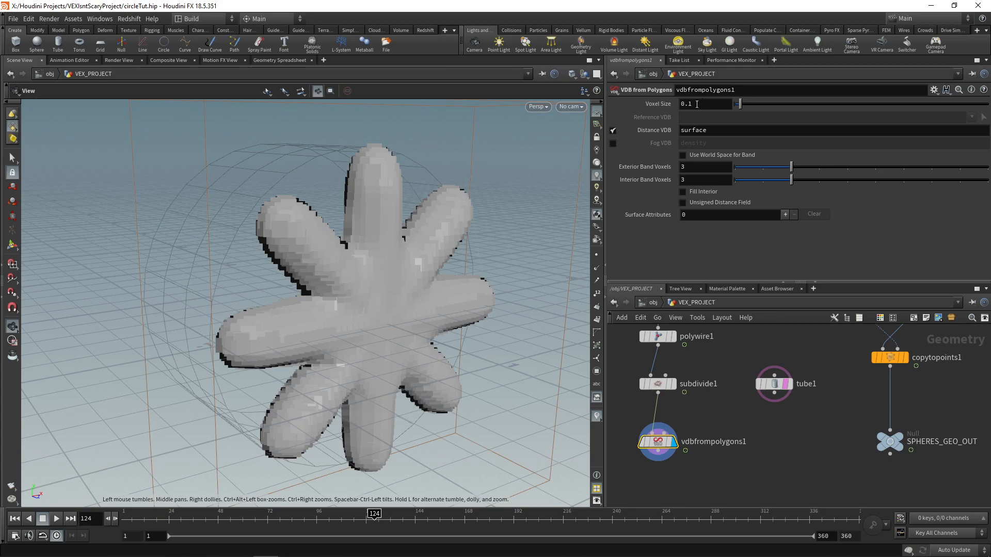
left_click(707, 107)
type("0.005")
key("Return")
left_click_drag(386, 241, 320, 222)
Step: Add a Convert VDB node below the VDB from Polygons node, convert to Polygons, and display the result
middle_click_drag(705, 460, 701, 425)
key("Tab")
type("co")
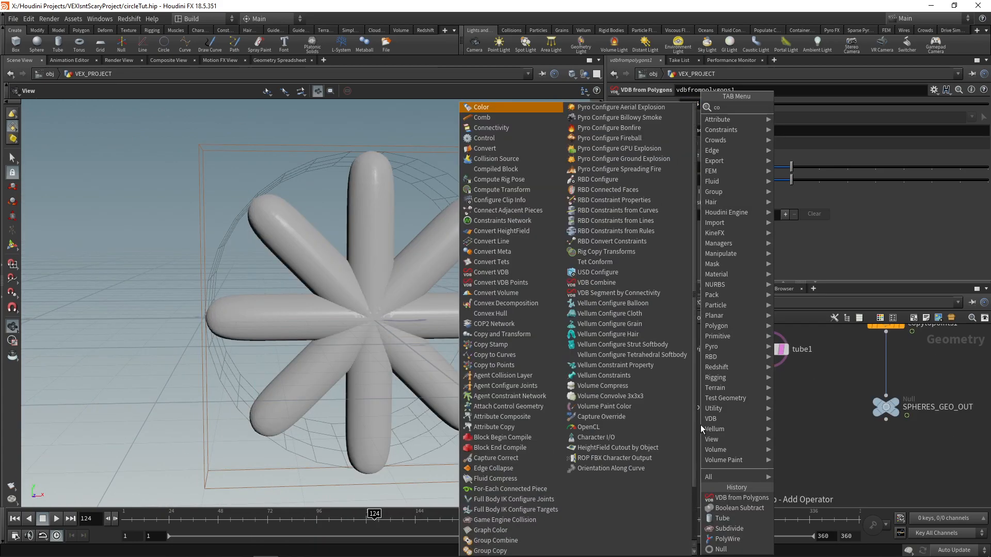
type("nvertvdb")
key("Return")
left_click(661, 461)
left_click(712, 117)
left_click(708, 150)
left_click_drag(365, 294, 601, 297)
scroll(744, 403, "down", 1)
middle_click_drag(747, 410, 724, 397)
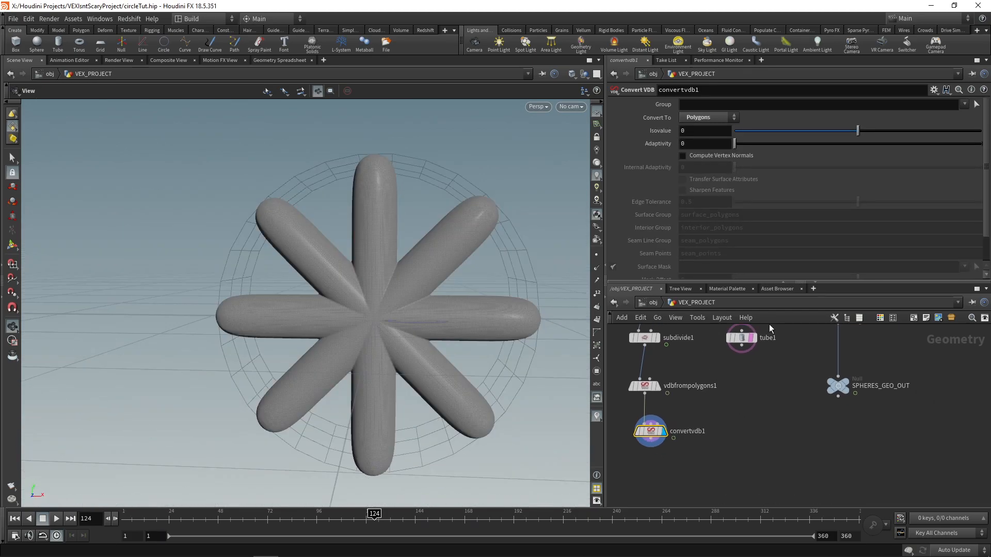
Step: Duplicate the VDB from Polygons and Convert VDB nodes, wire the copies below the Tube, and display the converted tube
middle_click_drag(768, 356, 779, 370)
left_click(650, 403, "shift")
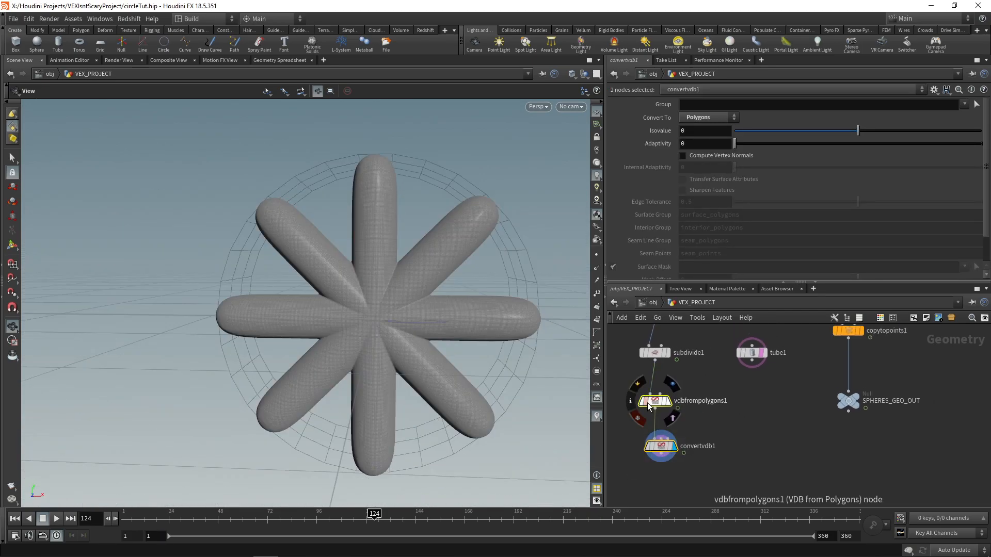
left_click_drag(653, 405, 790, 388, "alt")
left_click(753, 365)
left_click(752, 395)
left_click_drag(310, 275, 346, 279)
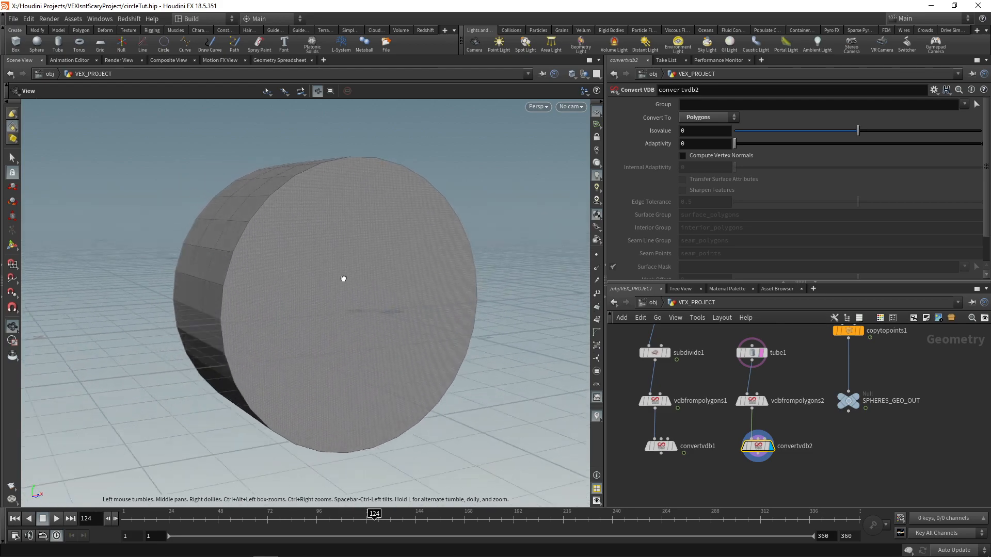
Step: Turn off the Tube node's template display and set its columns to 80 for a smoother rim
left_click_drag(346, 279, 331, 280)
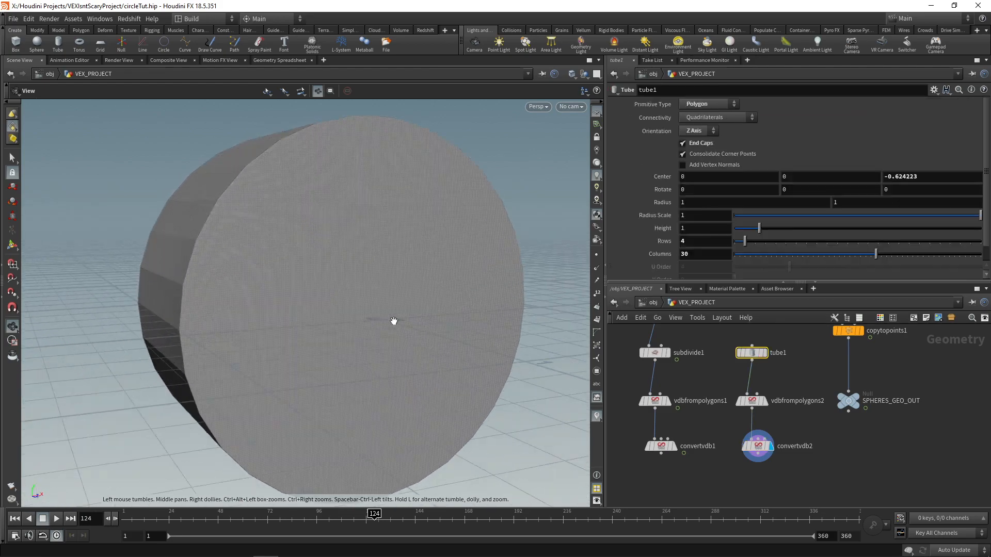
left_click_drag(394, 321, 325, 294)
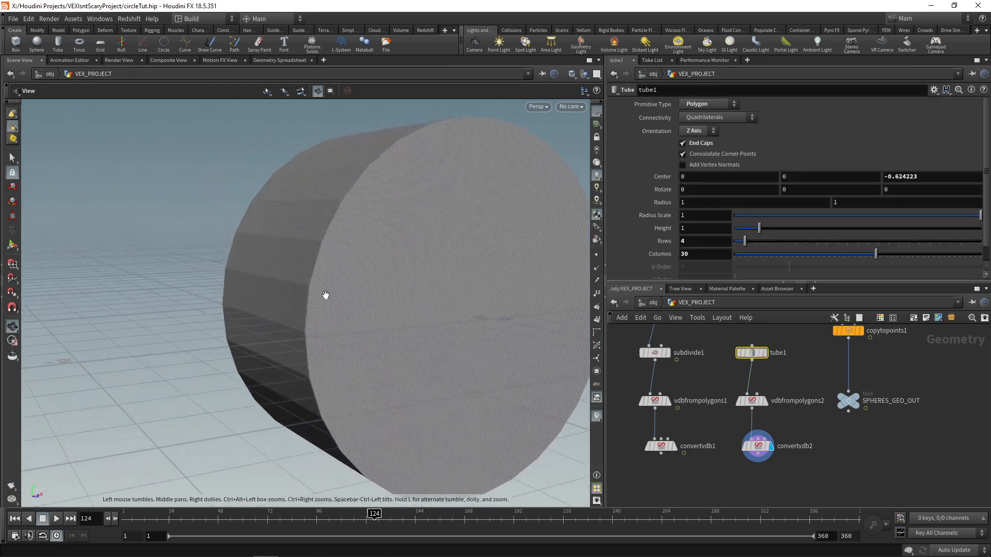
scroll(326, 294, "up", 2)
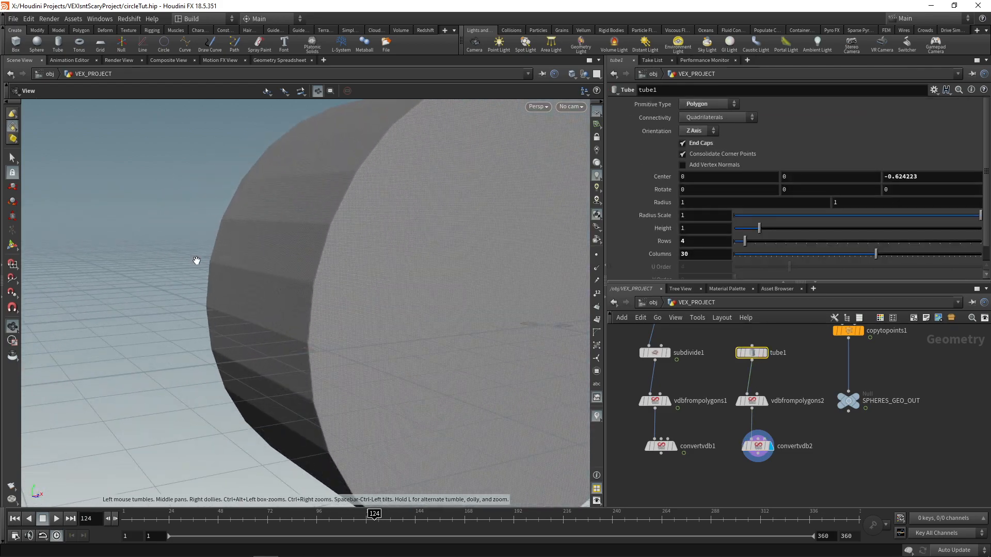
left_click_drag(387, 281, 289, 273)
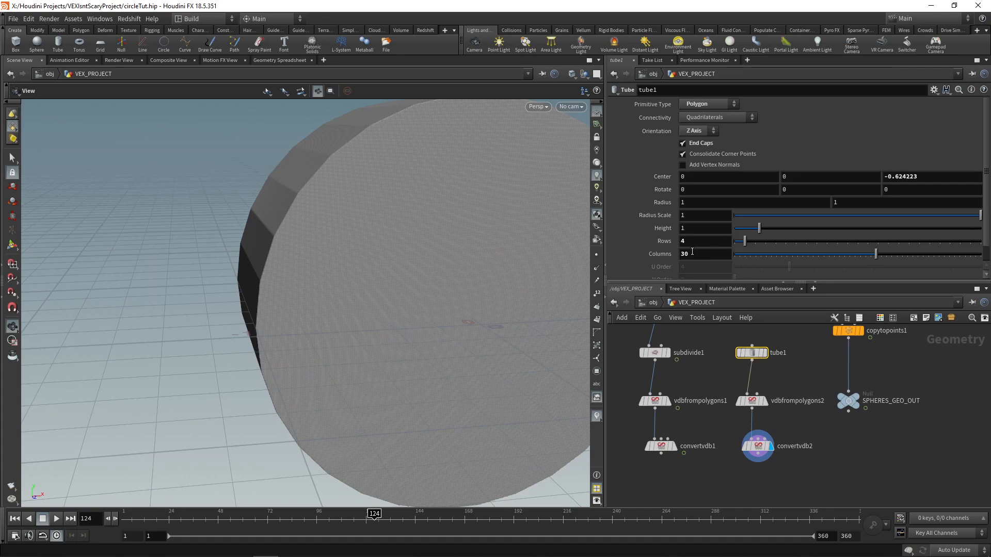
left_click(724, 257)
type("80")
key("Return")
left_click_drag(304, 182, 343, 196)
mouse_move(382, 269)
left_mouse_down()
mouse_move(349, 270)
mouse_move(390, 267)
left_mouse_up()
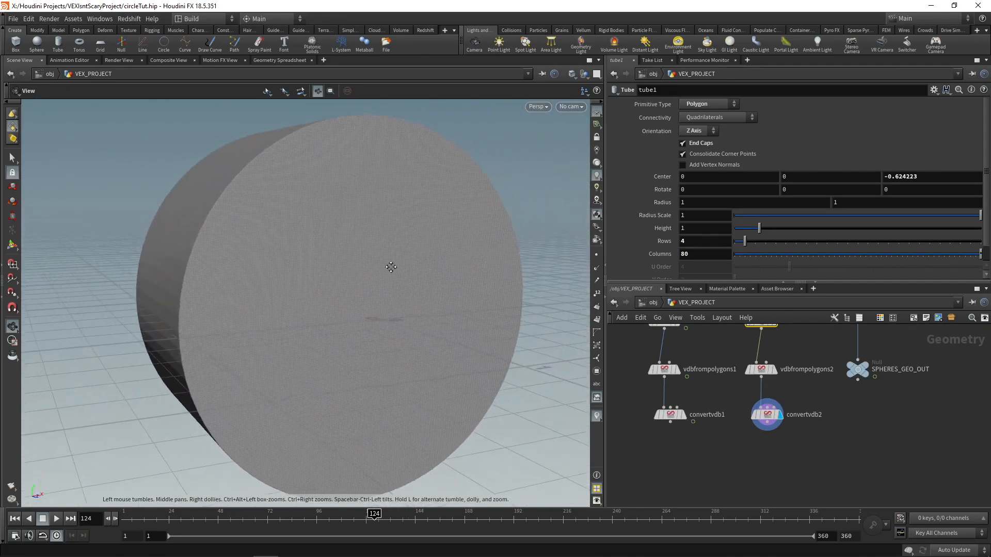
middle_click_drag(391, 267, 387, 267)
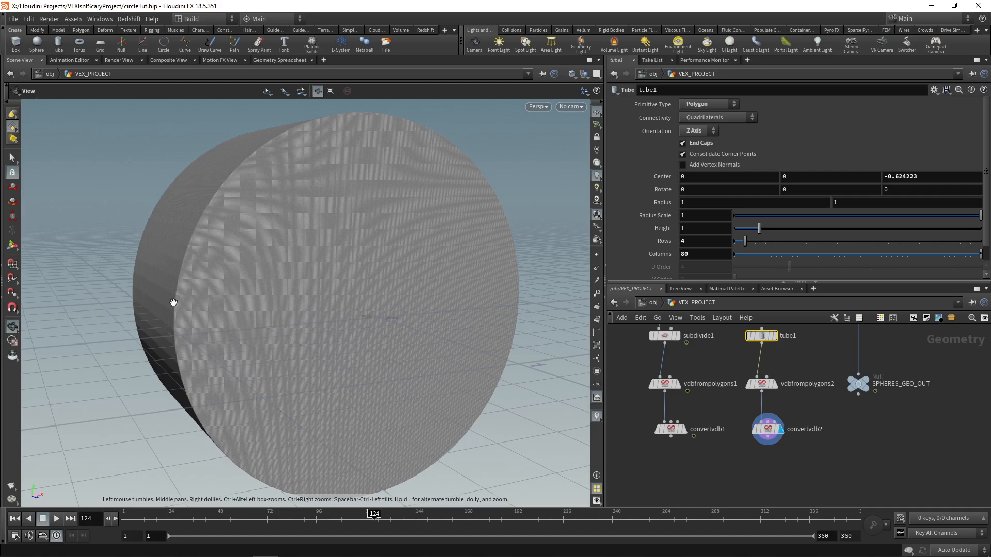
Step: Display the original Tube and examine its polygon layout on the side and front cap
right_click_drag(333, 269, 356, 327)
middle_click_drag(232, 228, 471, 383)
left_click_drag(263, 309, 315, 307)
left_click(775, 336)
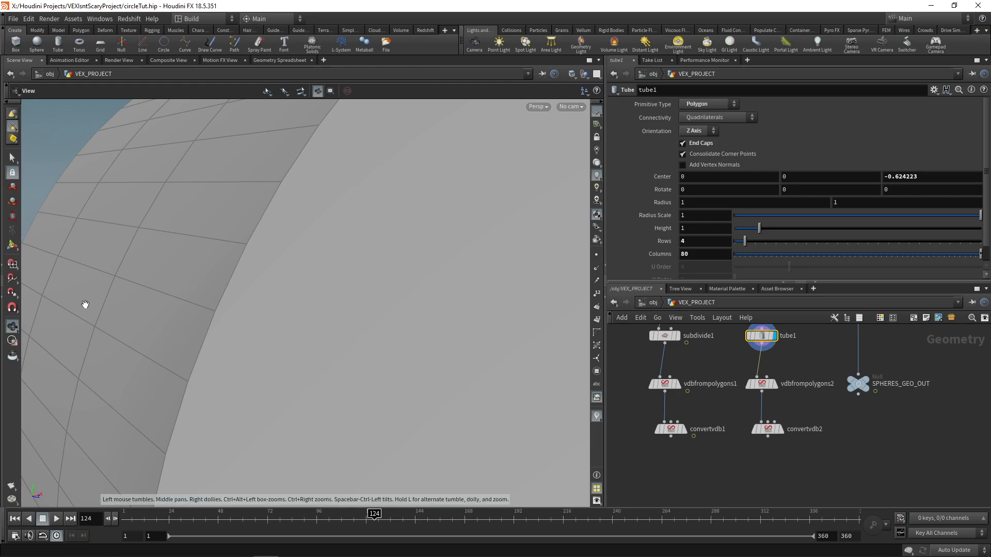
left_click_drag(66, 305, 191, 342)
right_click_drag(190, 342, 246, 372)
middle_click_drag(246, 371, 258, 307)
right_click_drag(257, 306, 260, 332)
middle_click_drag(493, 335, 500, 296)
left_click_drag(253, 278, 338, 294)
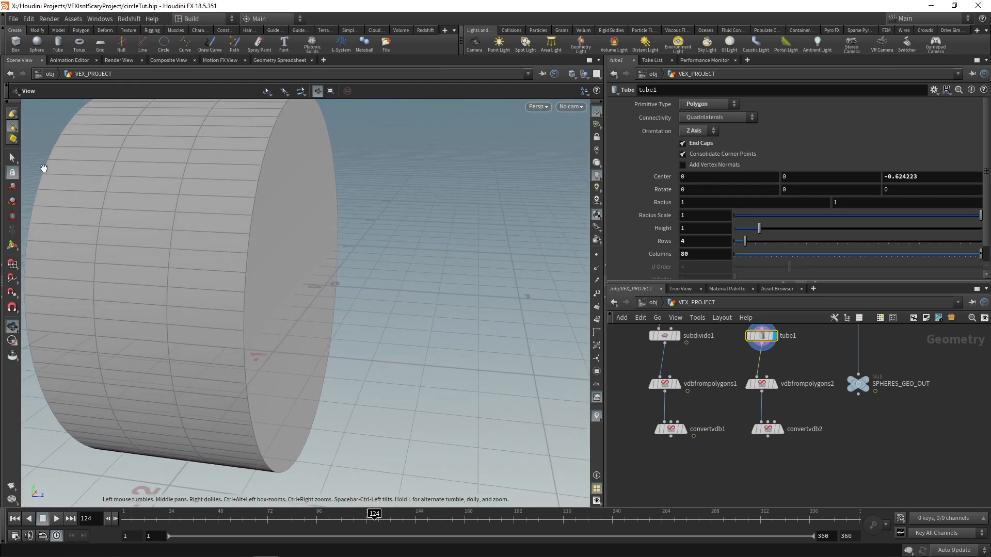
left_click_drag(190, 103, 215, 192)
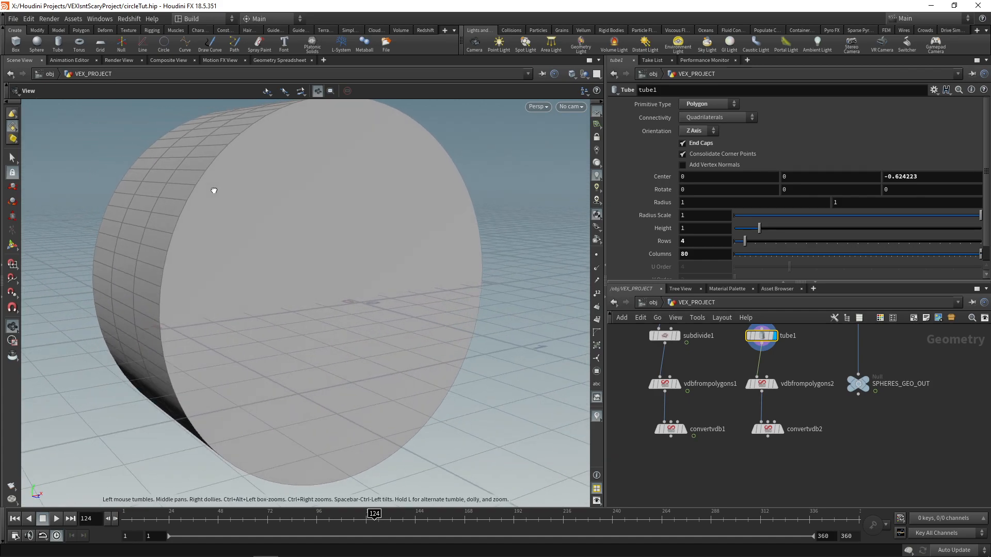
Step: Display the tube's VDB from Polygons and Convert VDB nodes in turn and examine the dense converted mesh up close
left_click(774, 385)
left_click(758, 388)
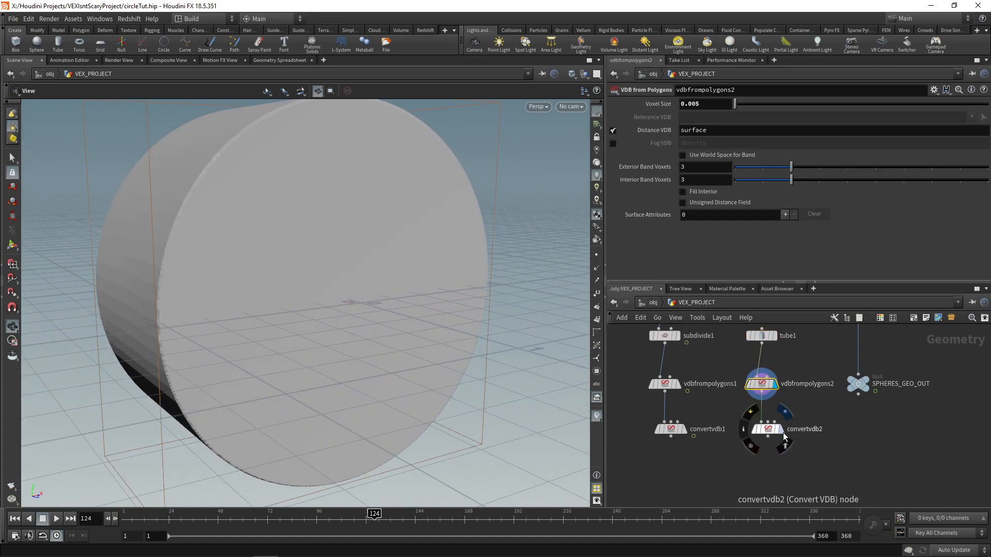
left_click(781, 429)
left_click(765, 430)
scroll(149, 259, "up", 4)
middle_click_drag(149, 259, 216, 265)
scroll(227, 269, "up", 6)
left_click_drag(234, 270, 341, 270)
Step: Display the converted wires from the side and compare them with the converted tube
middle_click_drag(737, 468, 715, 439)
left_click_drag(374, 303, 409, 274)
left_click(686, 405)
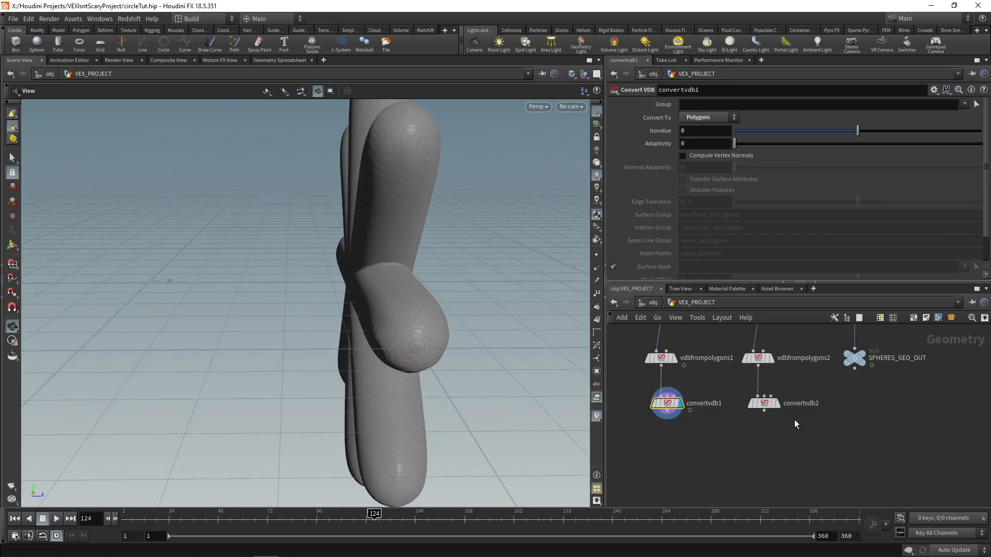
left_click(764, 404)
mouse_move(354, 283)
left_mouse_down()
mouse_move(294, 287)
mouse_move(344, 301)
left_mouse_up()
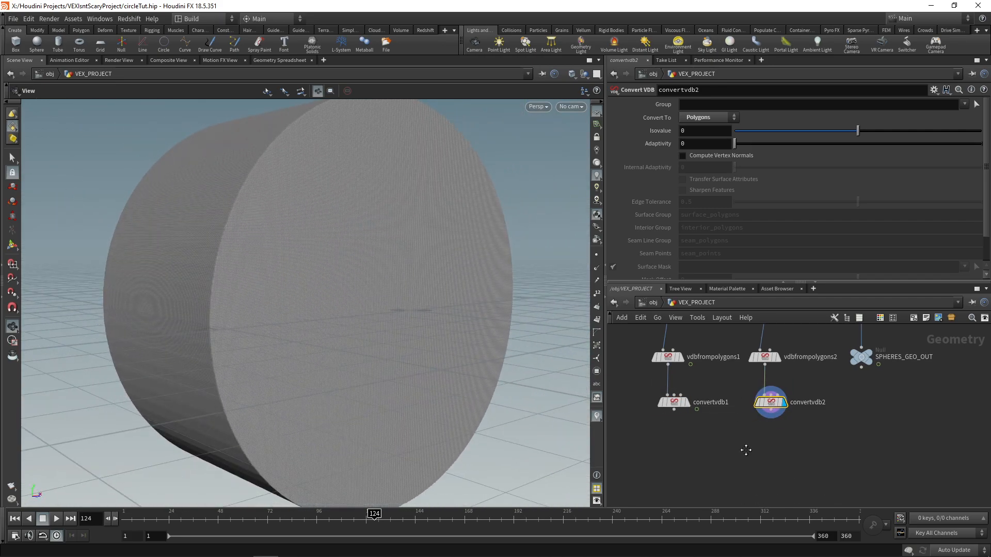
Step: Add a Normal node below the Convert VDB node of the wires and display it
key("Tab")
type("normal")
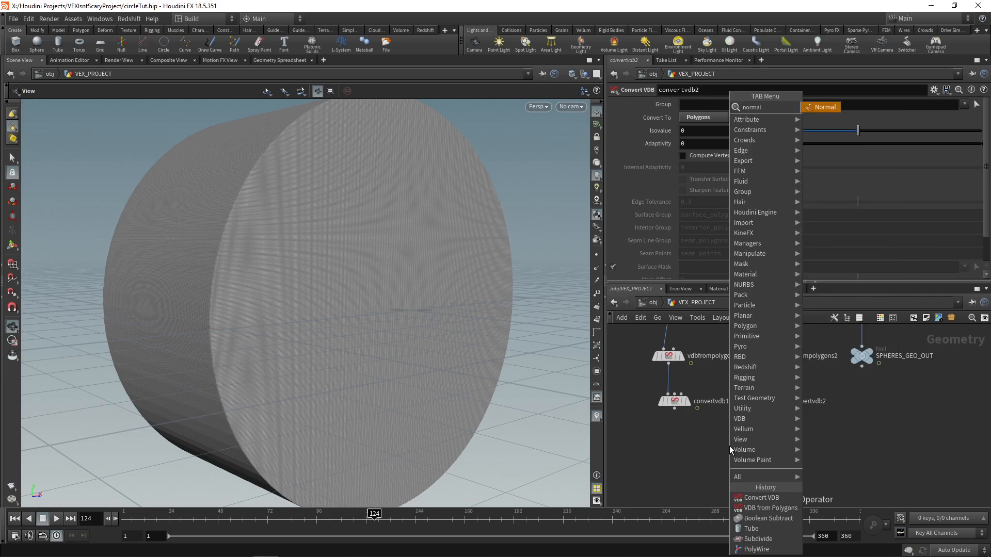
key("Return")
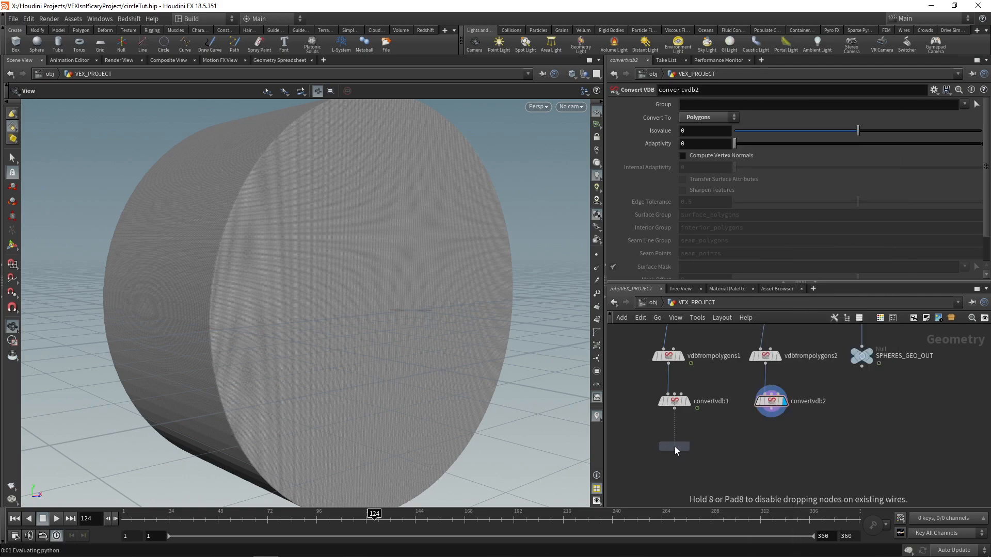
left_click(674, 447)
left_click(674, 441)
left_click(687, 447)
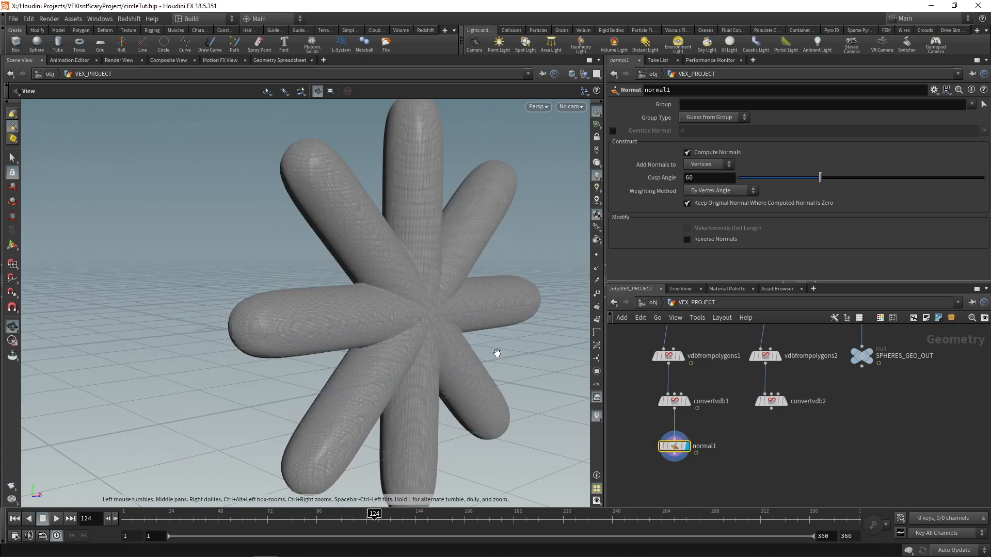
Step: Set the Normal node to add normals to Points and check them with the point normals display briefly enabled
left_click(702, 165)
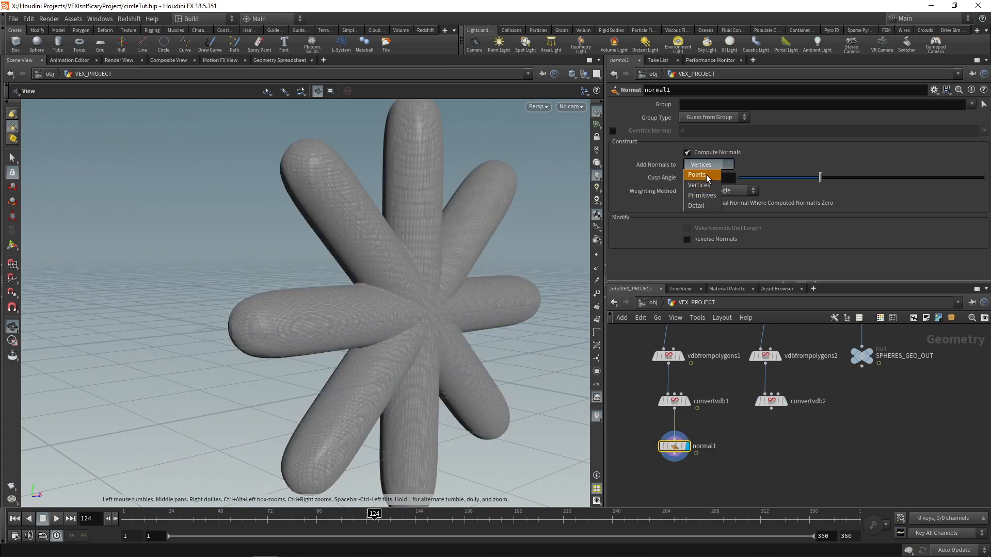
left_click(707, 178)
left_click_drag(414, 292, 532, 291)
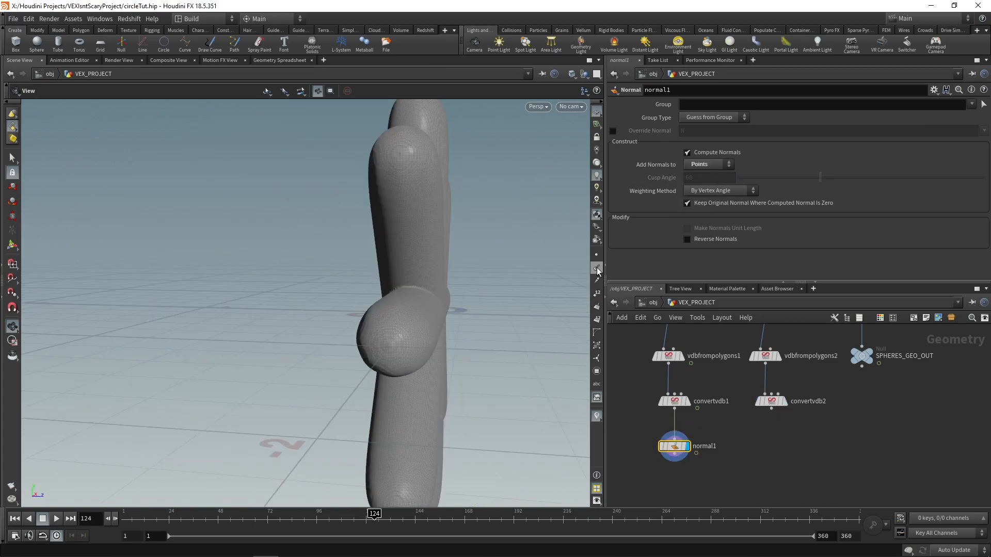
left_click(597, 268)
scroll(392, 289, "up", 8)
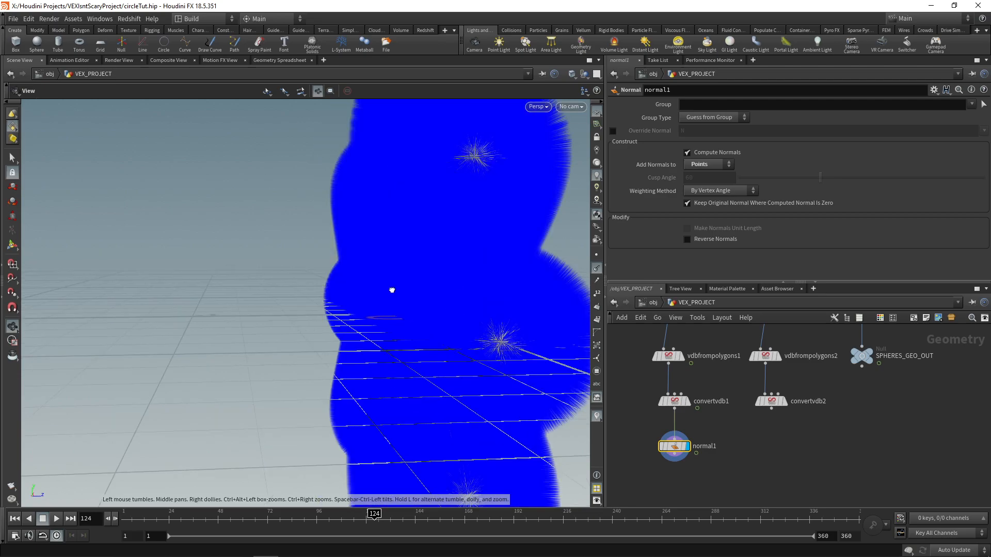
left_click(598, 269)
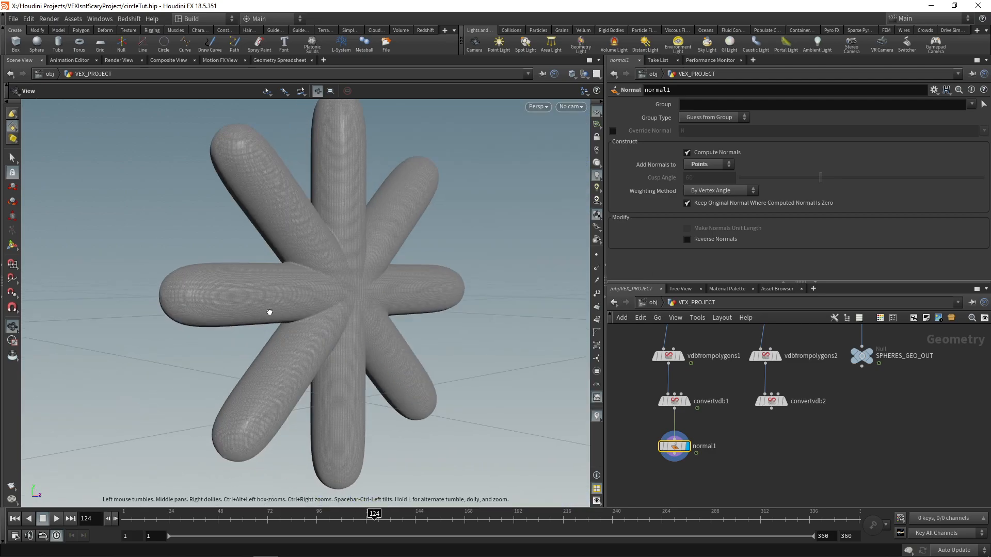
Step: Add an Attribute Transfer node below the tube's Convert VDB node
key("Tab")
type("transfer")
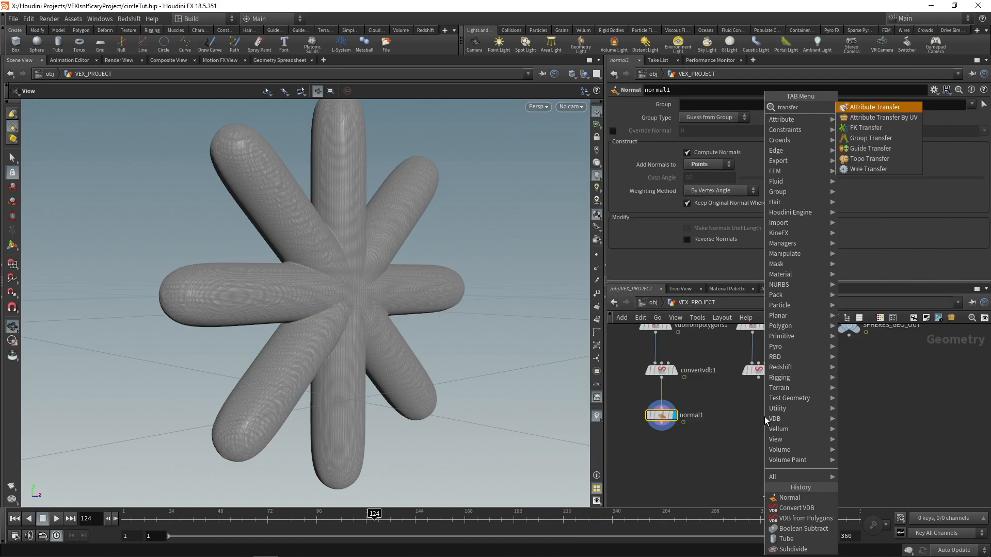
key("Return")
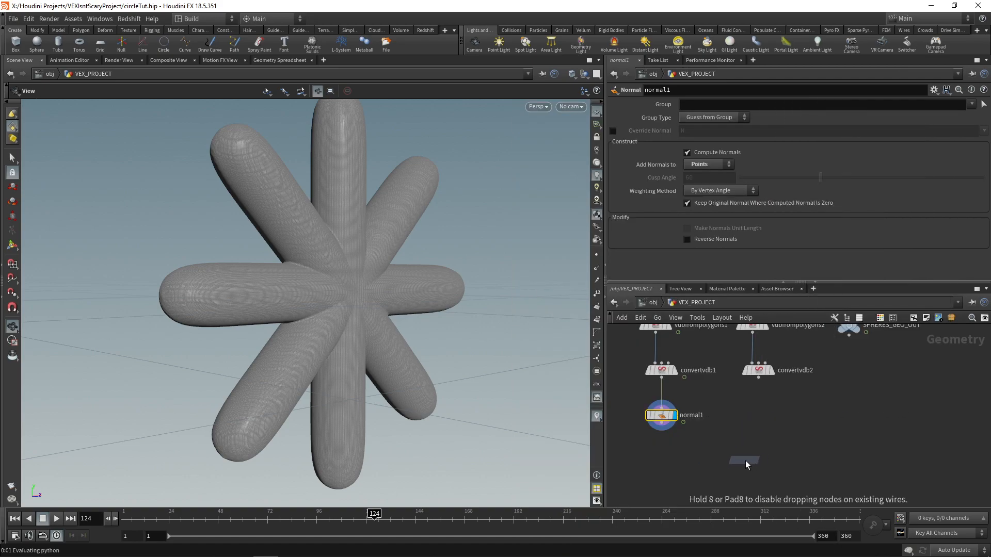
left_click(764, 448)
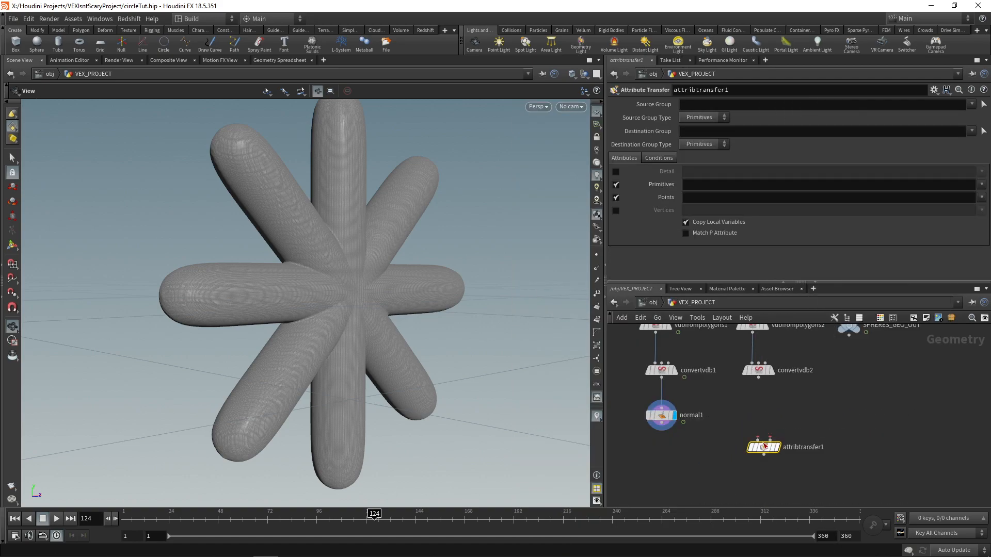
Step: Wire the converted tube into the Attribute Transfer's first input and the Normal into its second, then display and inspect the result
left_click(759, 377)
left_click(758, 440)
left_click(770, 440)
left_click(661, 422)
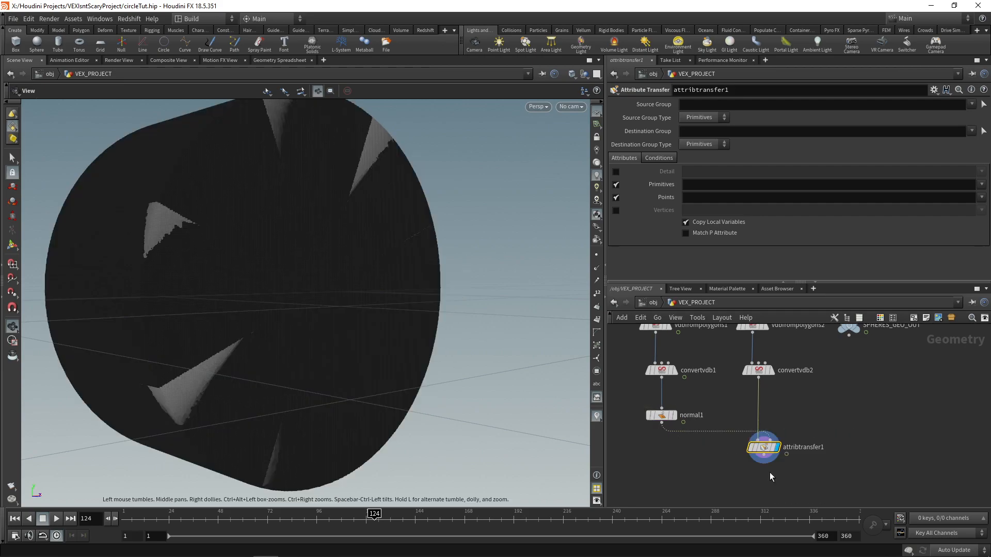
middle_click_drag(801, 375, 786, 337)
scroll(786, 337, "down", 1)
left_click_drag(299, 261, 161, 326)
middle_click_drag(329, 285, 356, 308)
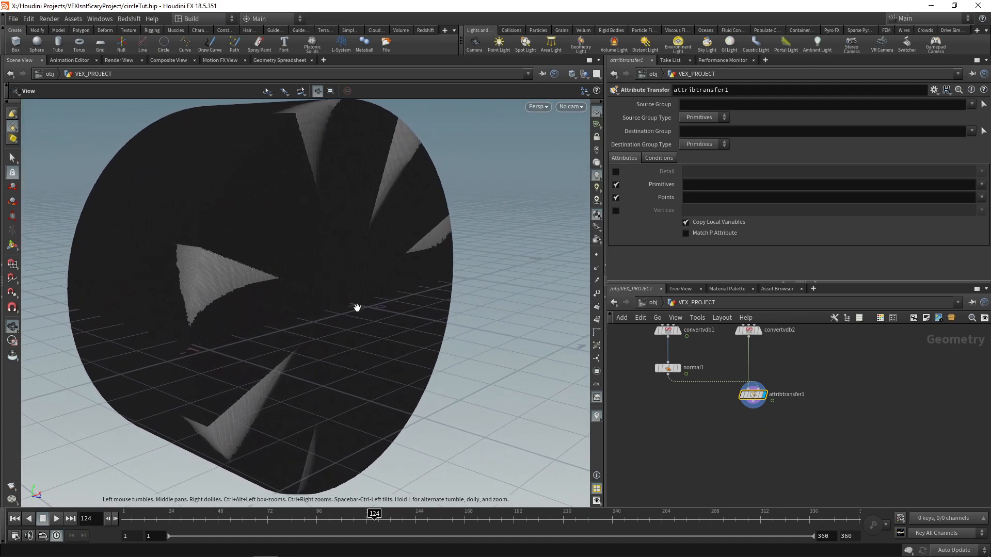
Step: Limit the Attribute Transfer to the point attribute N and turn off primitive attribute transfer
middle_click_drag(770, 370, 781, 397)
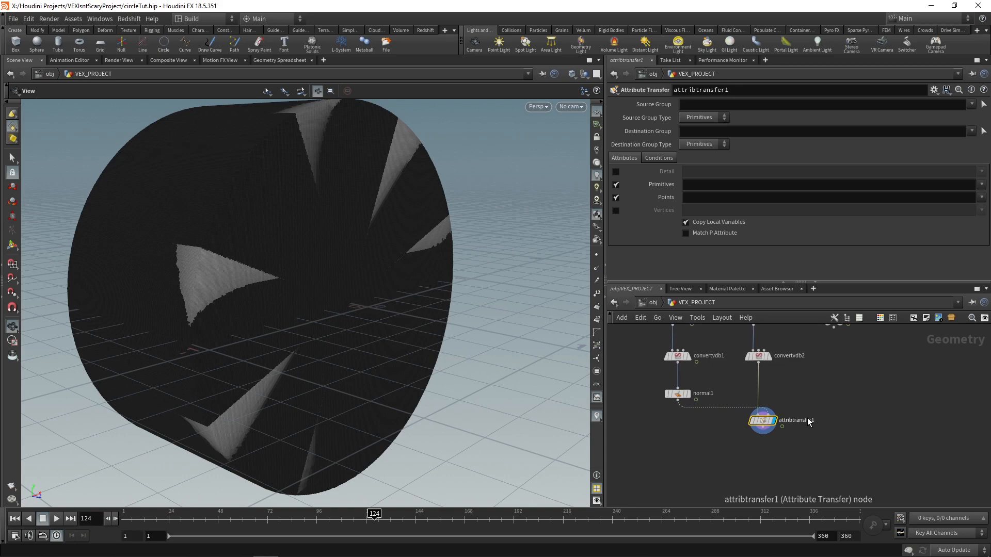
left_click(705, 198)
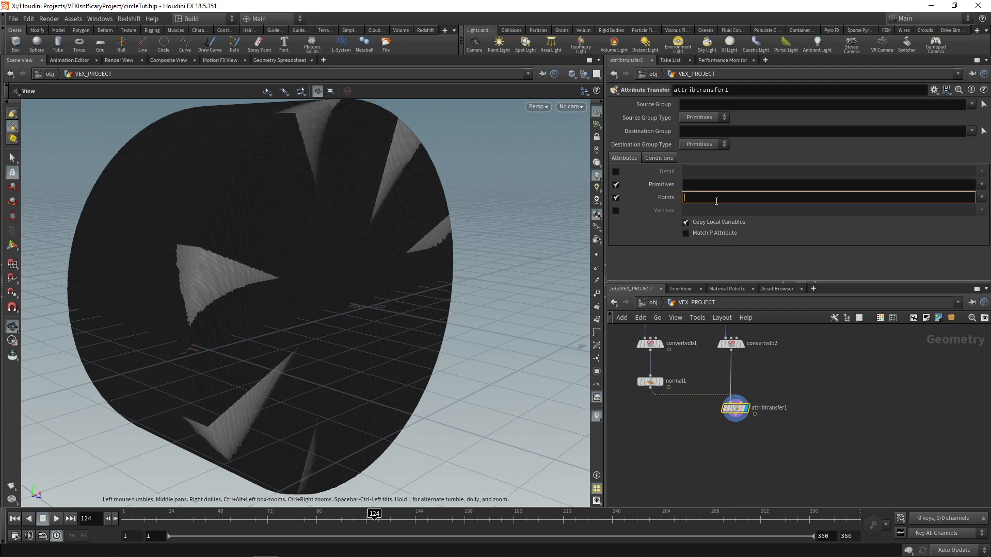
left_click(617, 184)
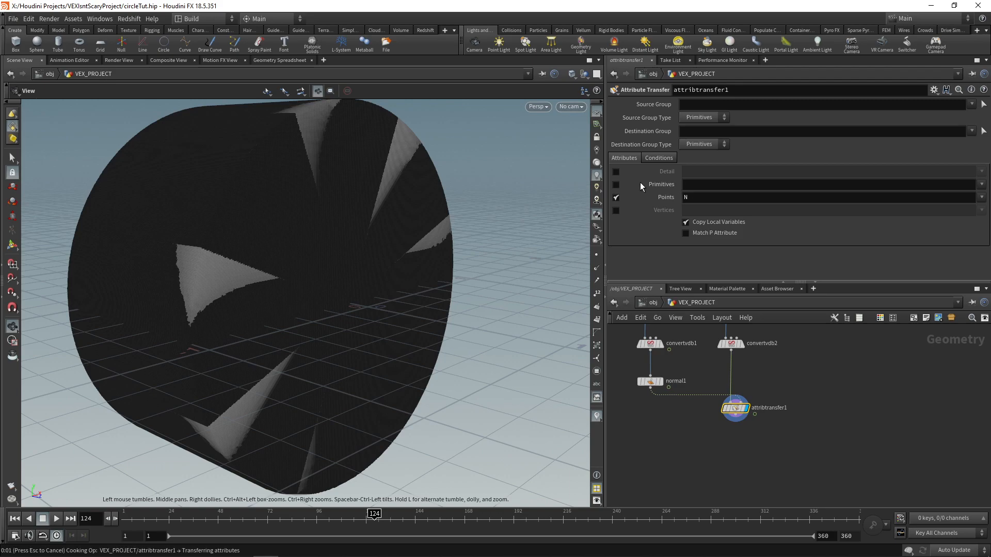
Step: Set the Attribute Transfer's Distance Threshold to 0.05
left_click(644, 158)
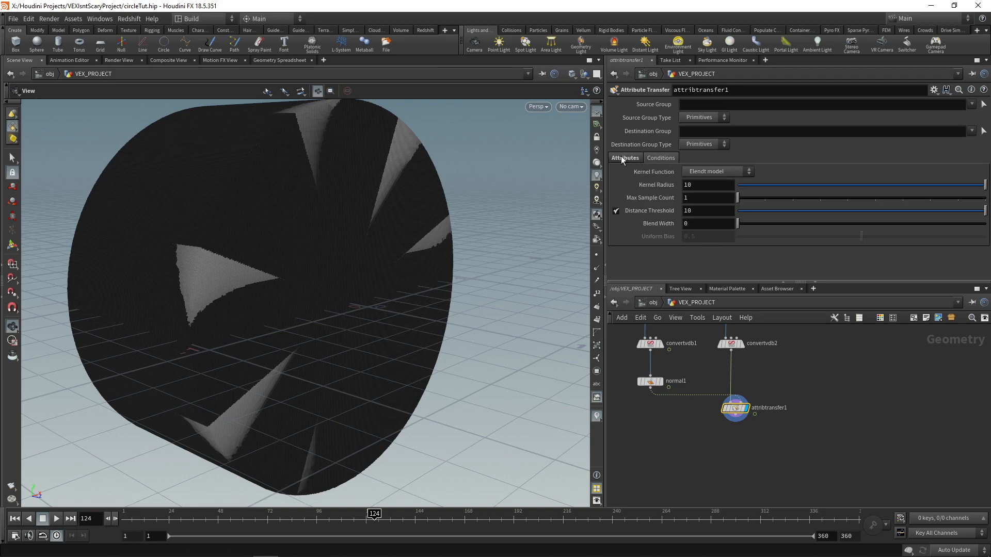
left_click_drag(703, 211, 677, 211)
type("0.1")
key("Return")
type("05")
key("Return")
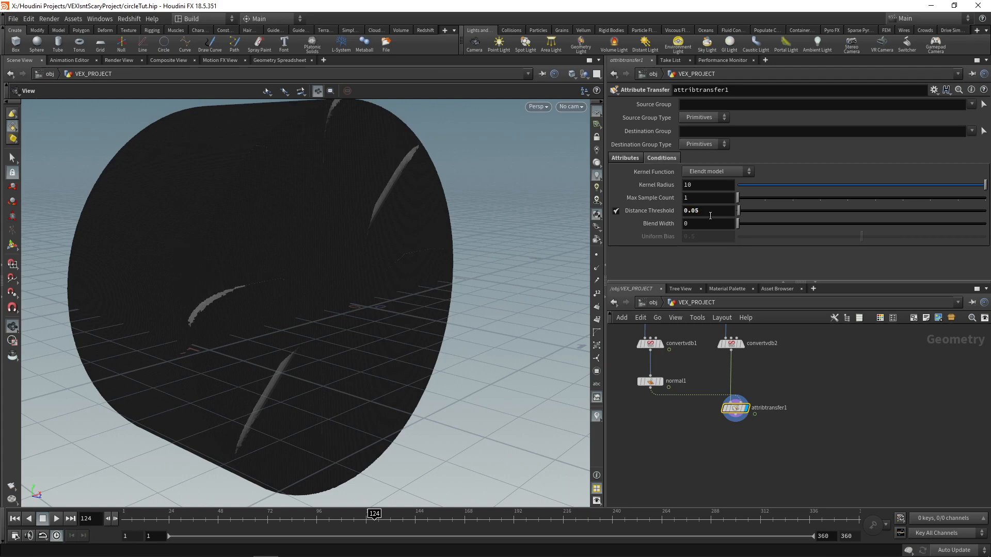
Step: Add an Attribute Wrangle node below the Attribute Transfer and display it
scroll(792, 458, "up", 2)
key("Tab")
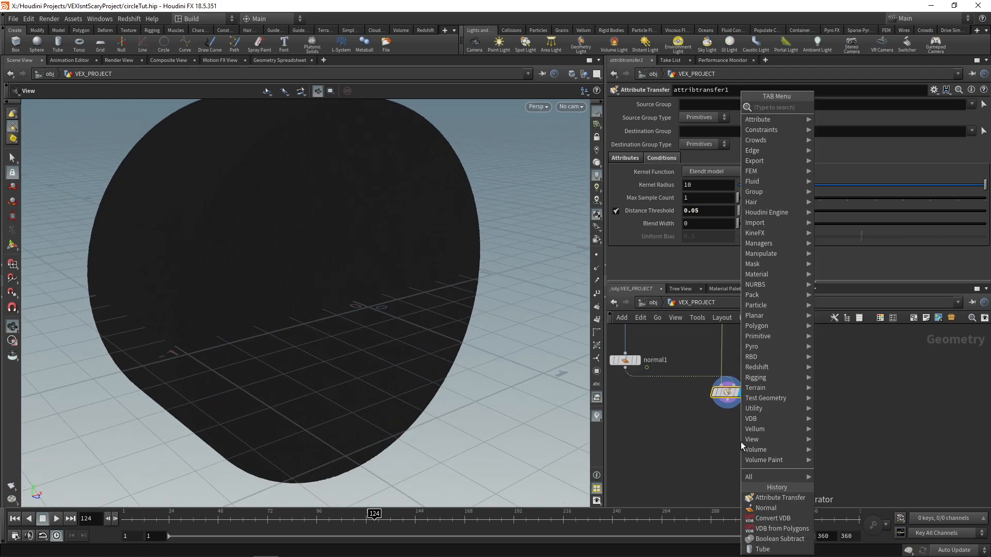
left_click(843, 126)
left_click(729, 437)
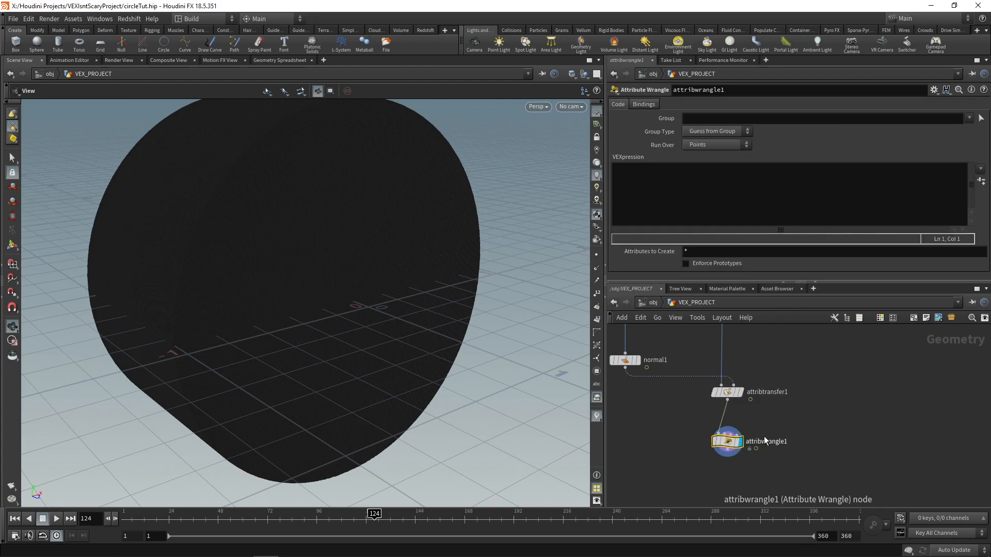
Step: Check the transferred normals on the tube with the point normals display briefly enabled
left_click_drag(355, 305, 390, 320)
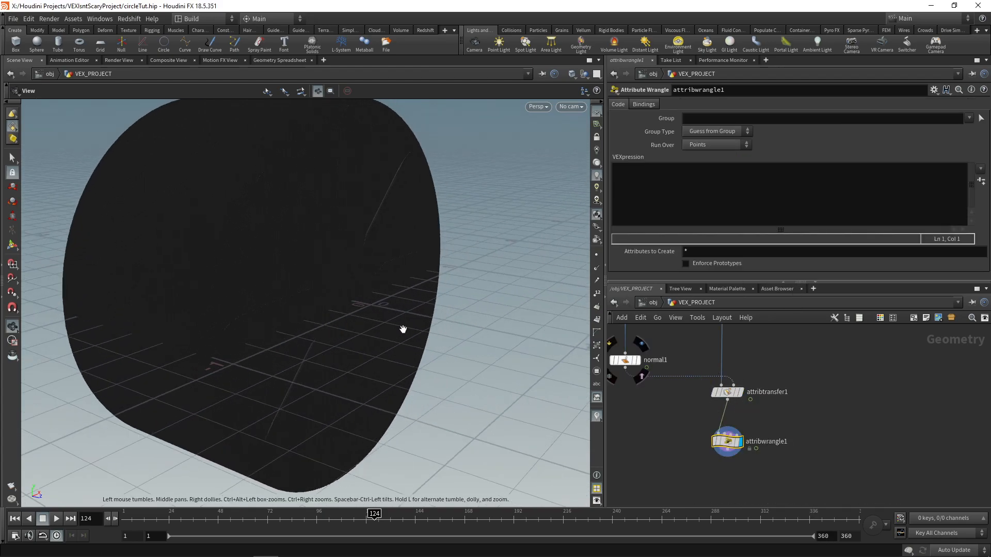
left_click(597, 268)
left_click_drag(372, 281, 456, 276)
key("space+h")
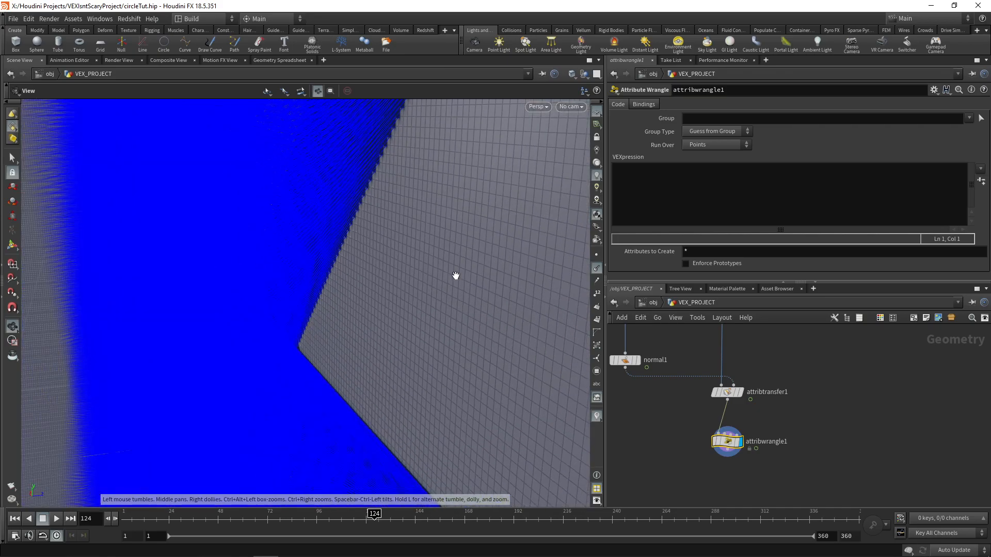
left_click(596, 269)
Step: Write the wrangle expression v@P += v@N * chf('mult'); to displace points along their normals
middle_click_drag(835, 428, 810, 396)
left_click(675, 197)
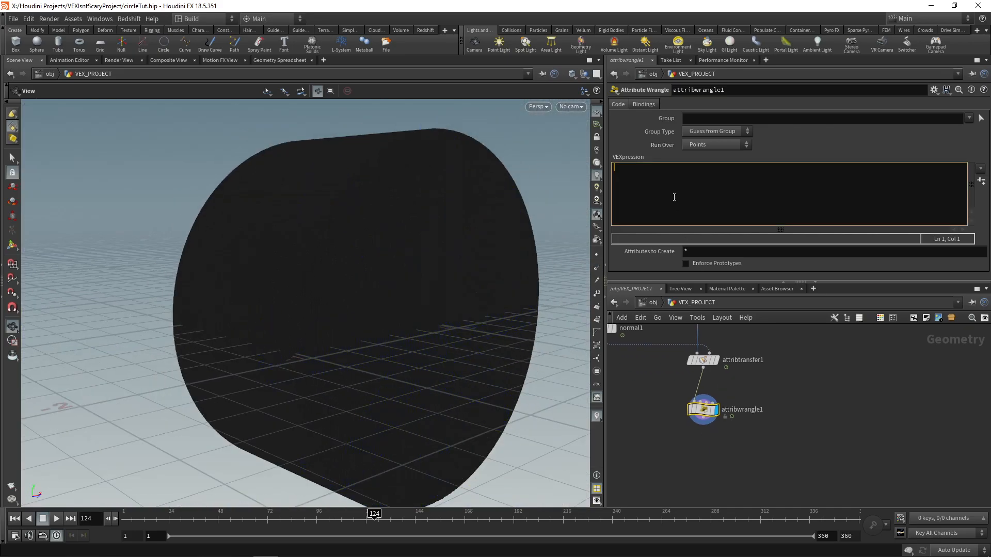
type("v@P += v@N * chf(")
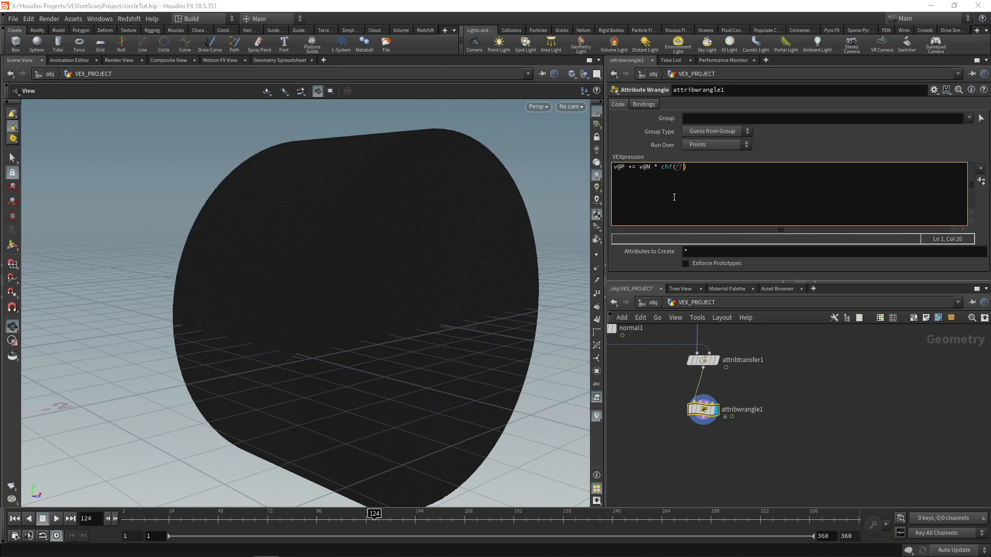
type(");")
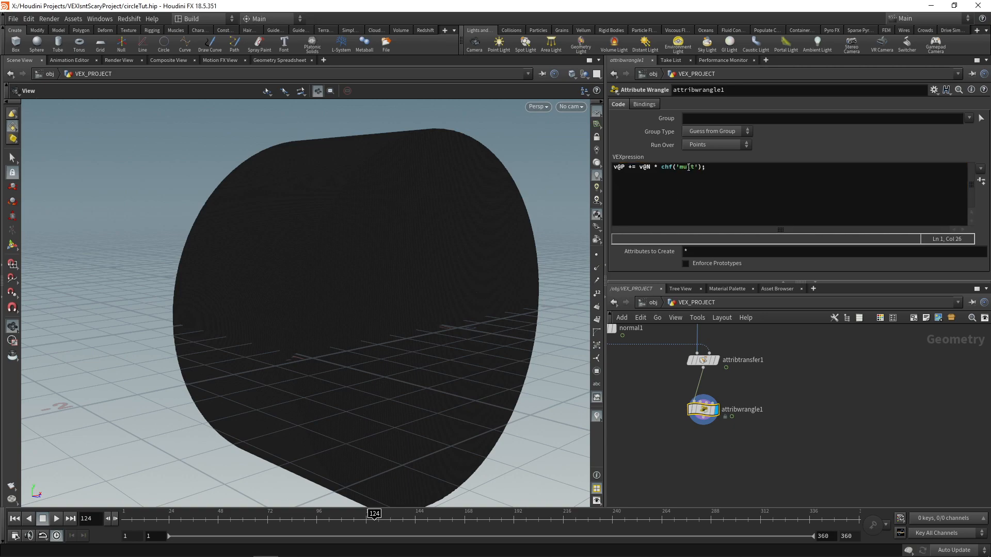
Step: Create the wrangle's Mult parameter from the code and set it to 0.05
left_click(981, 181)
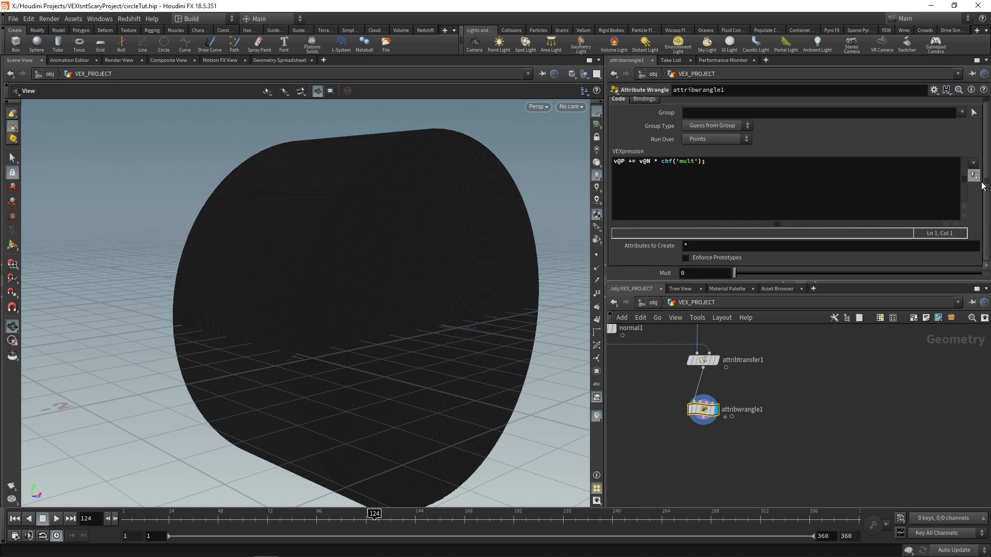
left_click(720, 273)
type("0.05")
key("Return")
Step: Add a Normal node below the Attribute Wrangle, display it and inspect the displaced tube
key("Tab")
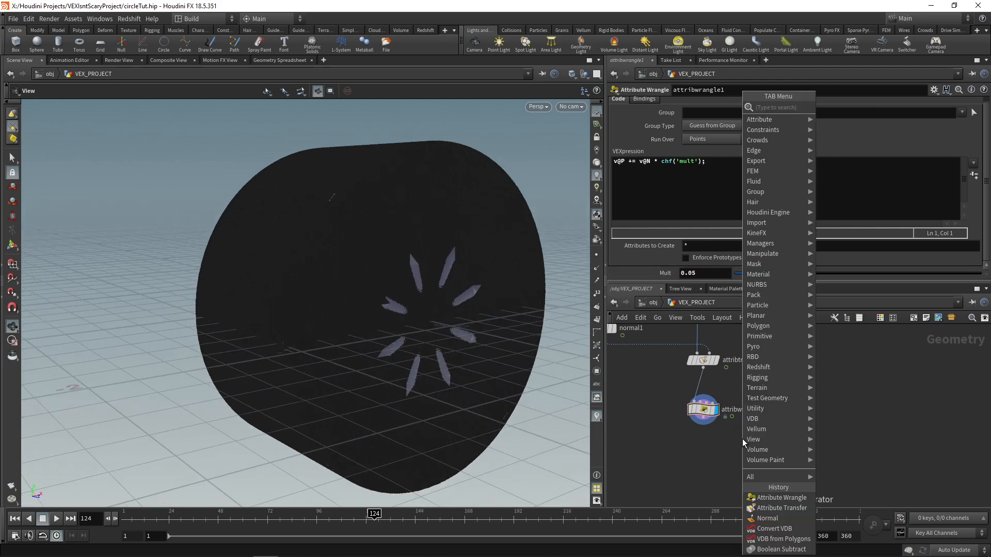
type("norm")
key("Return")
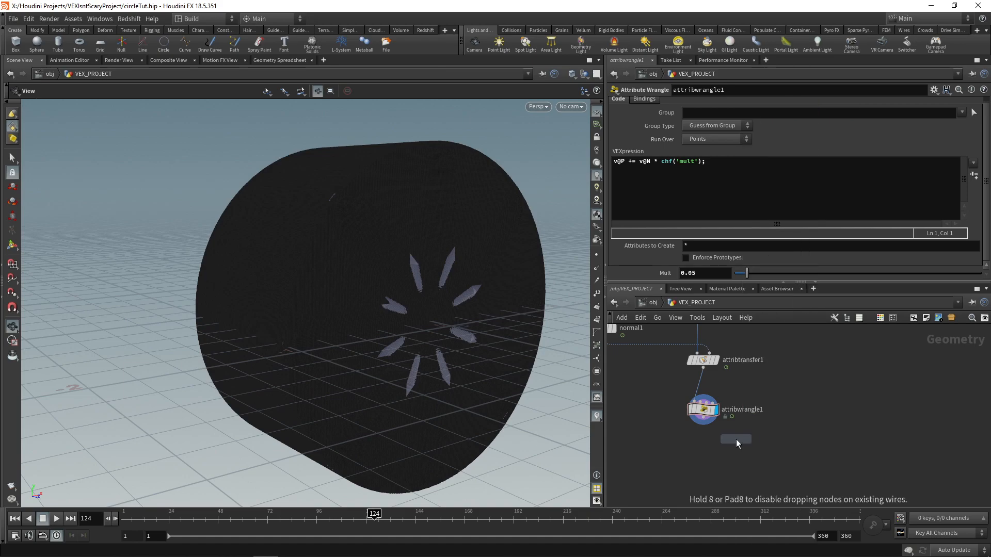
left_click(695, 457)
left_click(703, 417)
left_click(697, 450)
left_click(715, 459)
left_click(711, 458)
left_click_drag(519, 330, 431, 277)
right_click_drag(431, 277, 354, 228)
left_click_drag(282, 294, 412, 325)
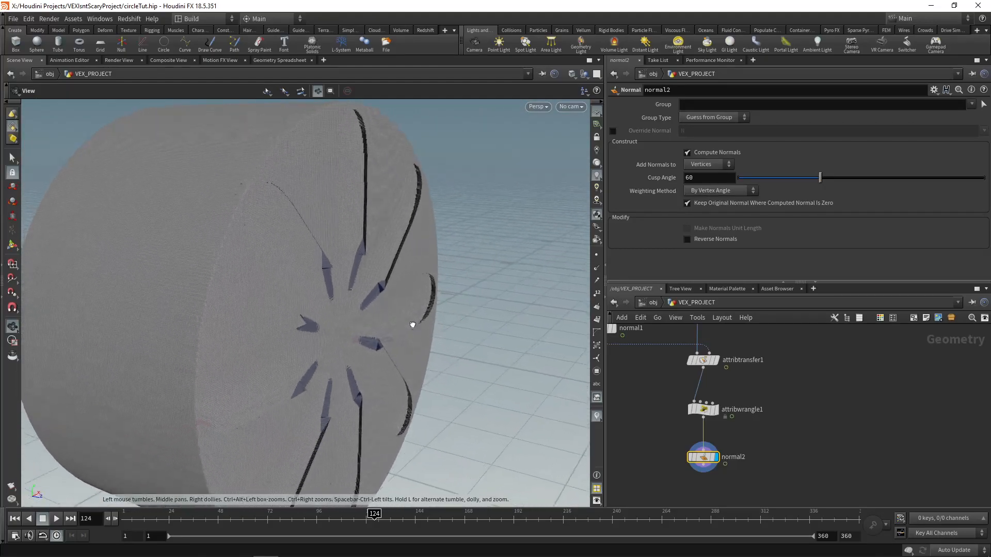
Step: Insert an Attribute Blur node between the Attribute Transfer and the Attribute Wrangle
key("Tab")
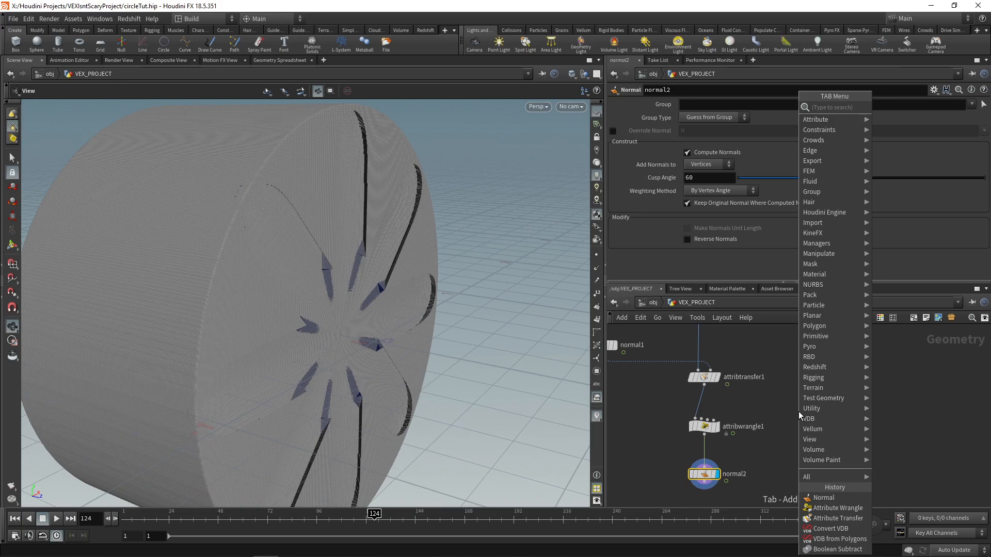
type("blur")
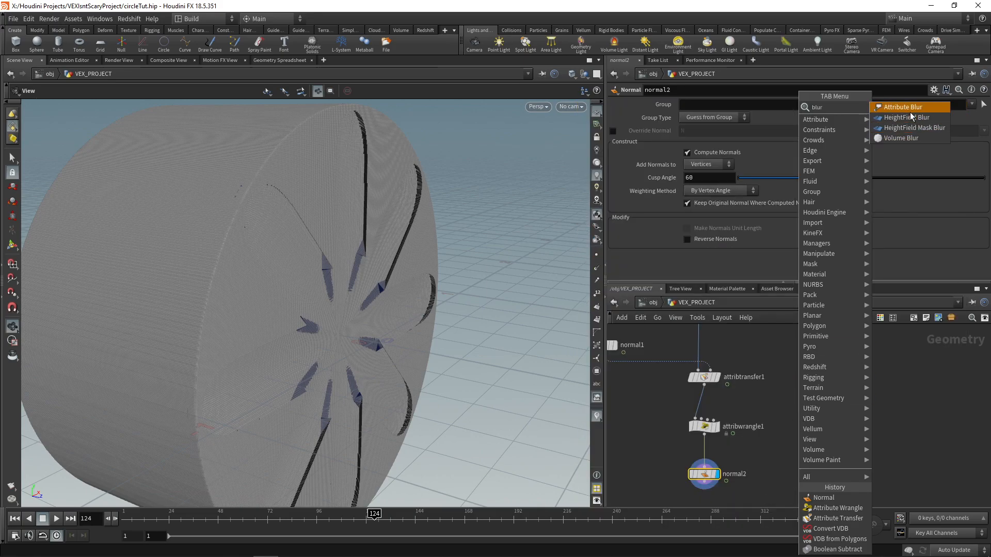
left_click(910, 110)
left_click(702, 404)
Step: Set the Attribute Blur to blur N and turn off Pin Border Points
type("N")
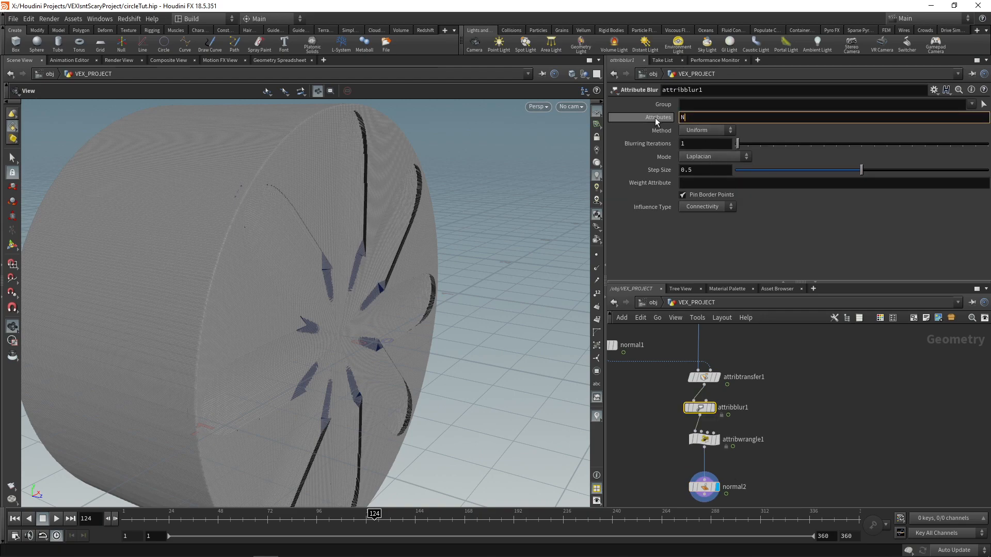
key("Return")
left_click(682, 196)
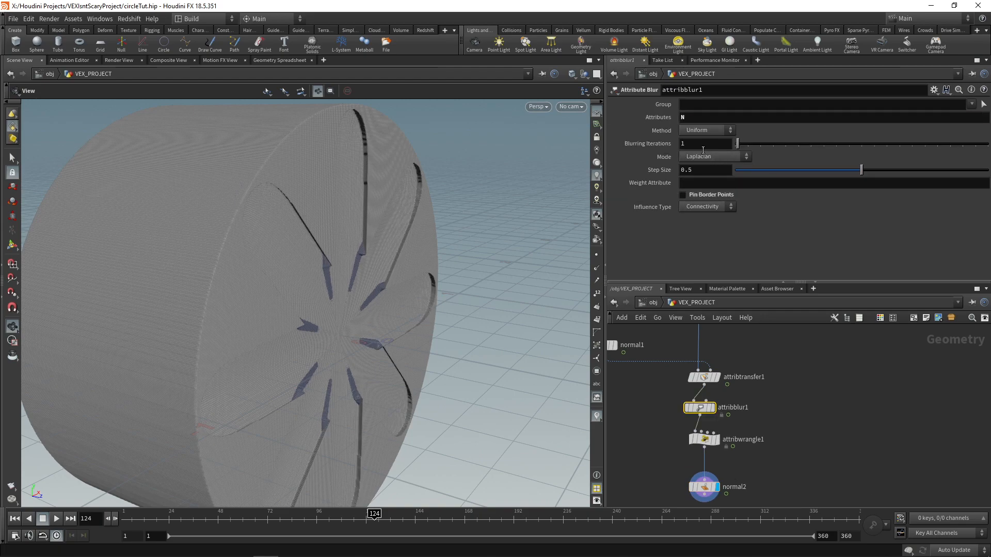
Step: Set the Attribute Blur's Blurring Iterations to 30 and inspect the smoothed grooves
type("30")
key("Return")
left_click_drag(392, 258, 280, 261)
scroll(328, 284, "up", 8)
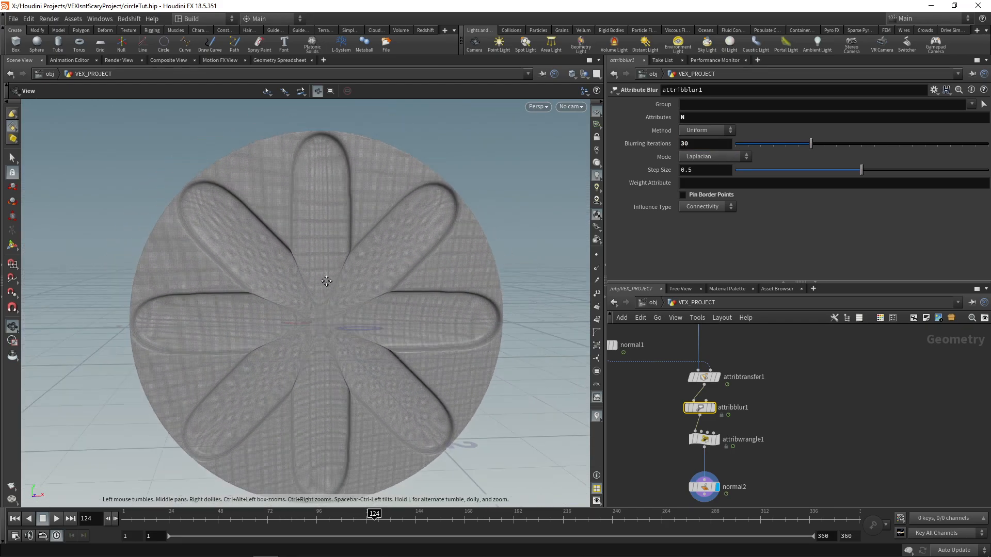
mouse_move(310, 214)
left_mouse_down()
mouse_move(399, 223)
mouse_move(317, 219)
left_mouse_up()
scroll(366, 272, "down", 5)
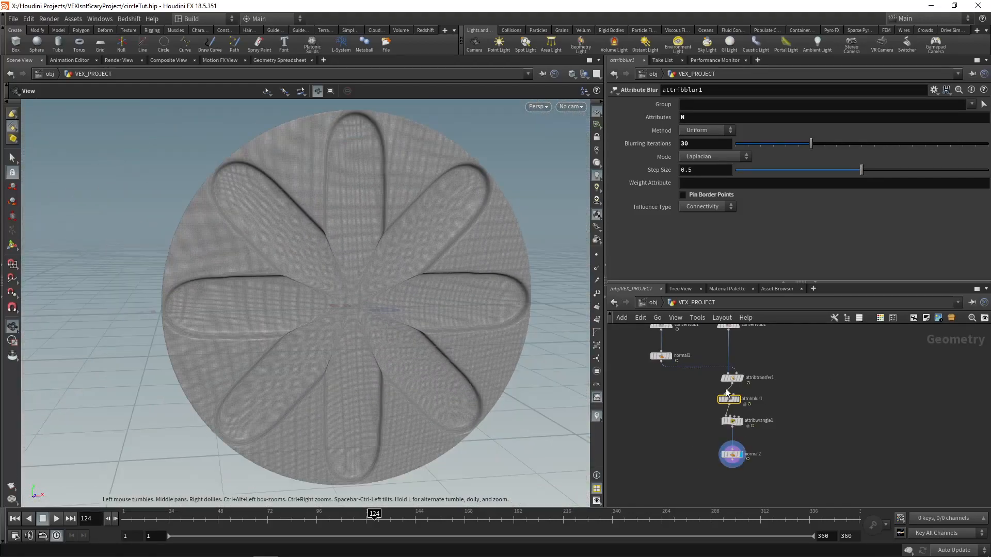
mouse_move(403, 303)
left_mouse_down()
mouse_move(429, 303)
mouse_move(420, 300)
left_mouse_up()
scroll(457, 337, "up", 2)
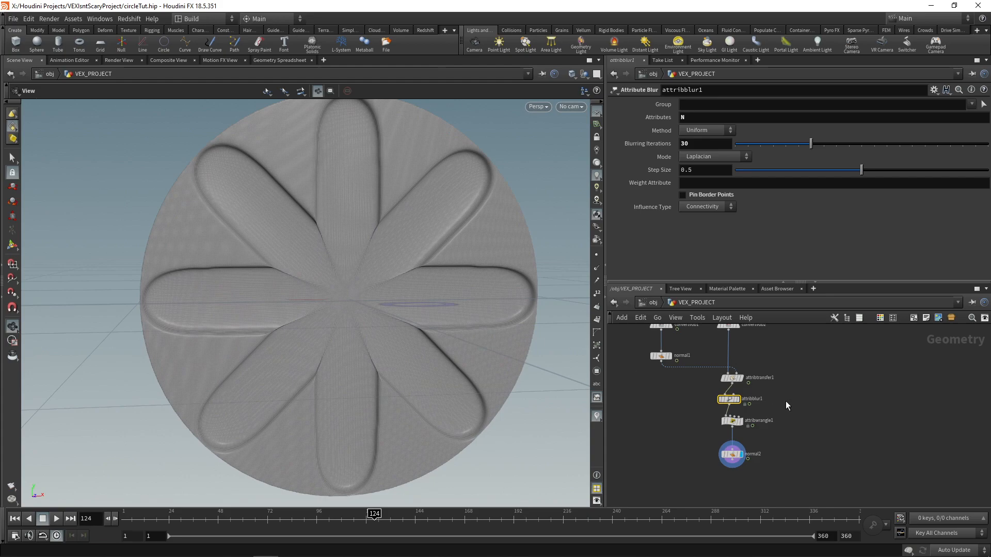
Step: Try fewer lines in the circle_setup wrangle, ending with Lines set to 3
middle_click_drag(805, 377, 792, 450)
scroll(791, 449, "down", 2)
middle_click_drag(843, 332, 831, 392)
scroll(737, 373, "up", 4)
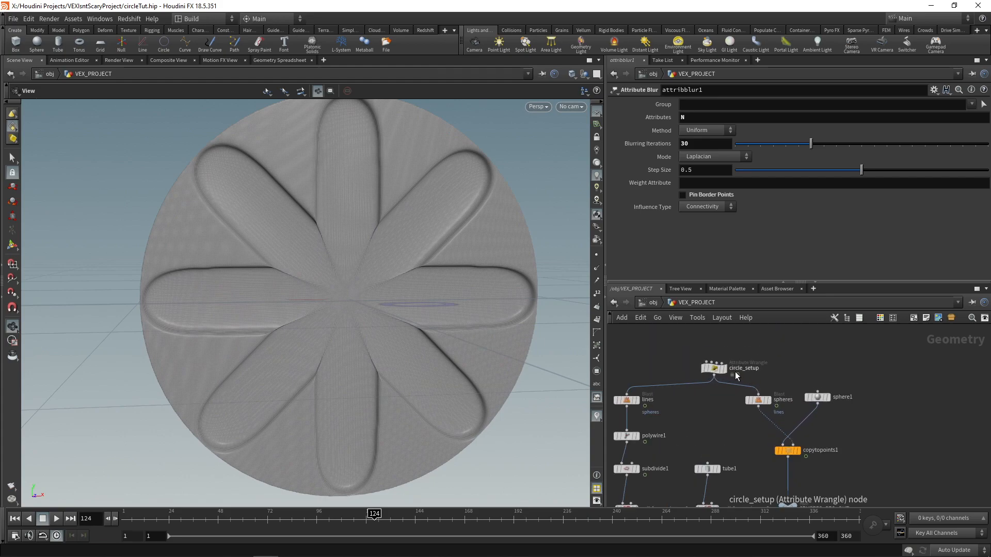
left_click(710, 369)
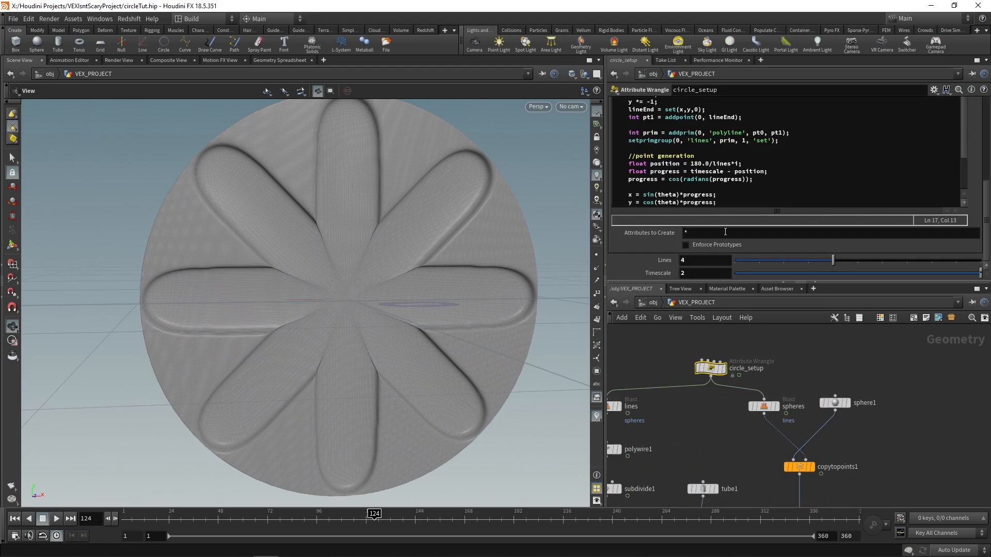
left_click(744, 262)
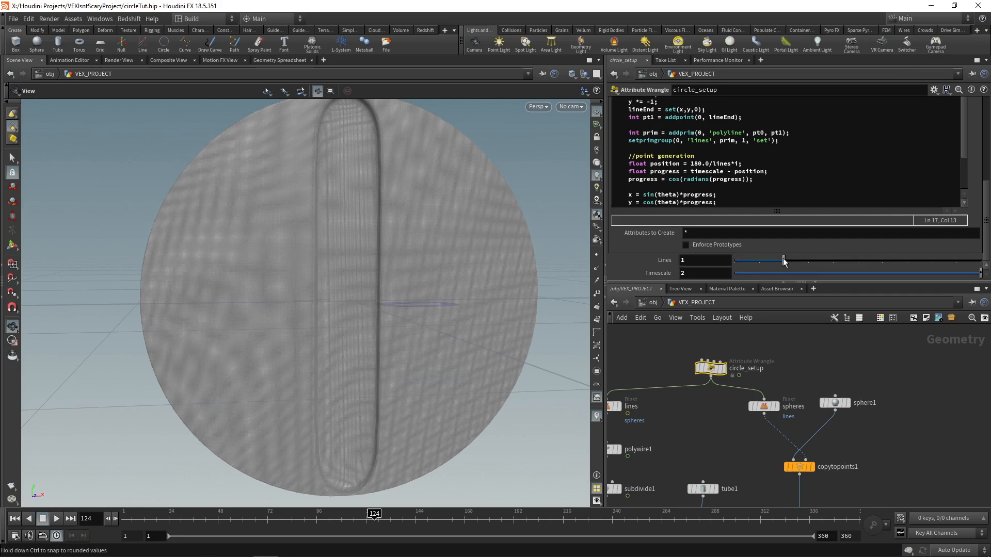
left_click_drag(808, 260, 800, 265)
left_click_drag(370, 293, 330, 296)
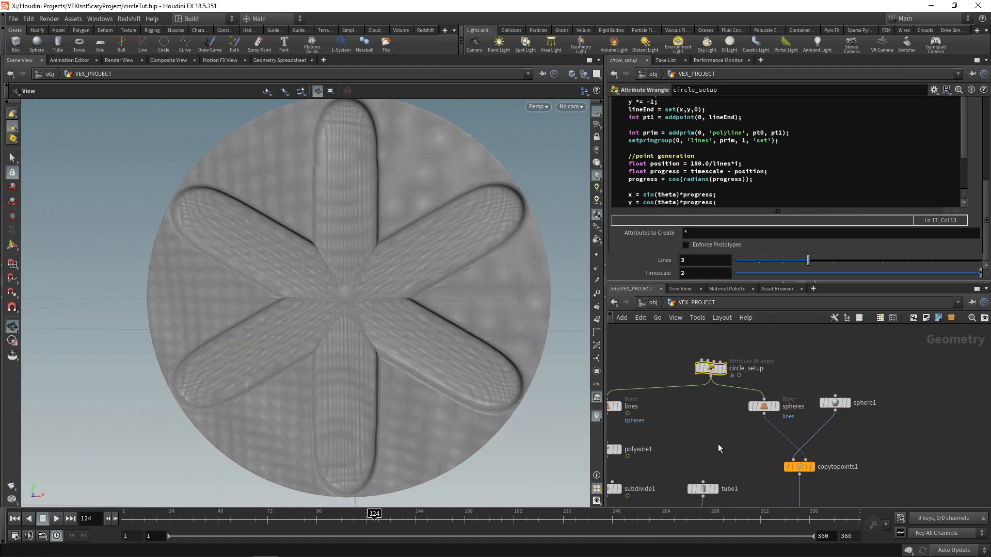
Step: Set the Attribute Blur's Blurring Iterations to 49 and Step Size to 0.514, and inspect the grooves
scroll(717, 444, "down", 6)
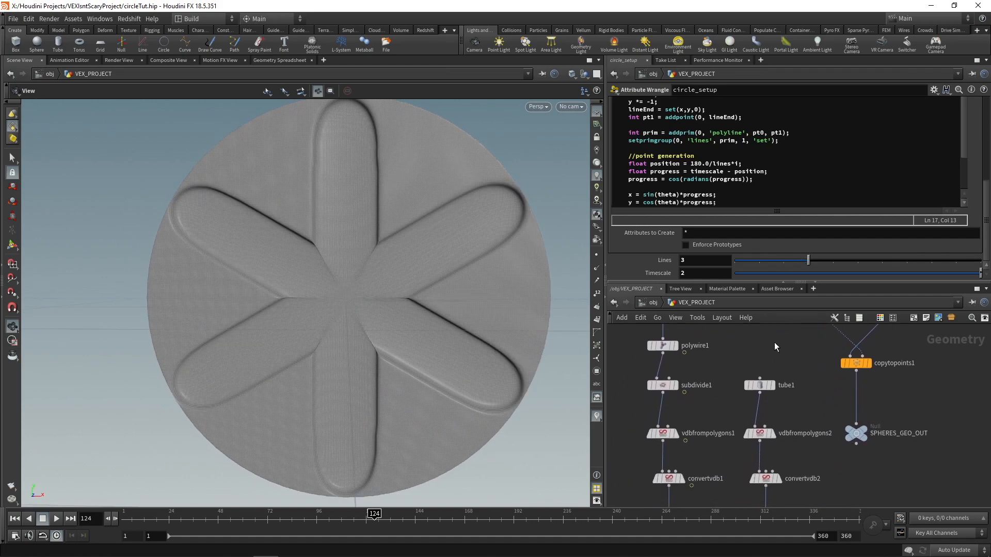
scroll(763, 411, "down", 2)
left_click(740, 399)
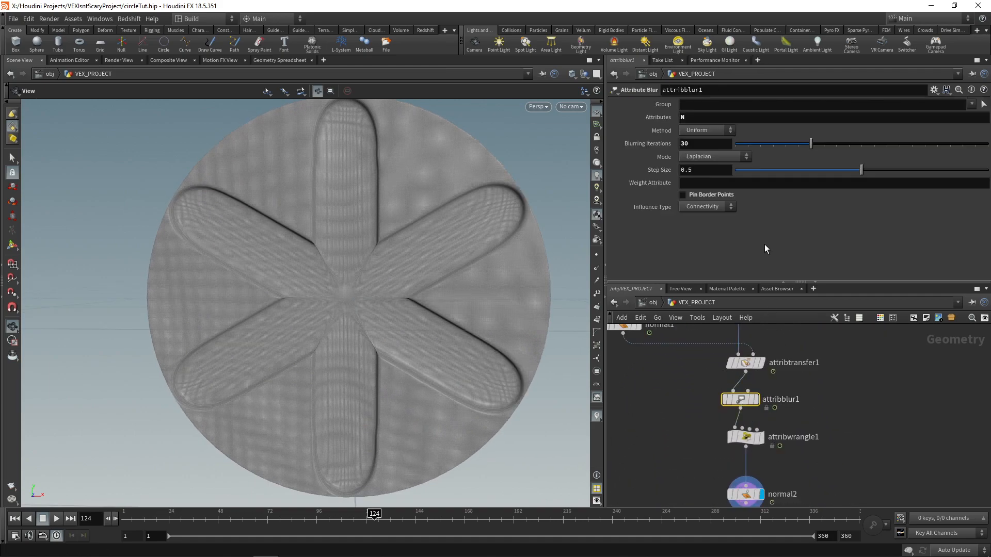
left_click_drag(843, 145, 882, 145)
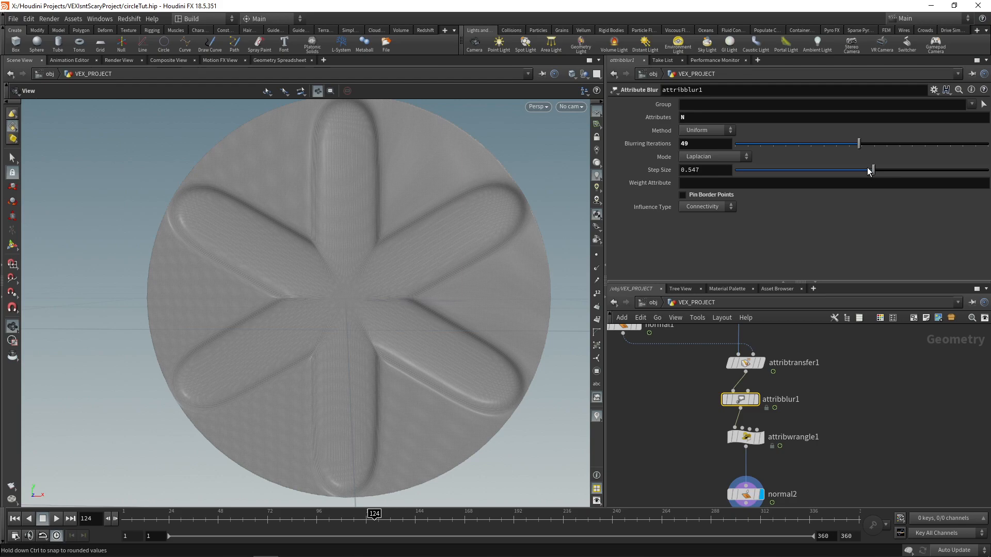
left_click_drag(866, 172, 865, 170)
left_click_drag(267, 257, 385, 270)
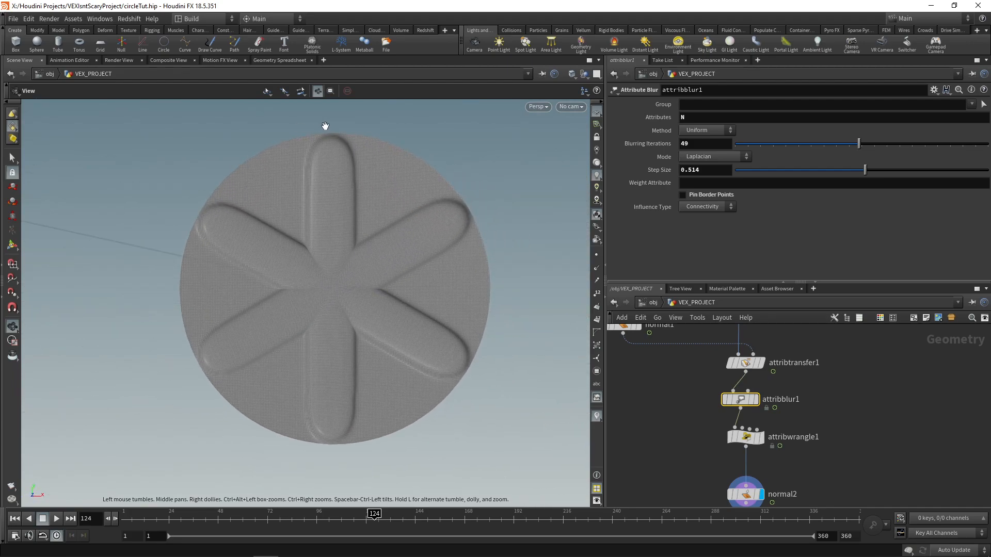
Step: Set the tube's Radius Scale to 1.2 and inspect the grooved tube from several sides
middle_click_drag(819, 352, 819, 403)
scroll(785, 339, "down", 1)
middle_click_drag(785, 339, 786, 405)
middle_click_drag(793, 373, 790, 433)
middle_click_drag(782, 368, 781, 392)
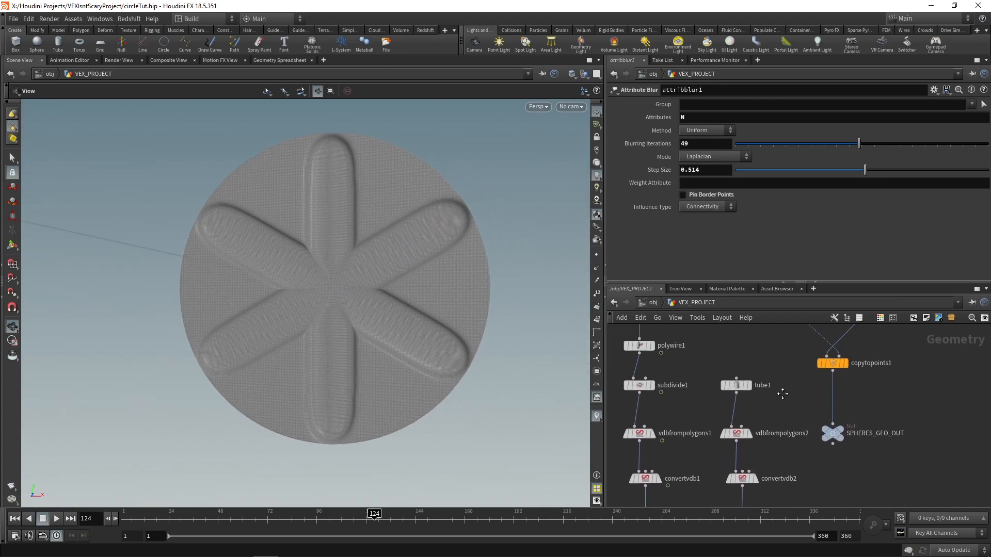
scroll(759, 374, "up", 1)
left_click(733, 385)
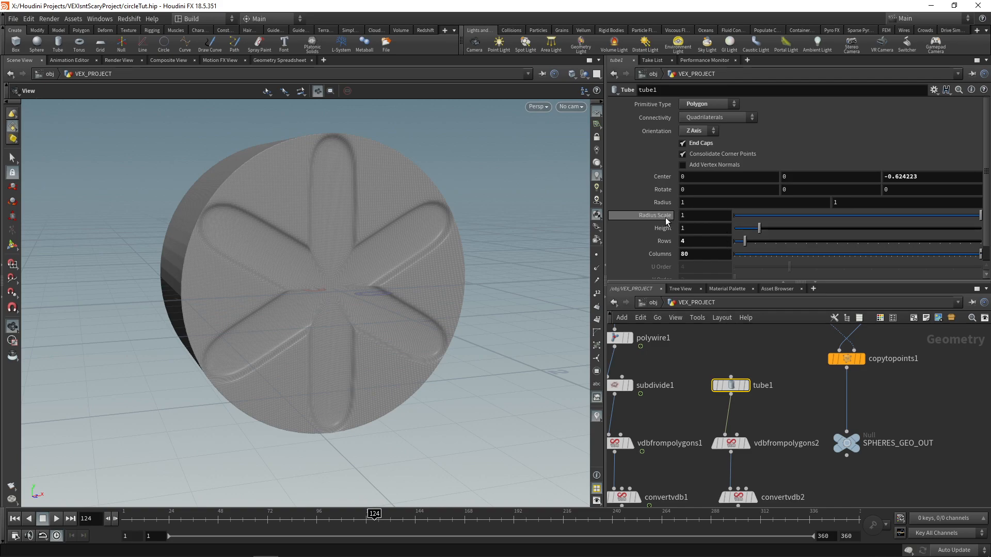
left_click_drag(694, 217, 673, 218)
type("1.2")
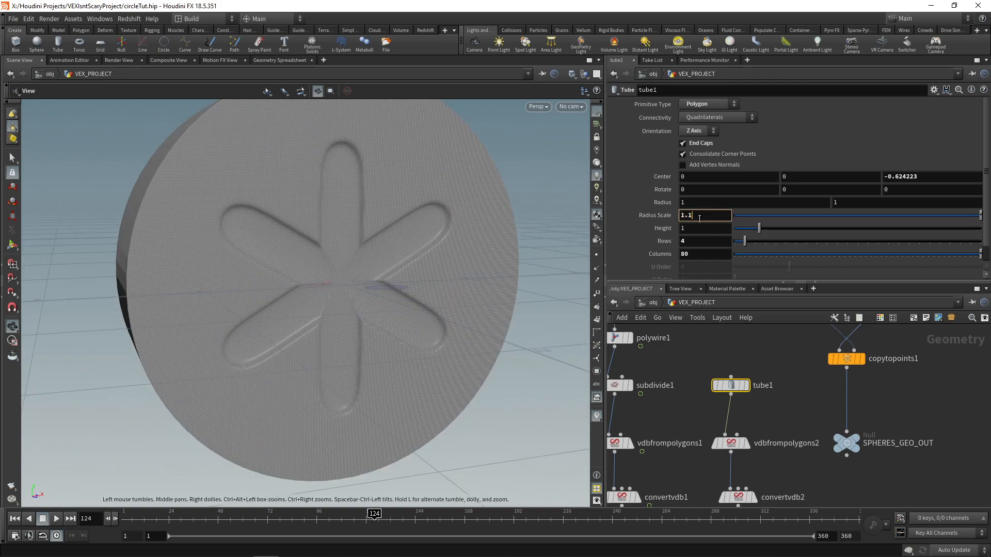
left_click_drag(176, 227, 280, 229)
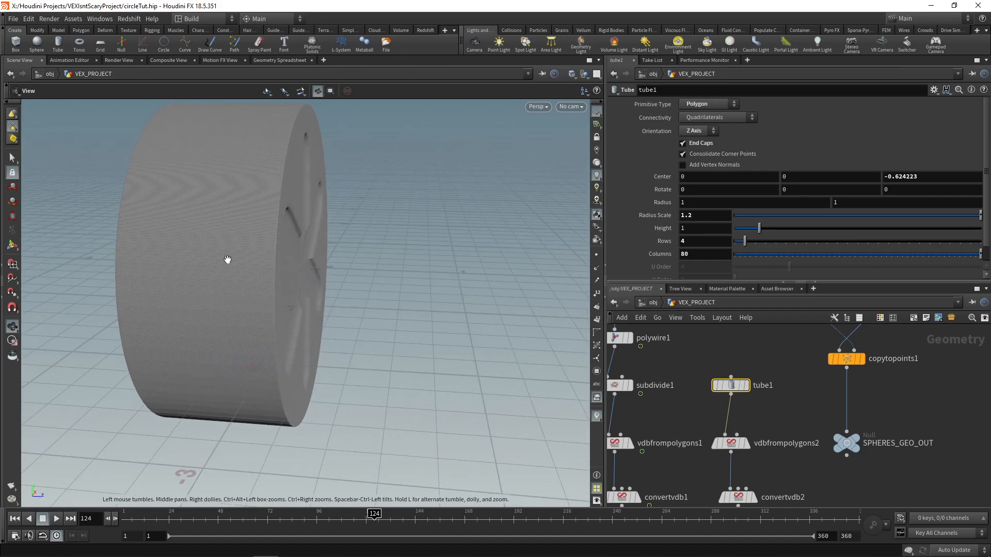
left_click_drag(557, 243, 556, 228)
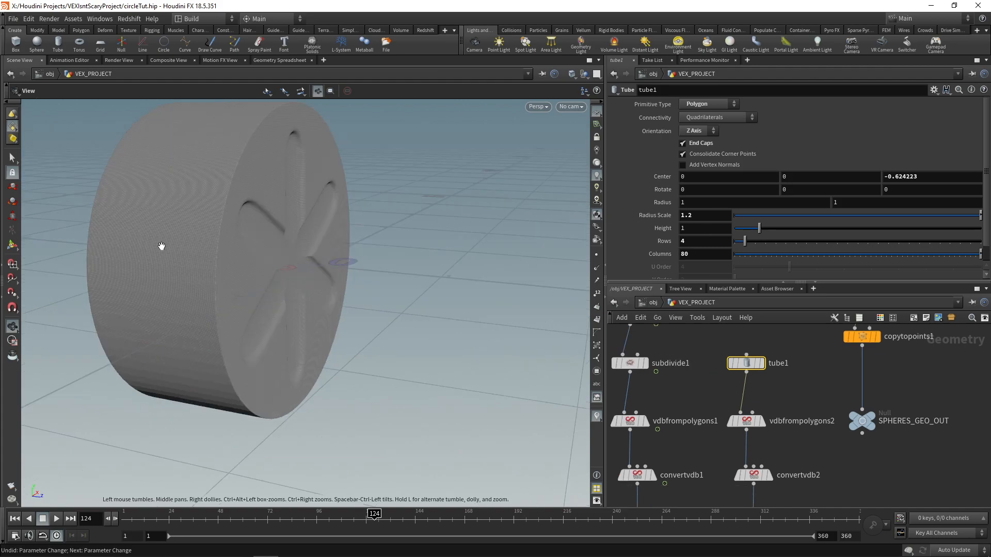
Step: Set the tube's Height to 0.4 and move it along Z to about -0.336, against the thickened lines
left_click_drag(161, 246, 316, 334)
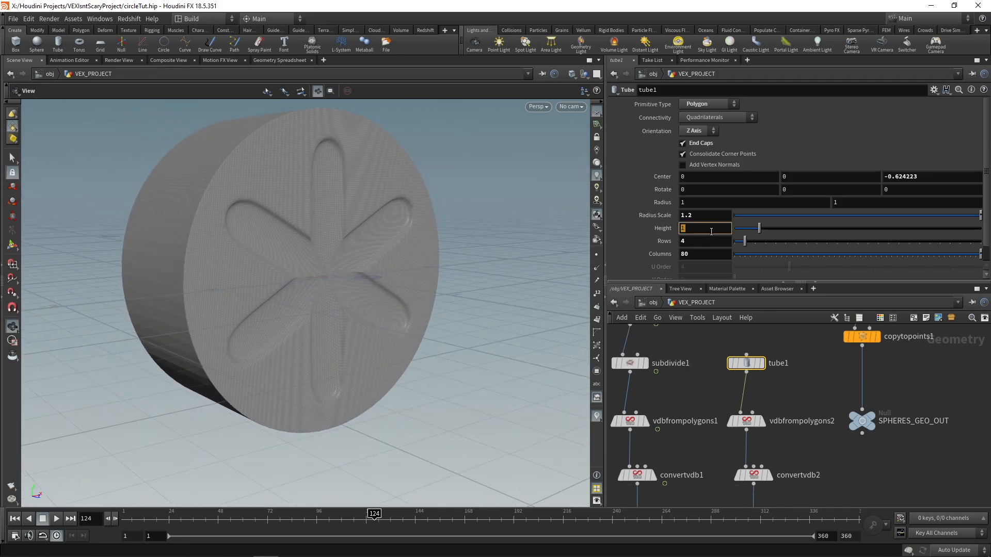
middle_click_drag(711, 250, 720, 251)
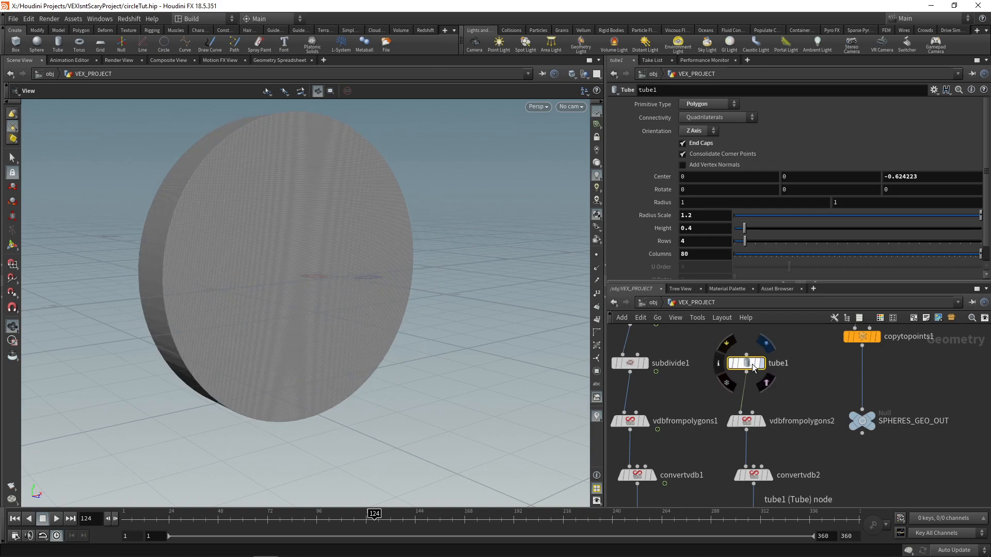
middle_click_drag(670, 374, 689, 364)
scroll(689, 364, "down", 2)
left_click(671, 359)
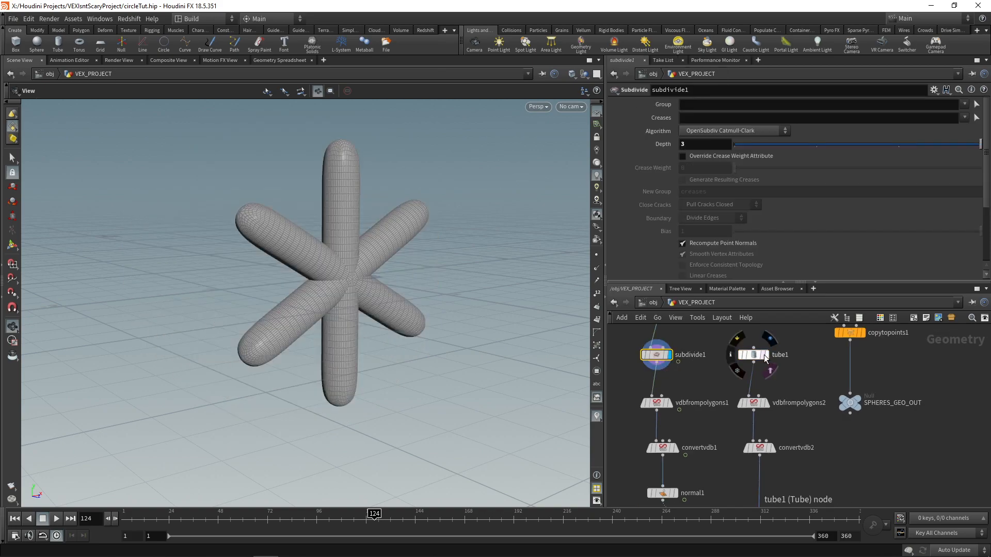
left_click(764, 355)
left_click_drag(381, 266, 466, 265)
left_click(13, 187)
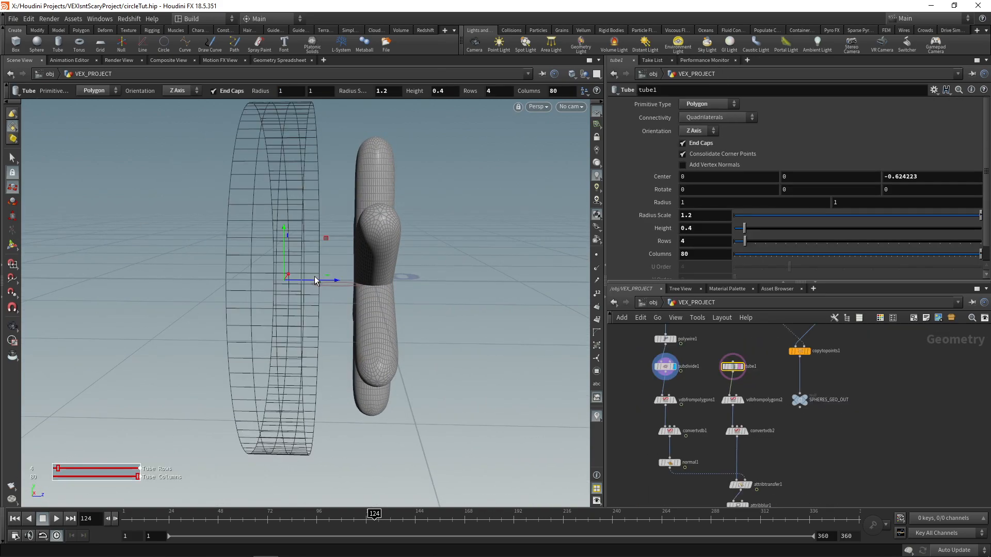
left_click_drag(311, 280, 364, 280)
key("Escape")
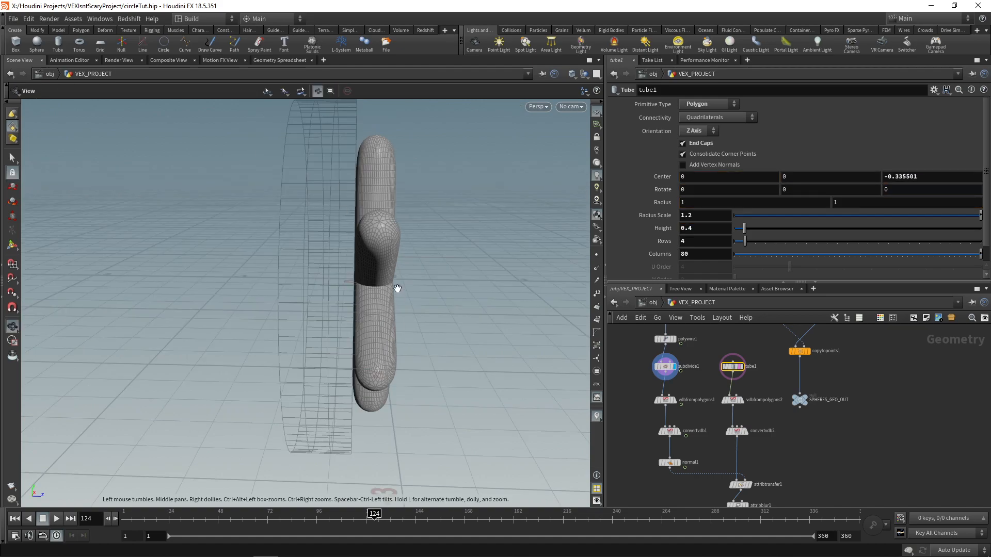
mouse_move(366, 300)
left_mouse_down()
mouse_move(355, 310)
mouse_move(387, 328)
mouse_move(364, 306)
left_mouse_up()
scroll(742, 382, "up", 2)
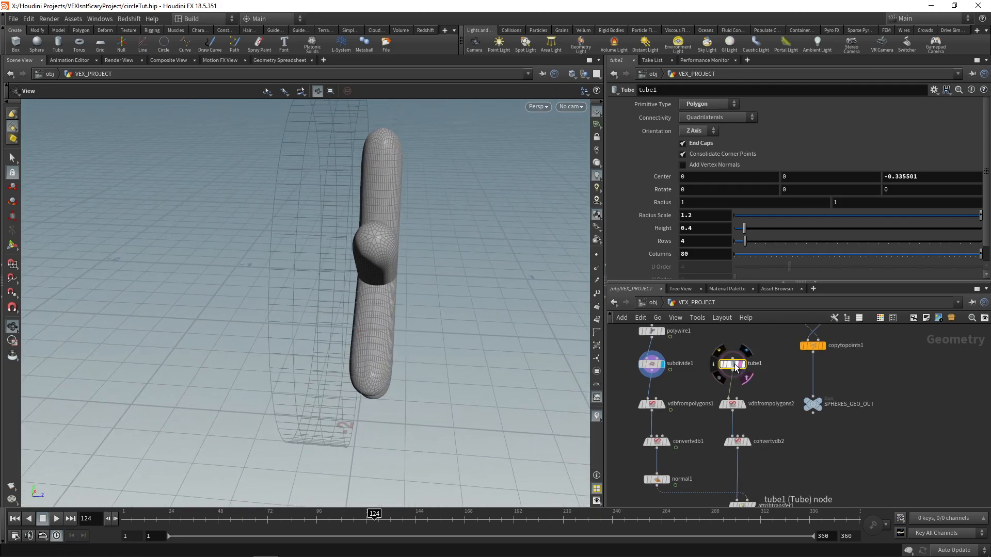
left_click(739, 368)
Step: Display the final Normal node's output and inspect the grooves on the thinner disc
middle_click_drag(774, 444, 739, 261)
scroll(729, 382, "up", 2)
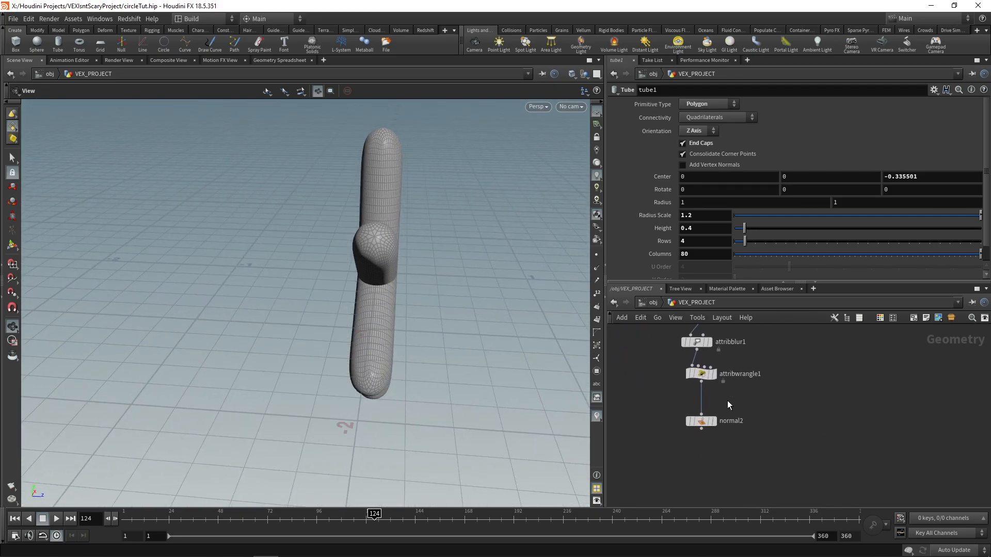
left_click(699, 423)
left_click_drag(414, 299, 363, 276)
scroll(363, 276, "up", 1)
Step: Add a Null below the final Normal node and name it BASE_GEO_OUT
middle_click_drag(723, 476, 735, 430)
scroll(735, 429, "down", 2)
key("Tab")
type("null")
key("Return")
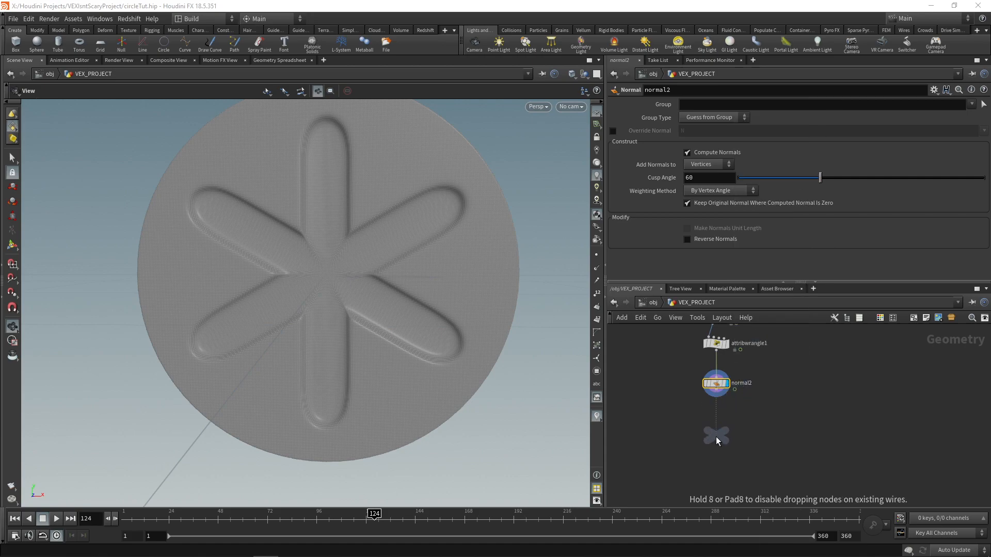
left_click(734, 443)
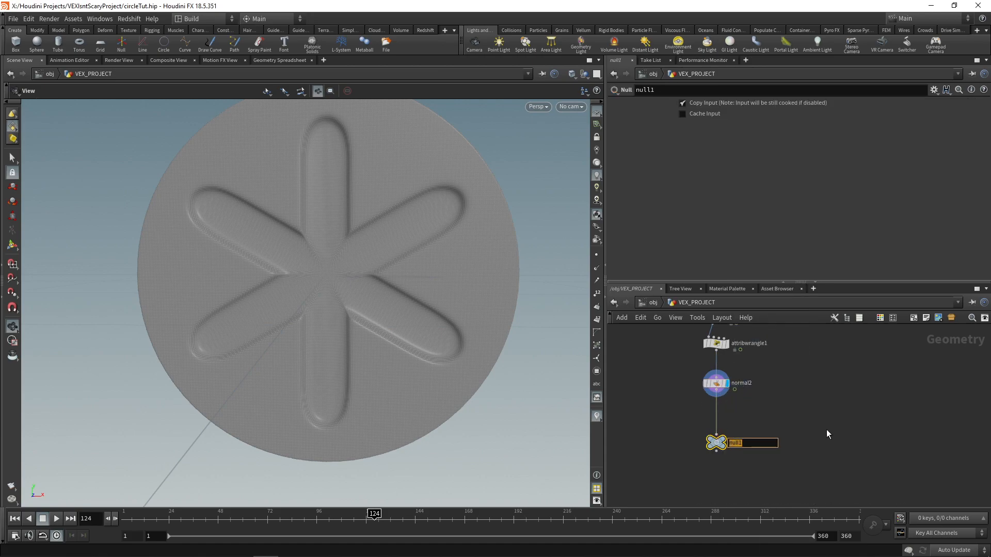
type("BASE_GEO_OUT")
key("Return")
mouse_move(330, 232)
left_mouse_down()
mouse_move(420, 233)
mouse_move(320, 222)
mouse_move(322, 230)
left_mouse_up()
scroll(749, 447, "down", 5)
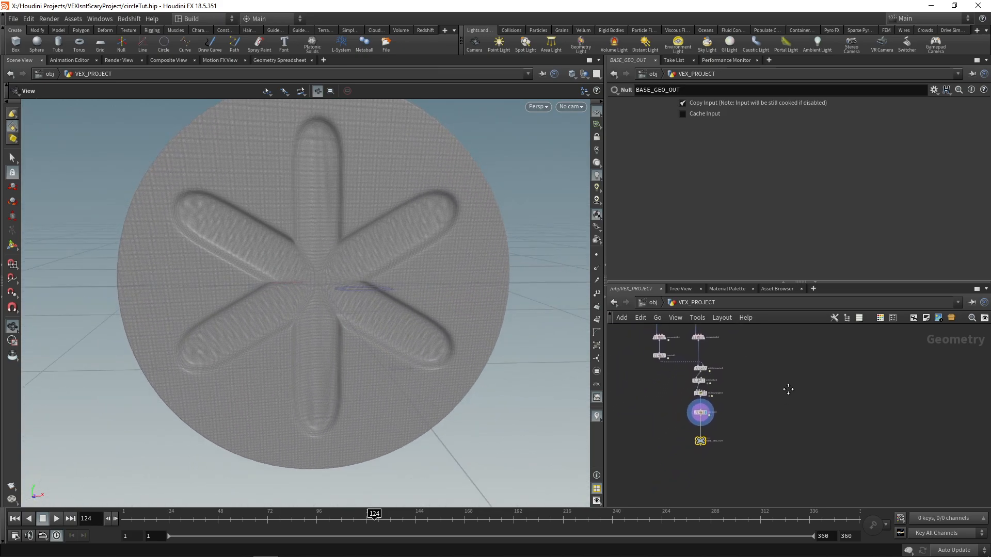
Step: Go up to the object level and create a Geometry object named BASE beside VEX_PROJECT
scroll(806, 392, "up", 4)
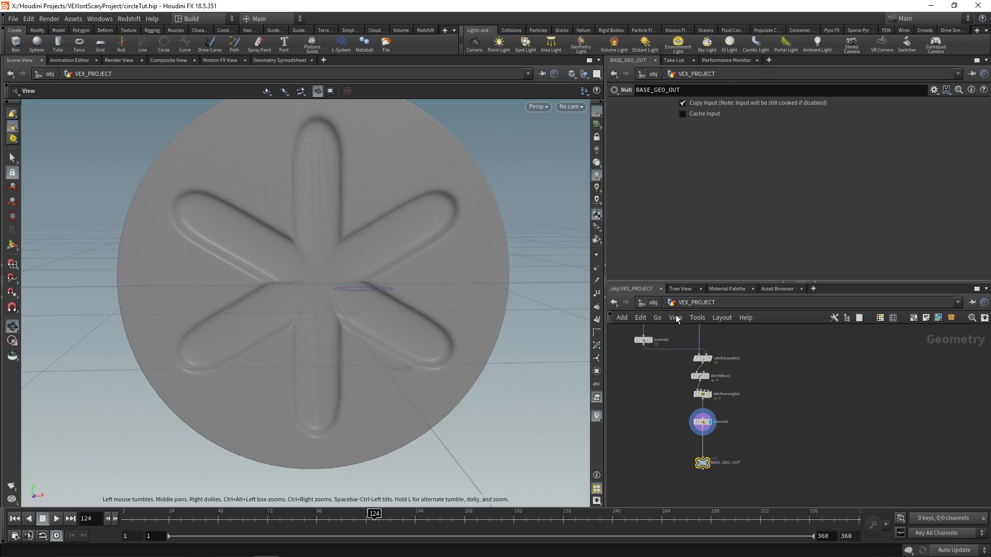
left_click(653, 303)
middle_click_drag(820, 424, 768, 400)
left_click(830, 424)
scroll(734, 410, "down", 1)
left_click(682, 401)
key("Tab")
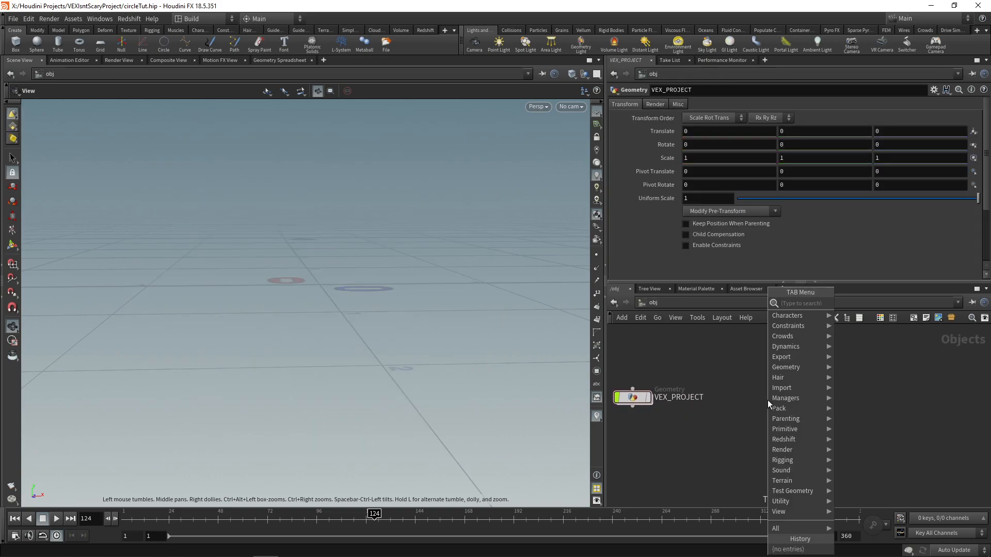
type("geo")
key("Return")
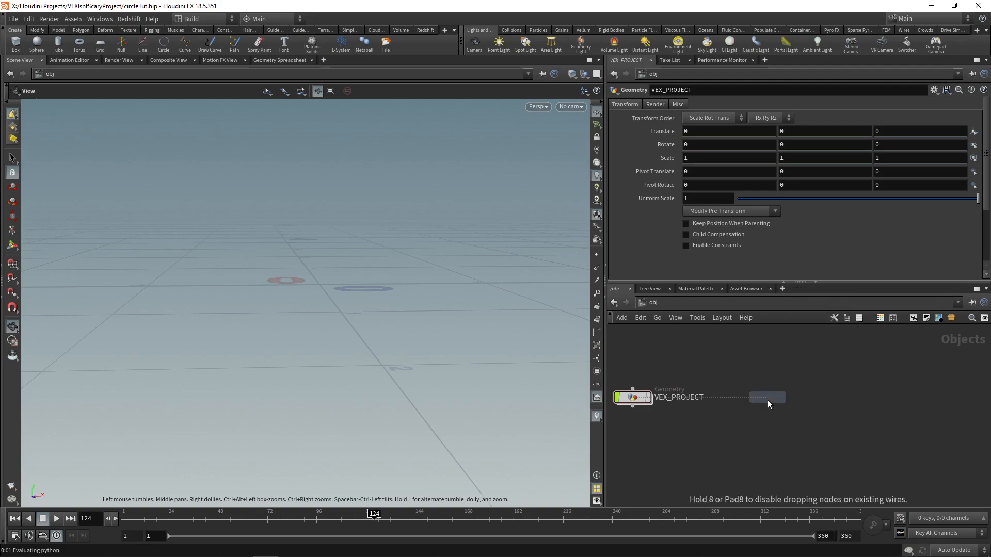
left_click(767, 400)
double_click(802, 398)
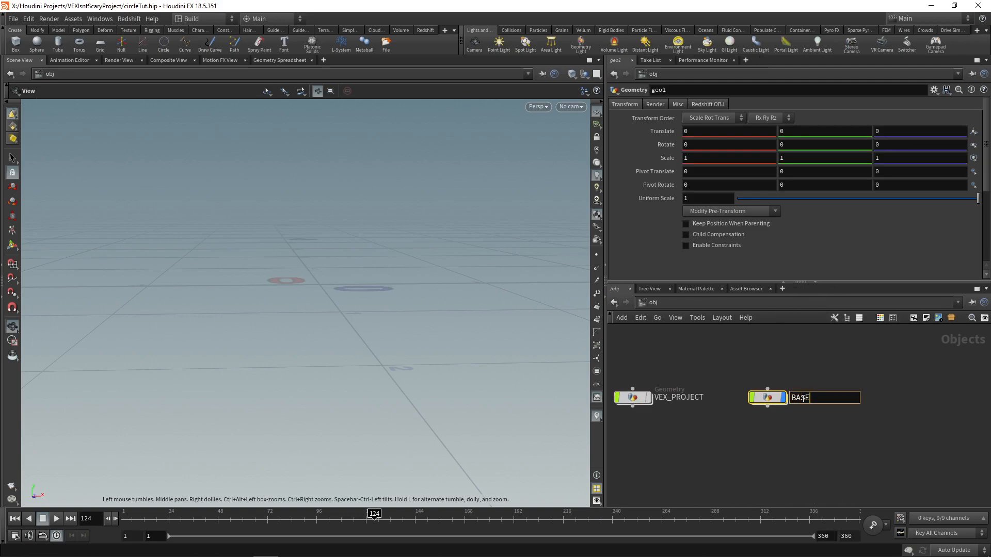
type("BASE")
key("Return")
Step: Duplicate the BASE object and rename the copy SPHERES
left_click_drag(771, 401, 870, 397, "alt")
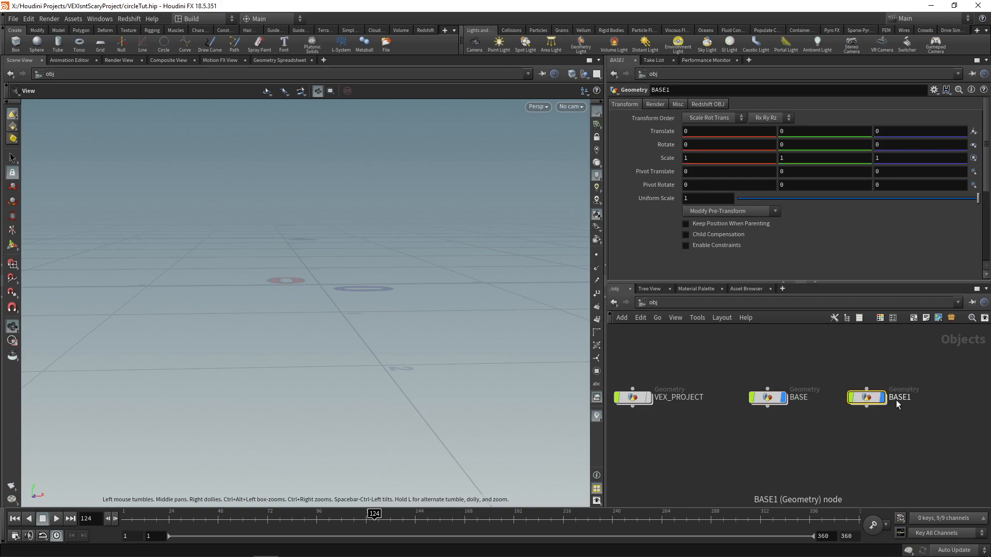
double_click(898, 398)
type("SPHERES")
key("Return")
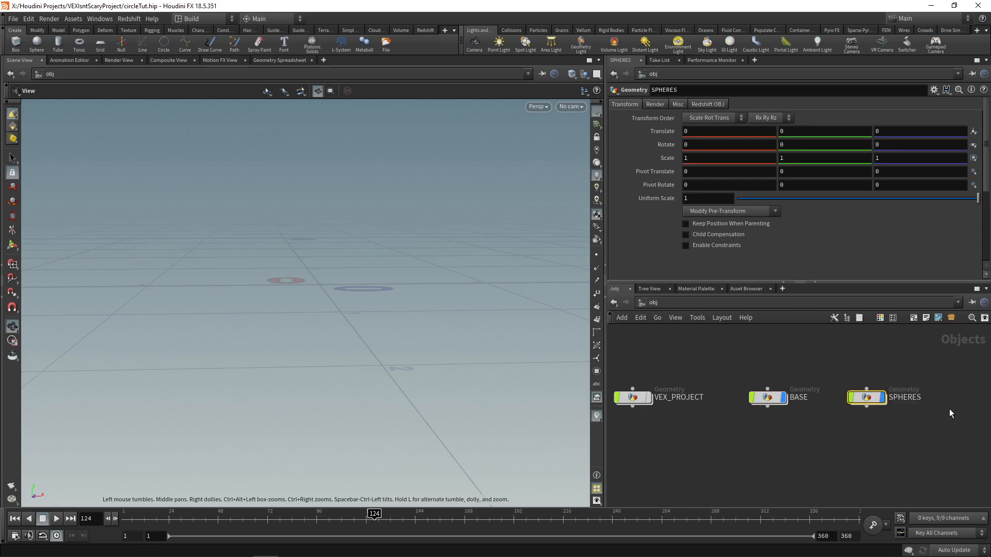
Step: Add an Object Merge node inside the BASE object
double_click(759, 402)
key("Tab")
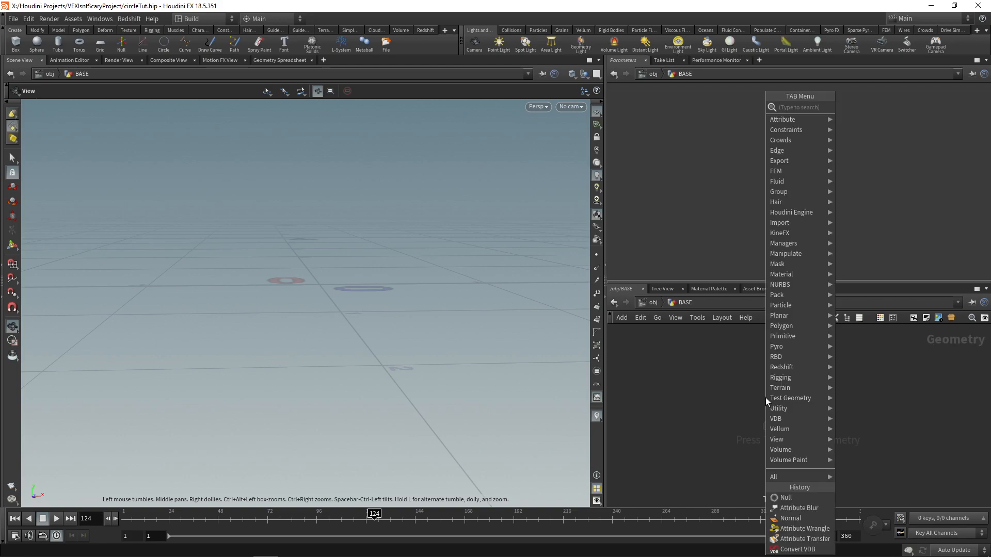
type("pb")
key("BackSpace")
key("BackSpace")
type("obj")
key("Return")
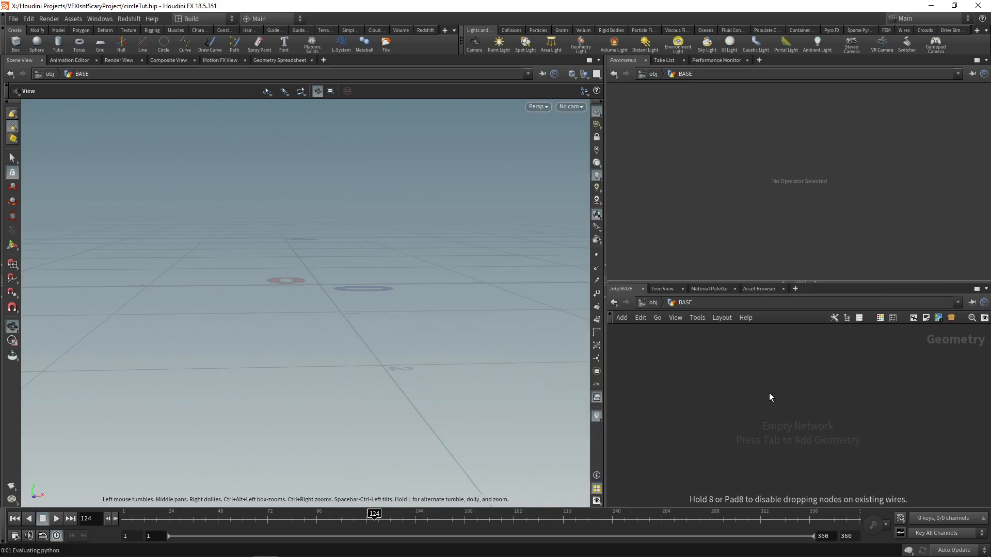
left_click(770, 392)
Step: Set the Object Merge's Object 1 to /obj/VEX_PROJECT/BASE_GEO_OUT
left_click(975, 131)
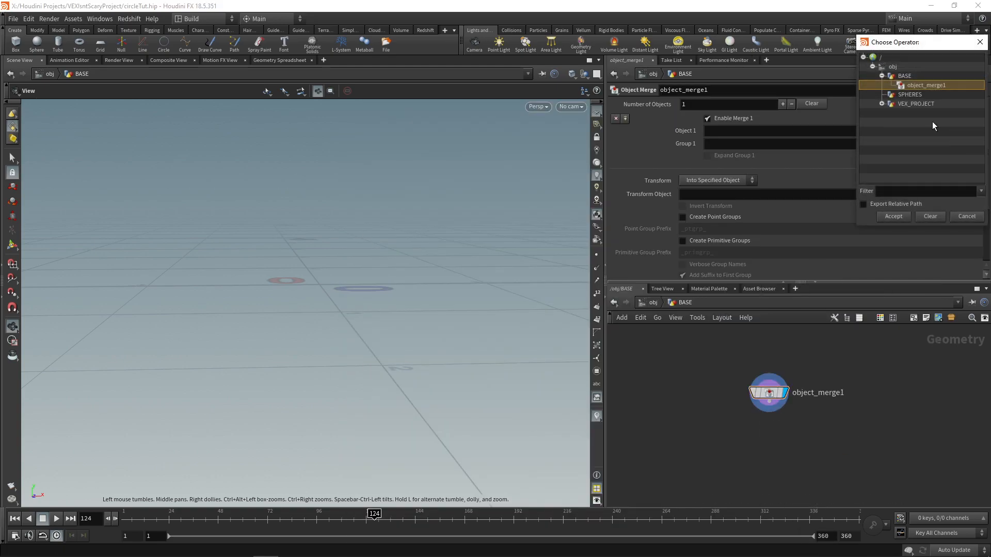
left_click(883, 104)
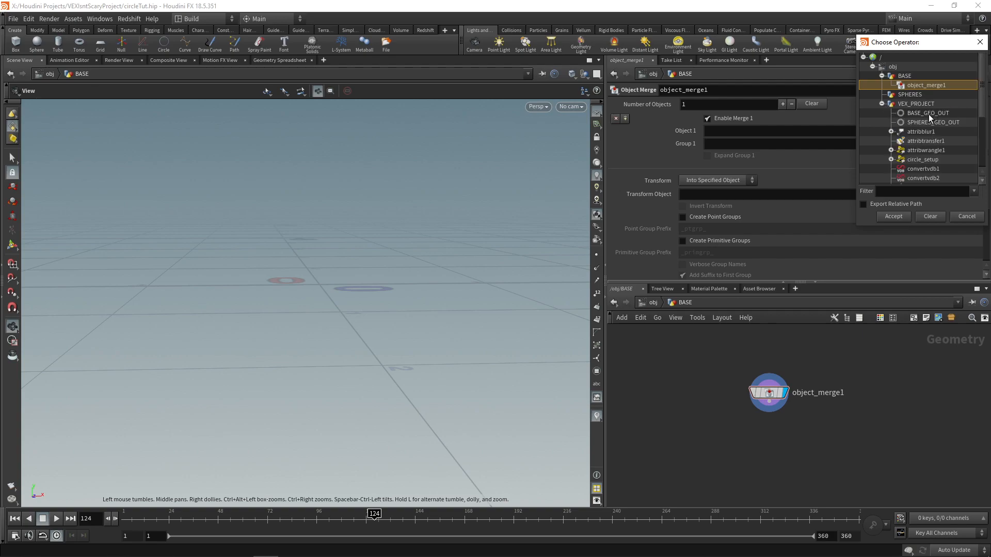
double_click(928, 113)
left_click_drag(309, 281, 310, 258)
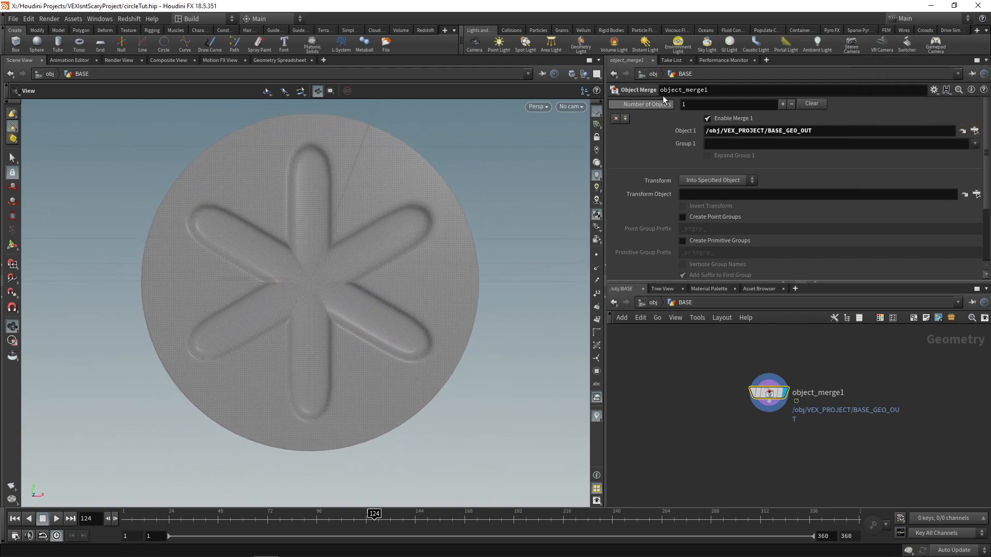
Step: Return to the object level and add an Object Merge node inside the SPHERES object
left_click(654, 74)
double_click(874, 404)
key("Tab")
type("object merge")
key("Return")
left_click(782, 406)
Step: Set the Object Merge's Object 1 to /obj/VEX_PROJECT/SPHERES_GEO_OUT
left_click(974, 131)
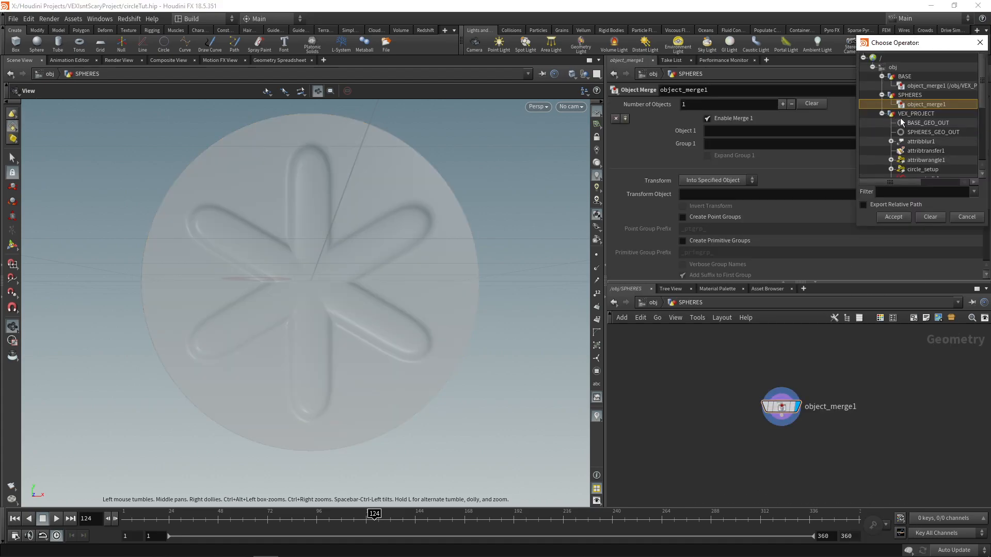
left_click(908, 115)
double_click(924, 132)
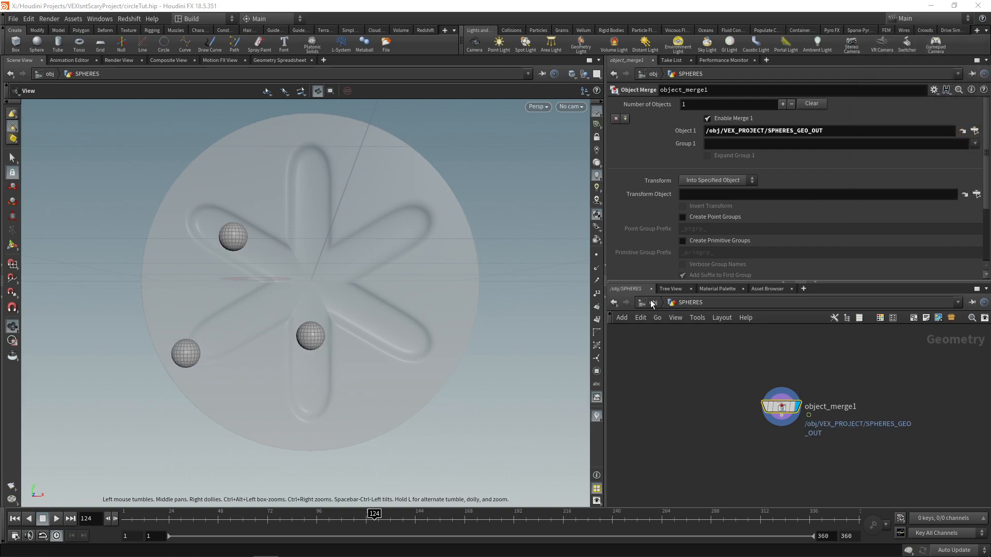
Step: Return to the object level and play the animation from frame 1 to check the spheres against the grooved base
left_click(652, 74)
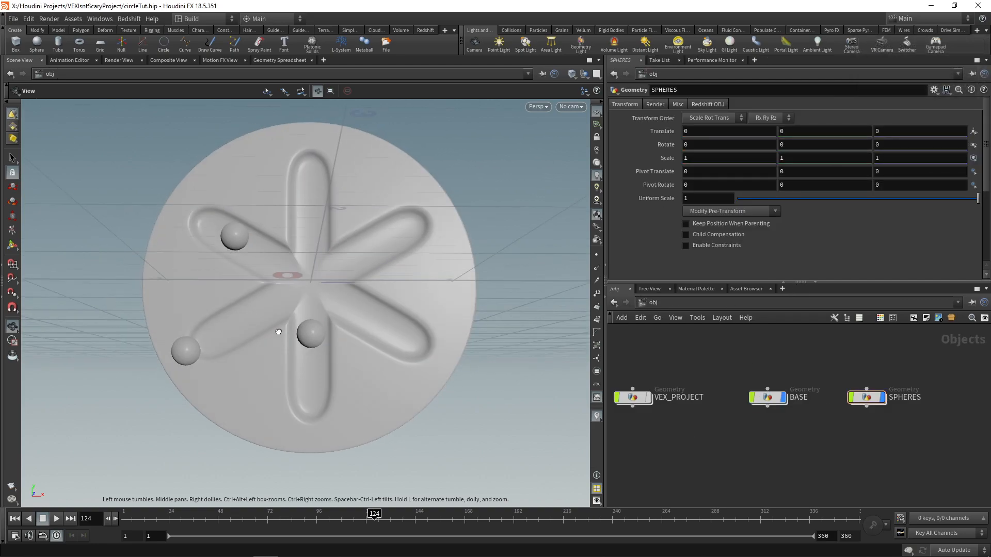
left_click_drag(268, 350, 271, 396)
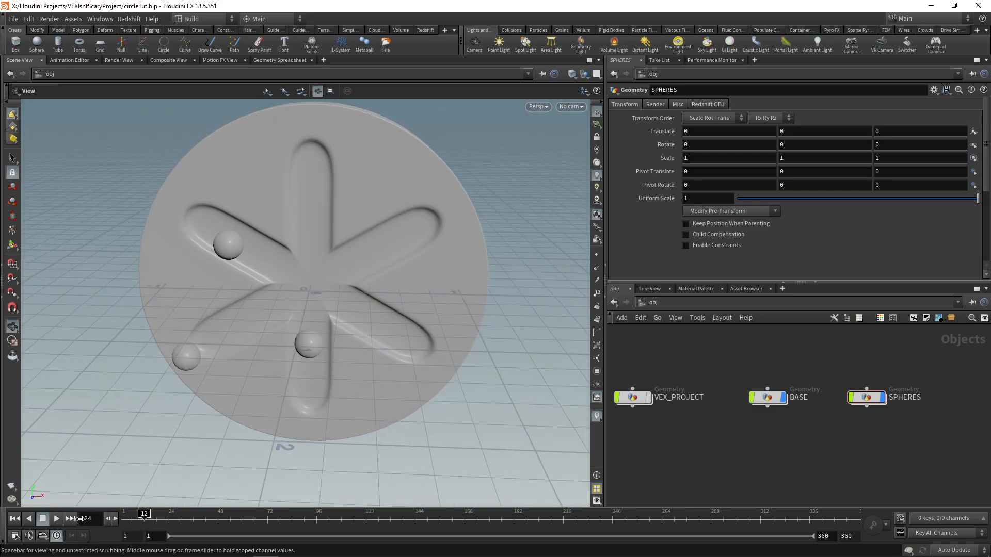
left_click_drag(314, 339, 320, 325)
left_click(14, 519)
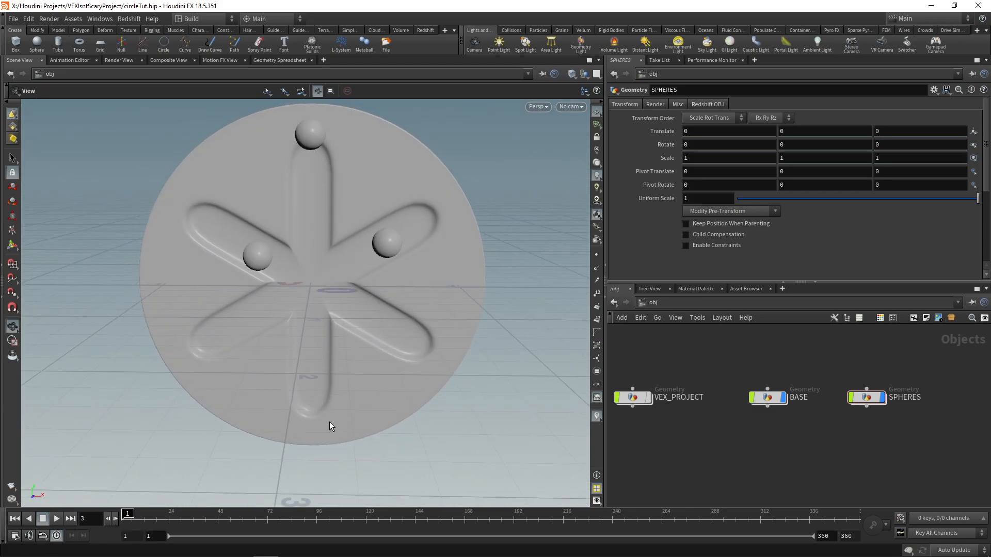
left_click(43, 518)
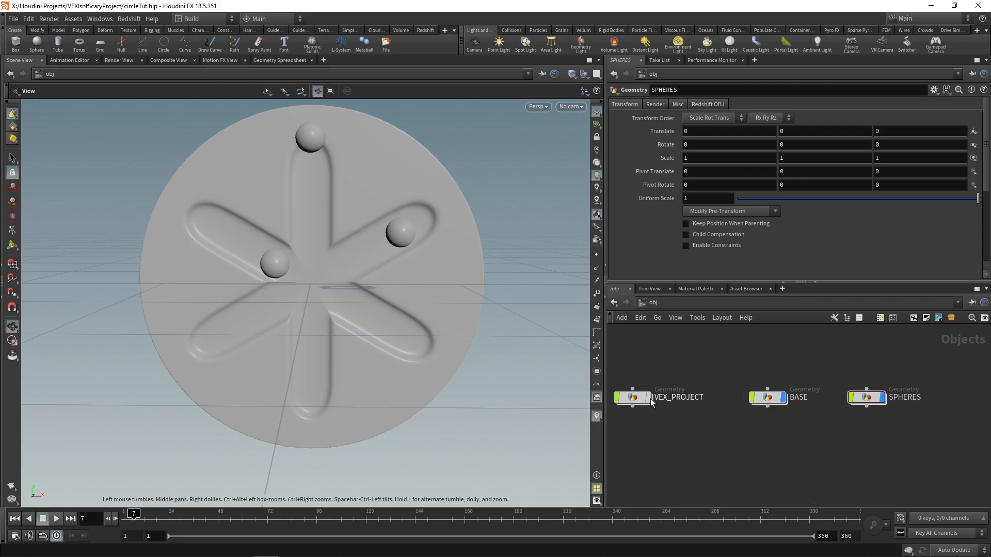
Step: Open VEX_PROJECT and examine which nodes downstream of the circle_setup wrangle are time dependent
double_click(634, 399)
scroll(722, 413, "up", 4)
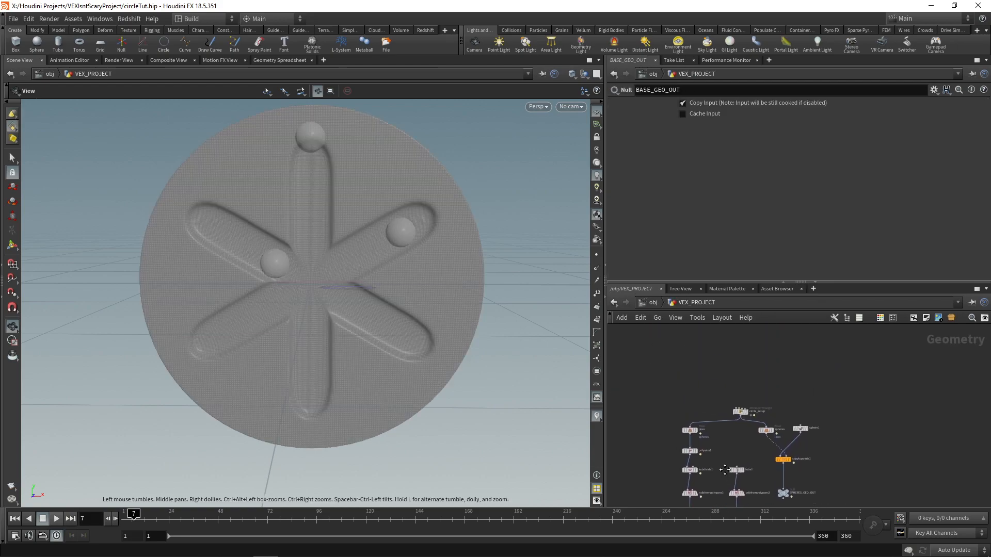
left_click(743, 404)
middle_click_drag(704, 448, 710, 338)
scroll(709, 339, "down", 3)
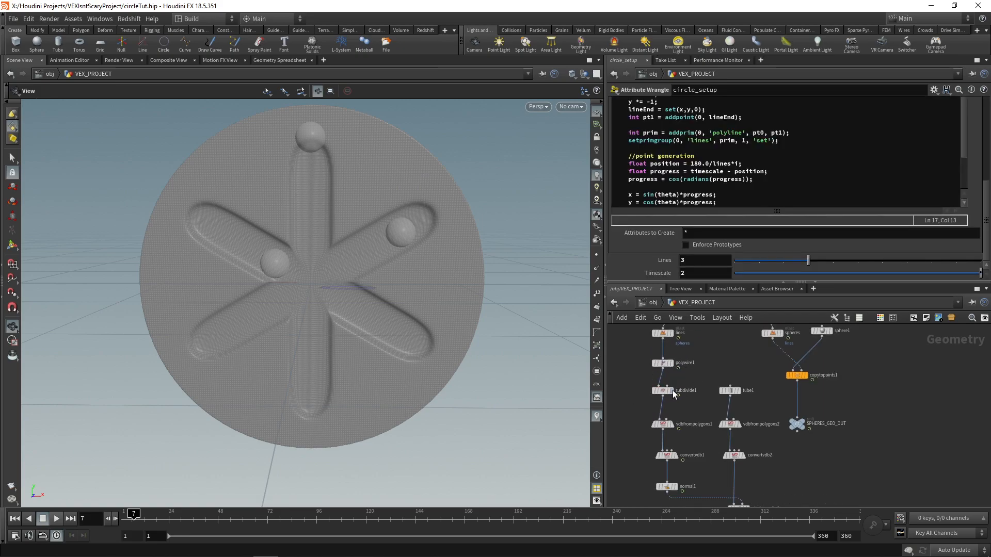
middle_click_drag(711, 451, 701, 505)
middle_click_drag(704, 390, 706, 421)
scroll(701, 400, "up", 3)
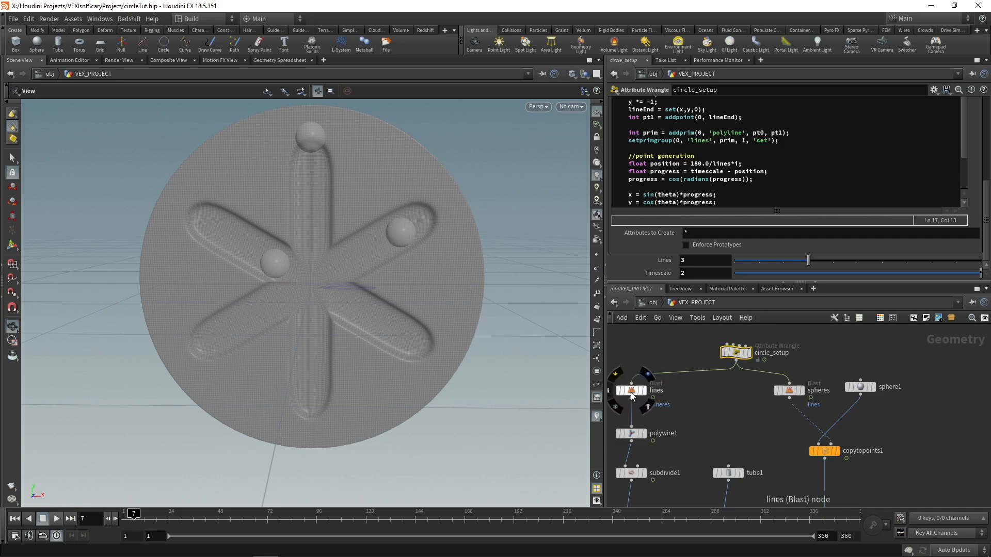
Step: Make room above the lines Blast and insert a Time Shift node between circle_setup and lines
left_click_drag(631, 392, 631, 401)
middle_click_drag(708, 436, 712, 424)
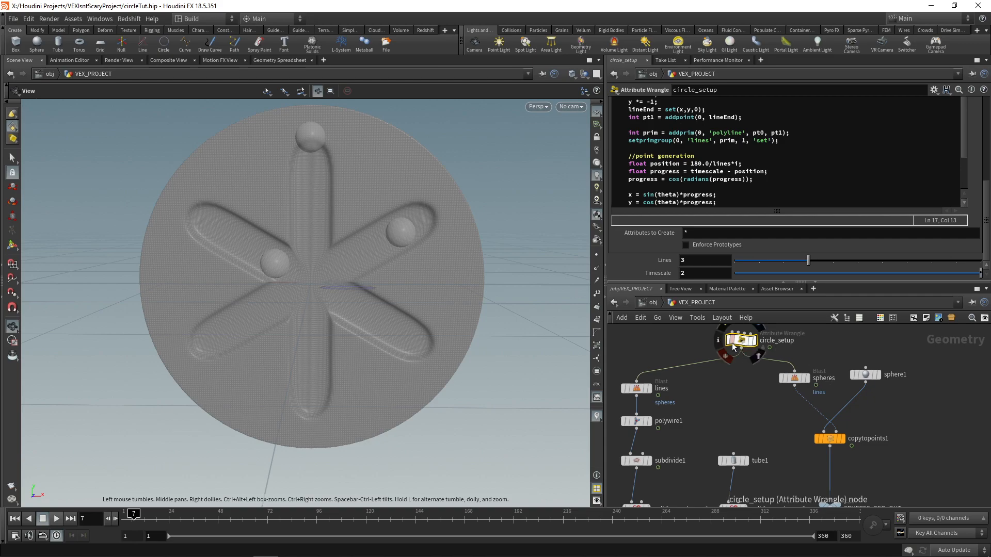
middle_click_drag(734, 390, 742, 379)
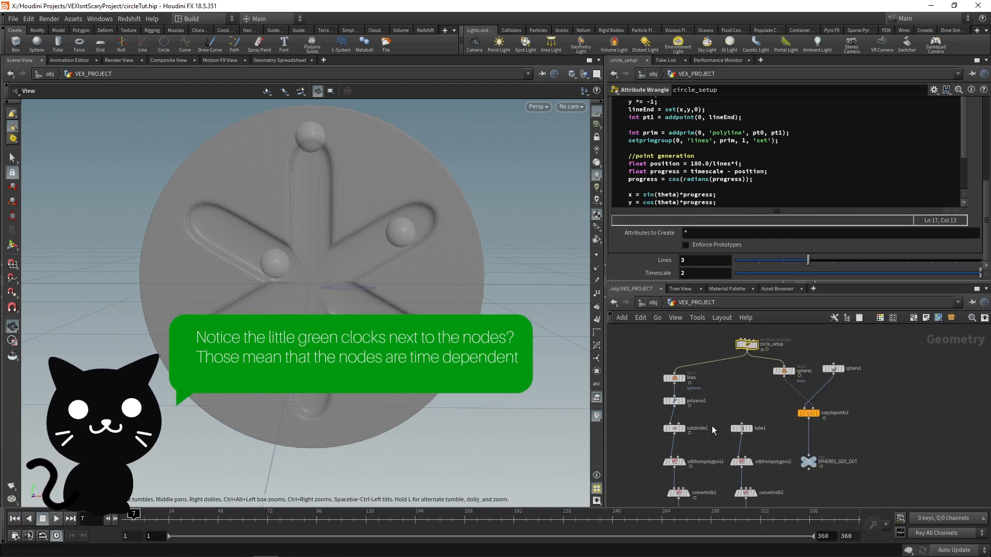
scroll(711, 426, "down", 2)
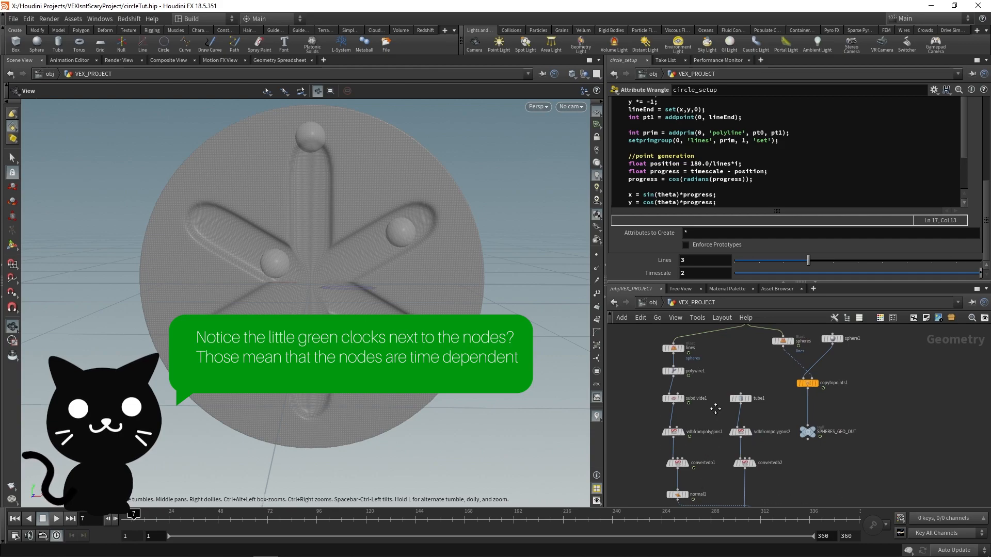
middle_click_drag(714, 408, 713, 442)
middle_click_drag(732, 394, 740, 407)
scroll(741, 404, "up", 2)
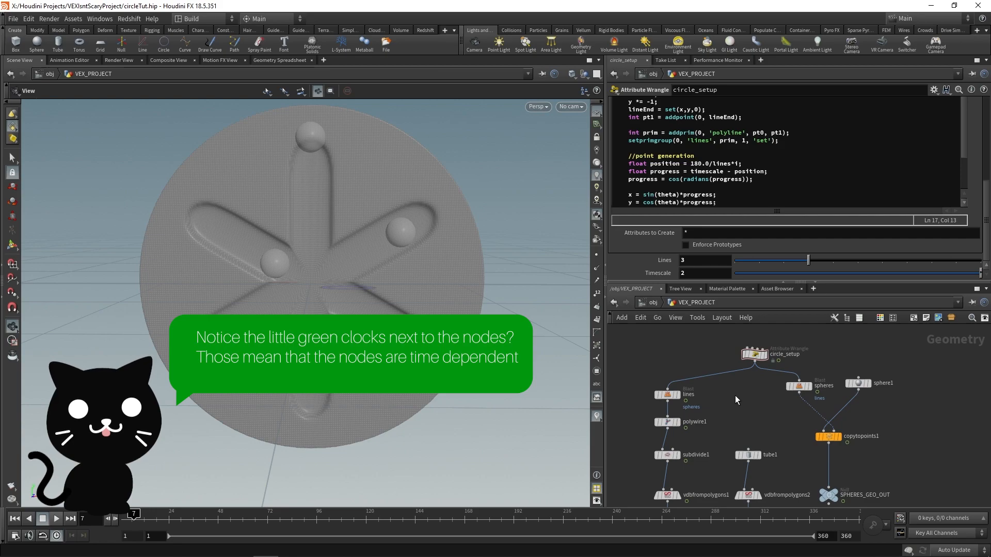
key("Tab")
type("times")
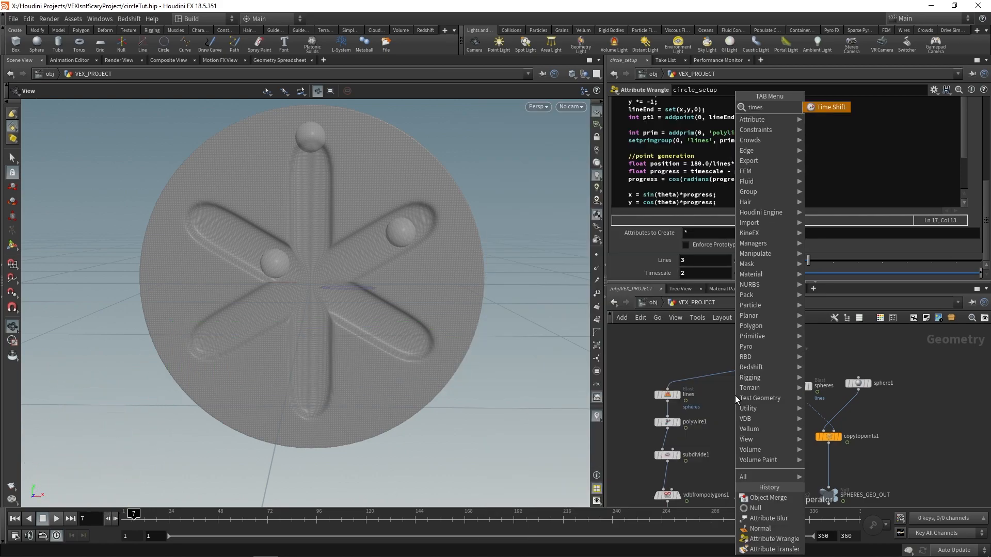
key("Return")
left_click(716, 375)
left_click(668, 401)
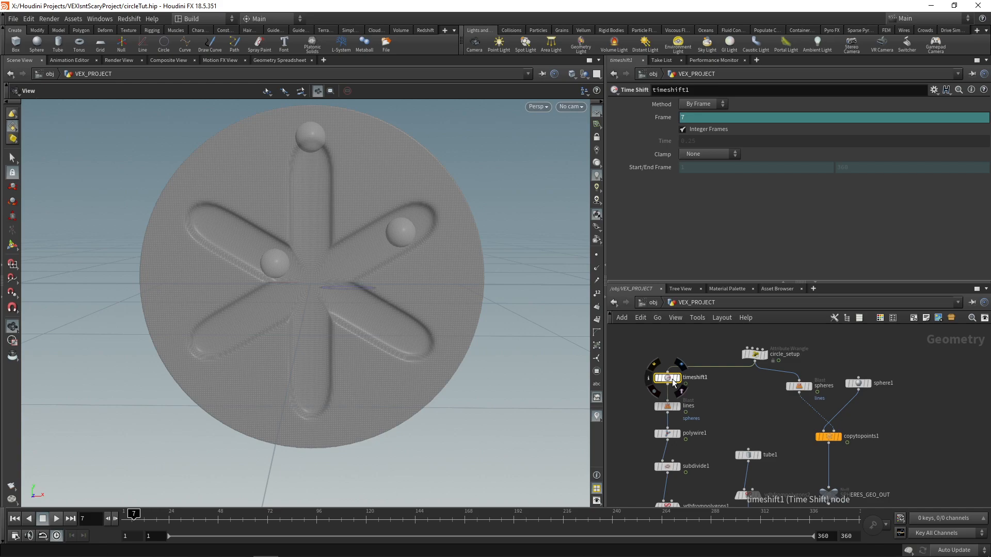
Step: Delete the Time Shift node's frame expression and set its Frame to 1
right_click(670, 124)
left_click(701, 240)
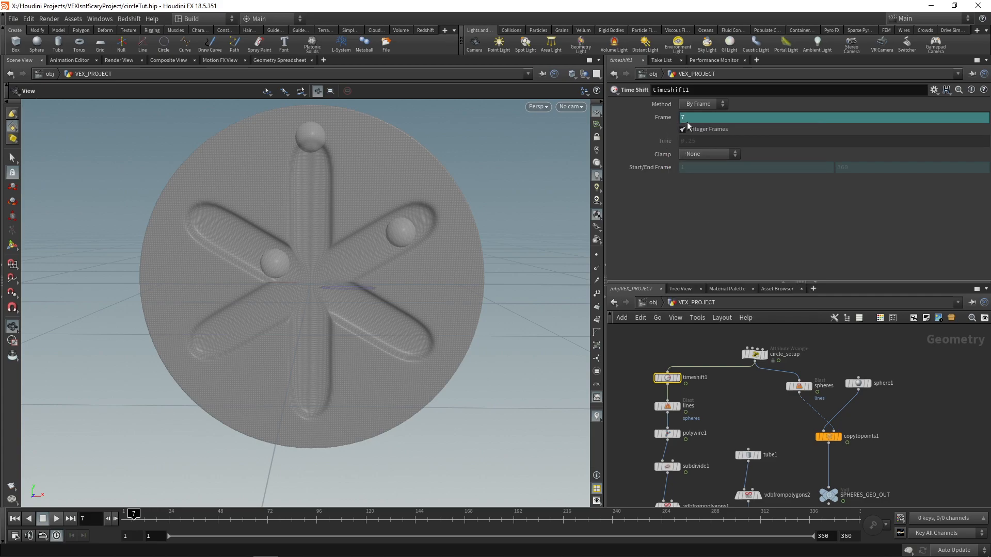
left_click_drag(691, 119, 677, 124)
type("1")
middle_click_drag(661, 347, 663, 313)
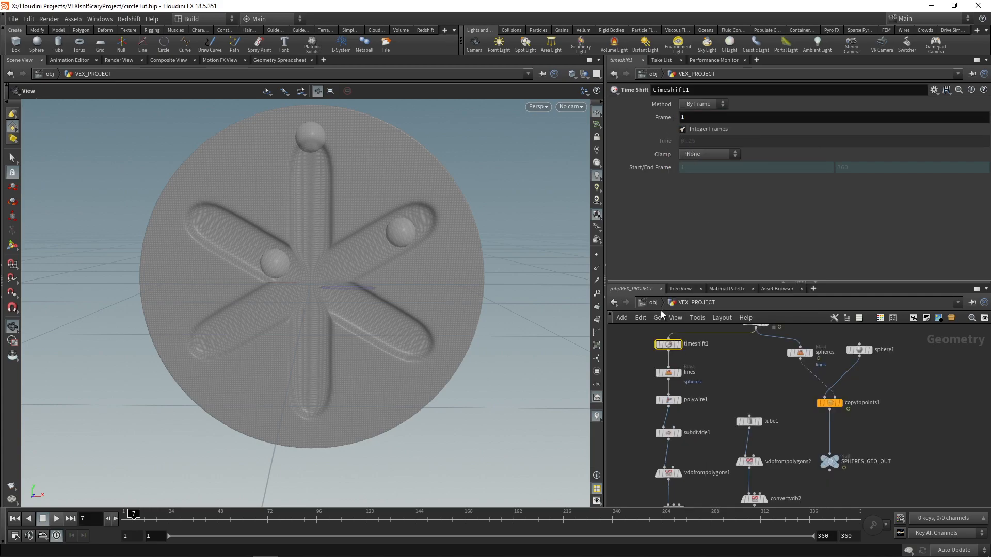
Step: Return to the object level and play the animation to check the sphere motion over the time-shifted base
key("u")
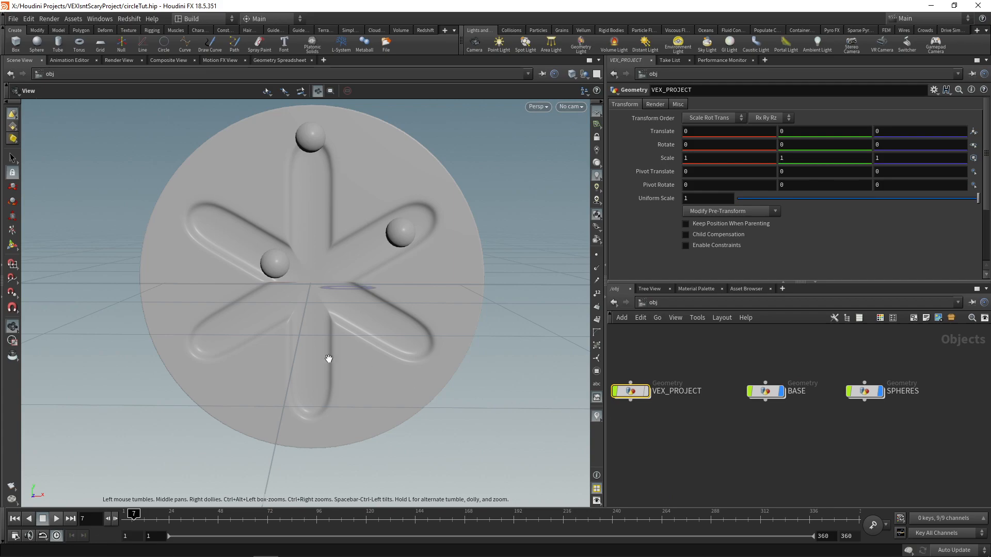
left_click(57, 519)
left_click_drag(265, 283, 386, 323)
scroll(436, 324, "up", 1)
left_click(44, 523)
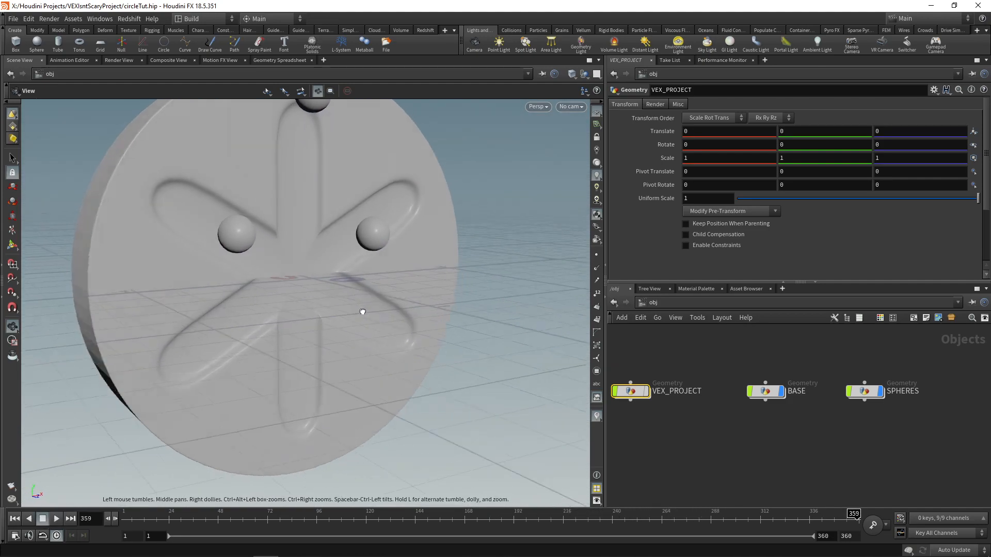
left_click_drag(363, 312, 393, 315)
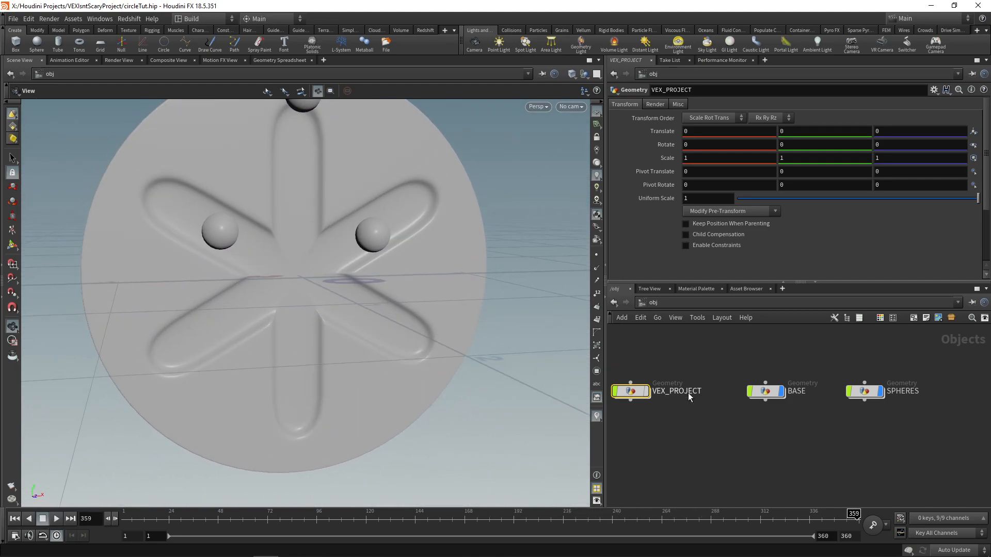
Step: Open VEX_PROJECT and display polywire1 and convertvdb1 to examine the groove shapes' depth relative to the base
double_click(626, 392)
scroll(742, 404, "down", 2)
middle_click_drag(742, 404, 731, 370)
scroll(686, 365, "up", 4)
left_click(669, 363)
left_click(663, 364)
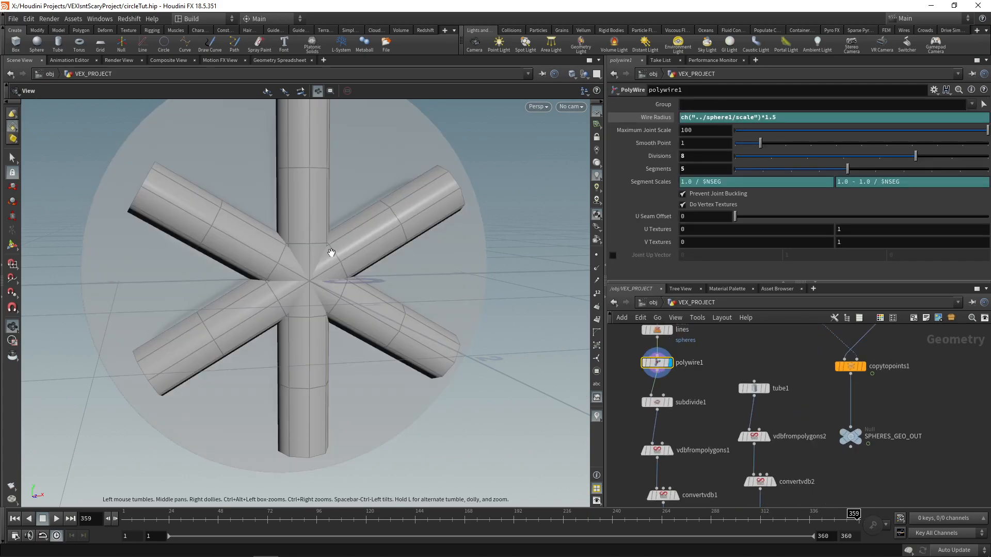
left_click_drag(275, 235, 251, 227)
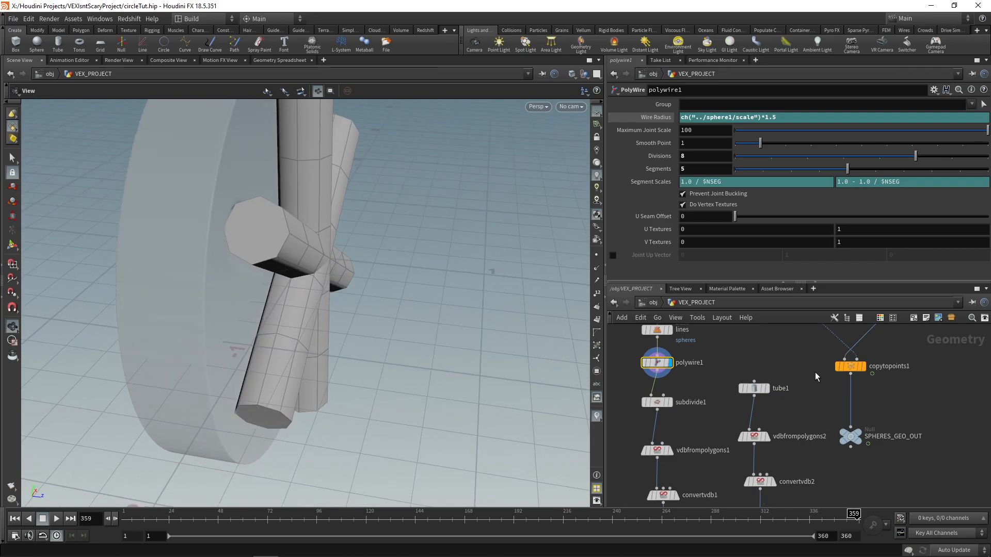
middle_click_drag(814, 369, 761, 442)
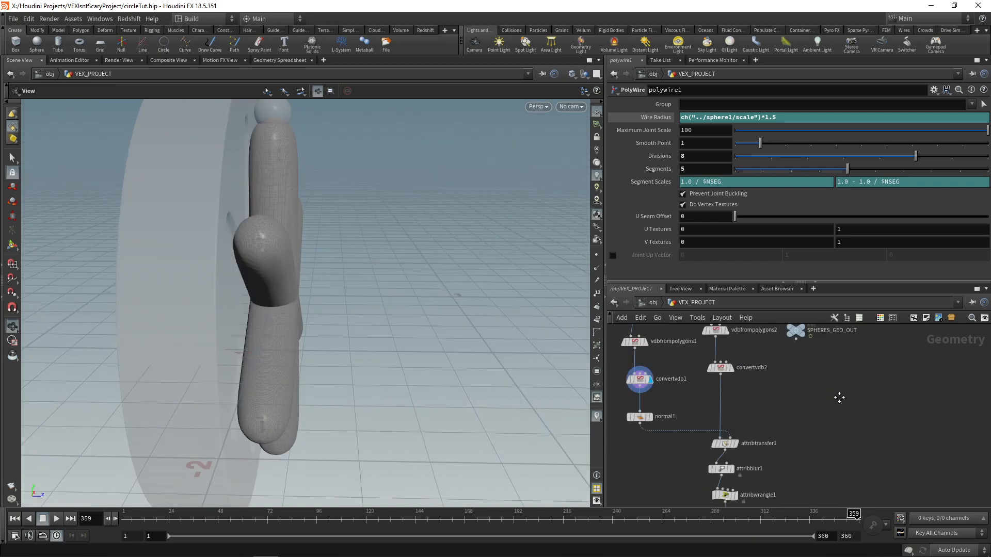
middle_click_drag(825, 388, 819, 447)
middle_click_drag(746, 358, 742, 445)
Step: Display the spheres Blast node and insert a Transform node between it and copytopoints1
mouse_move(770, 375)
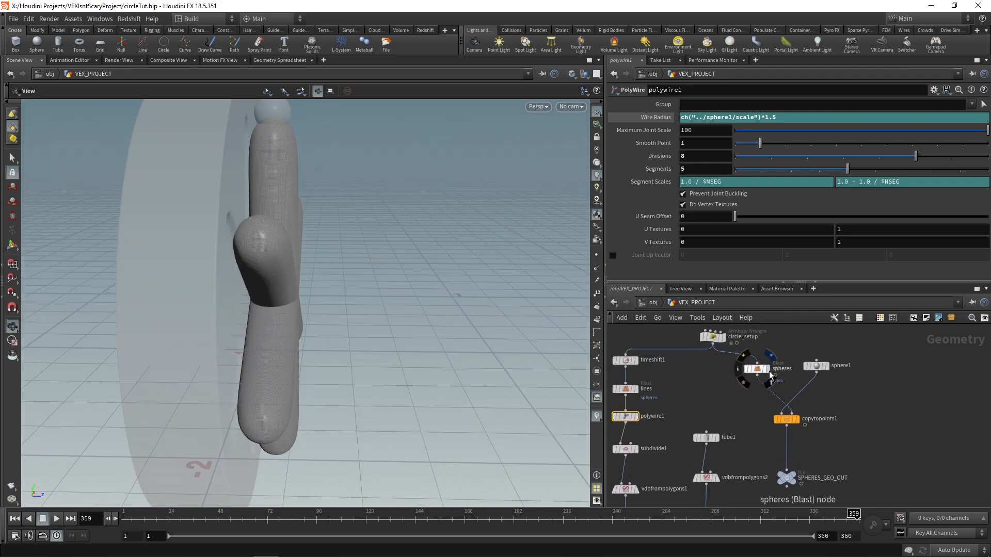
left_click(766, 372)
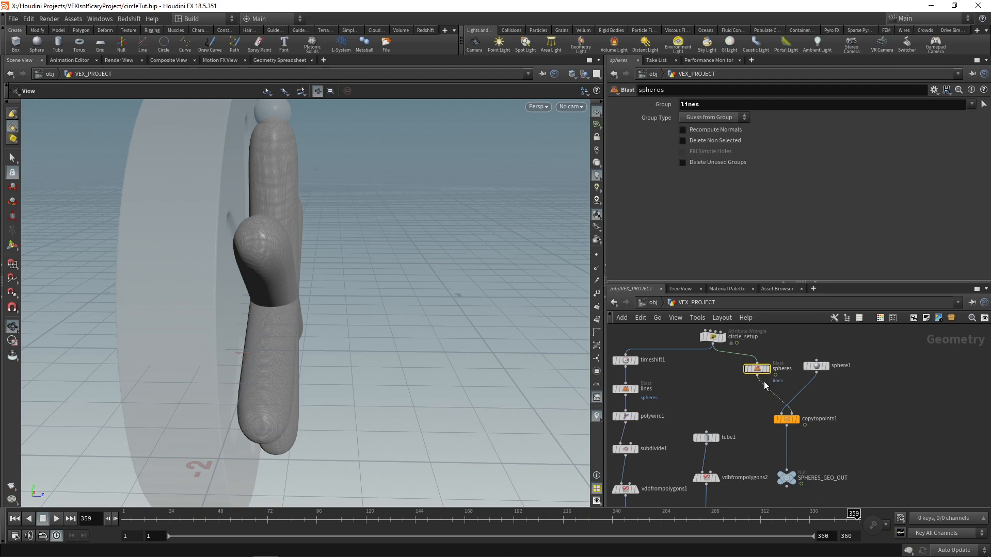
left_click(766, 374)
left_click_drag(360, 245, 265, 269)
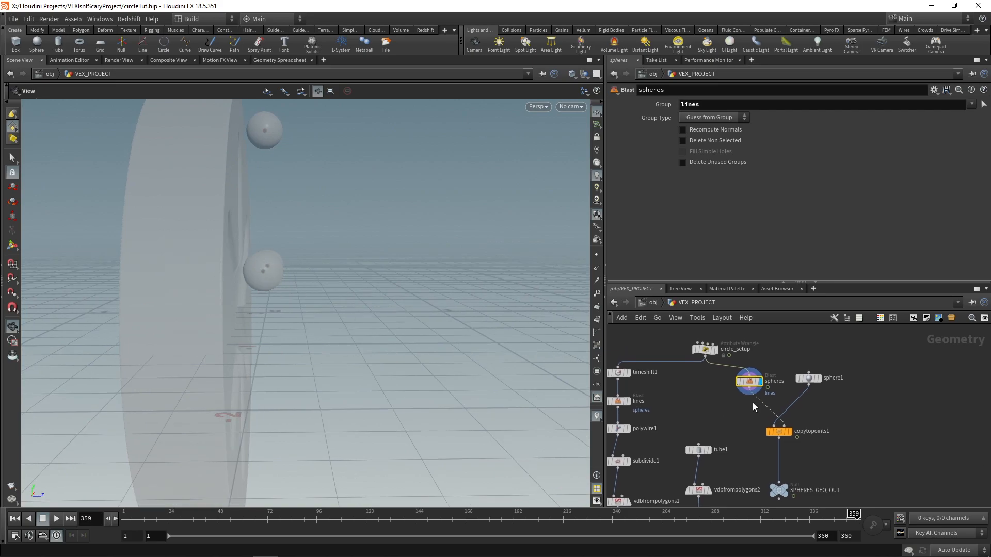
middle_click_drag(760, 390, 752, 403)
key("Tab")
type("tra")
left_click(856, 129)
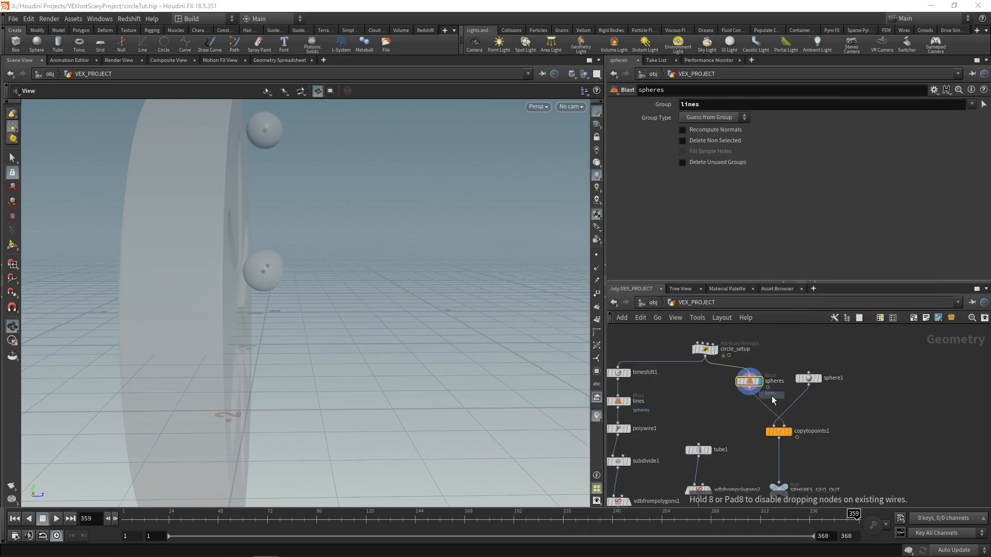
scroll(767, 396, "up", 3)
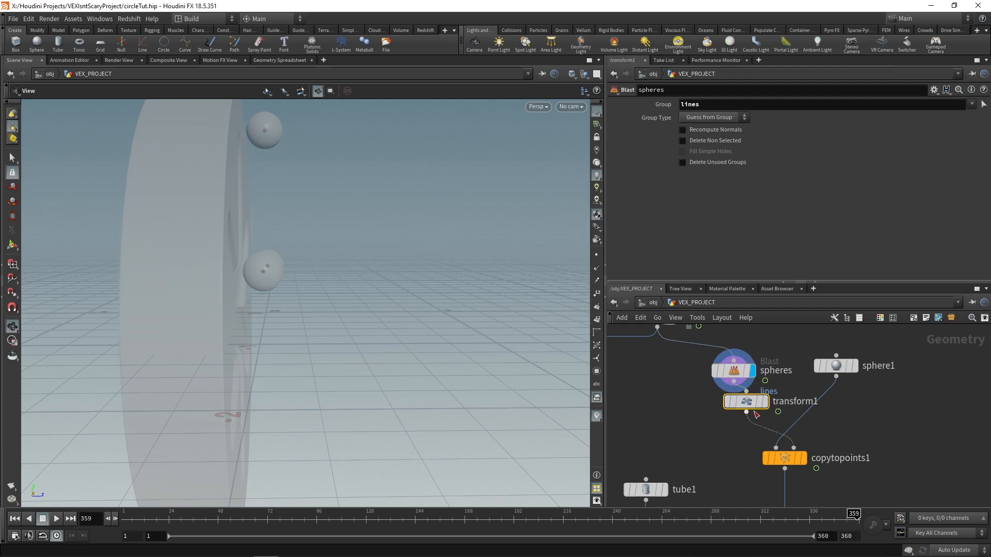
left_click(735, 408)
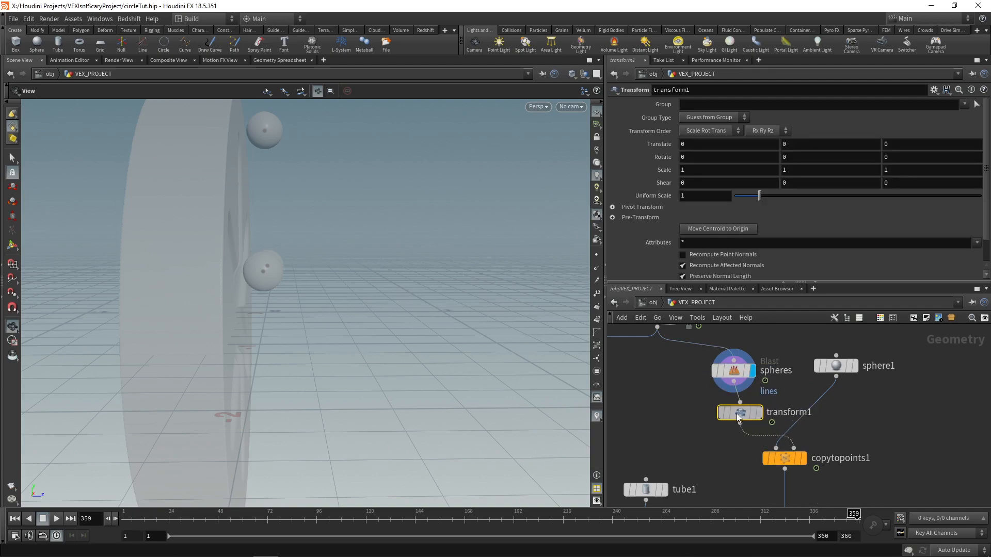
Step: Move the sphere points about -0.093 in Z with transform1 so the spheres sit closer to the base
left_click(12, 244)
left_click_drag(293, 316, 280, 312)
mouse_move(303, 253)
left_mouse_down("alt")
mouse_move(266, 270)
mouse_move(302, 265)
left_mouse_up("alt")
scroll(261, 268, "up", 6)
left_click_drag(302, 264, 248, 385, "alt")
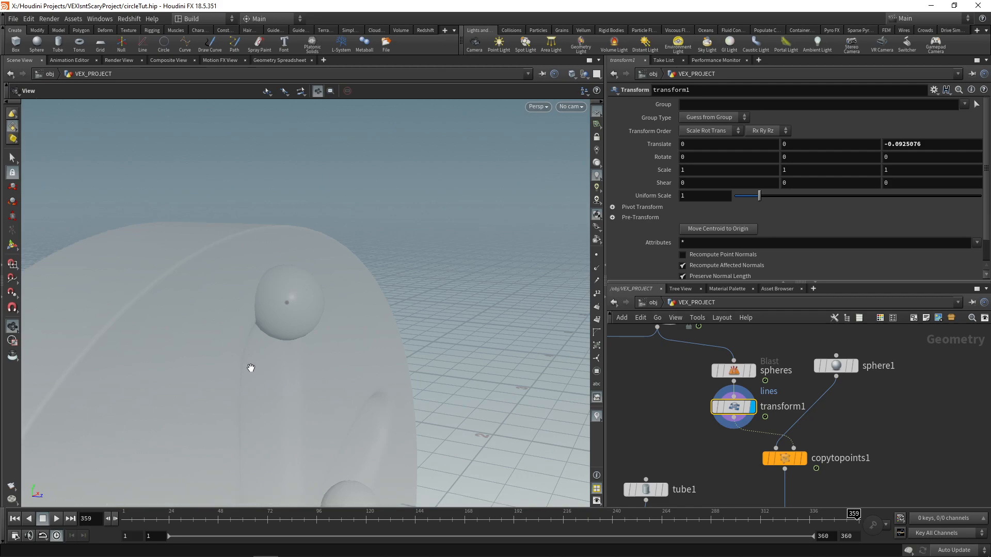
scroll(665, 397, "down", 2)
Step: Display polywire1 and examine where the wires end relative to the outermost sphere
middle_click_drag(620, 415, 769, 354)
scroll(755, 382, "down", 1)
left_click(724, 368)
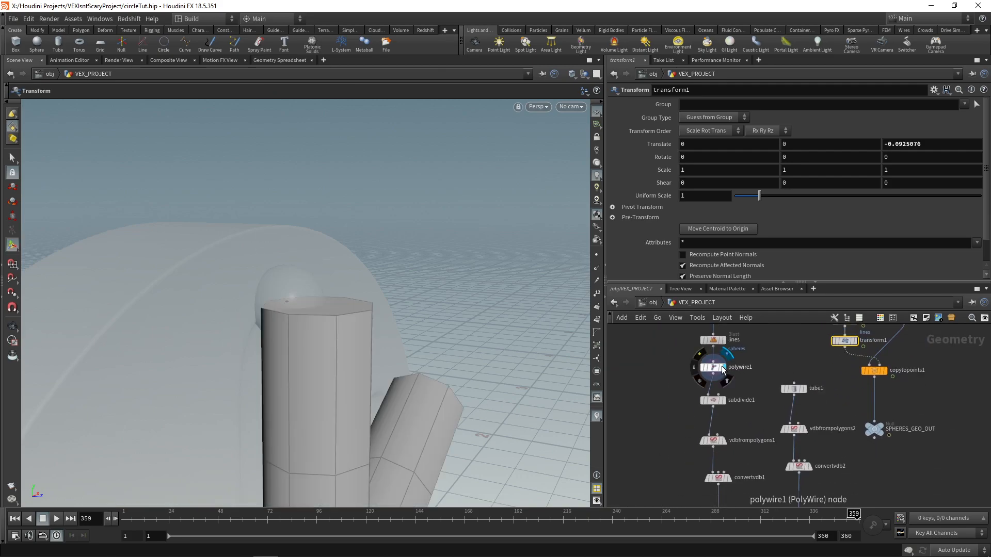
left_click(713, 367)
left_click(14, 327)
left_click_drag(207, 356, 325, 268)
scroll(338, 304, "down", 6)
middle_click_drag(341, 310, 338, 266)
Step: Insert a Transform node between the lines Blast and polywire1 and display it
middle_click_drag(781, 350, 774, 364)
key("Tab")
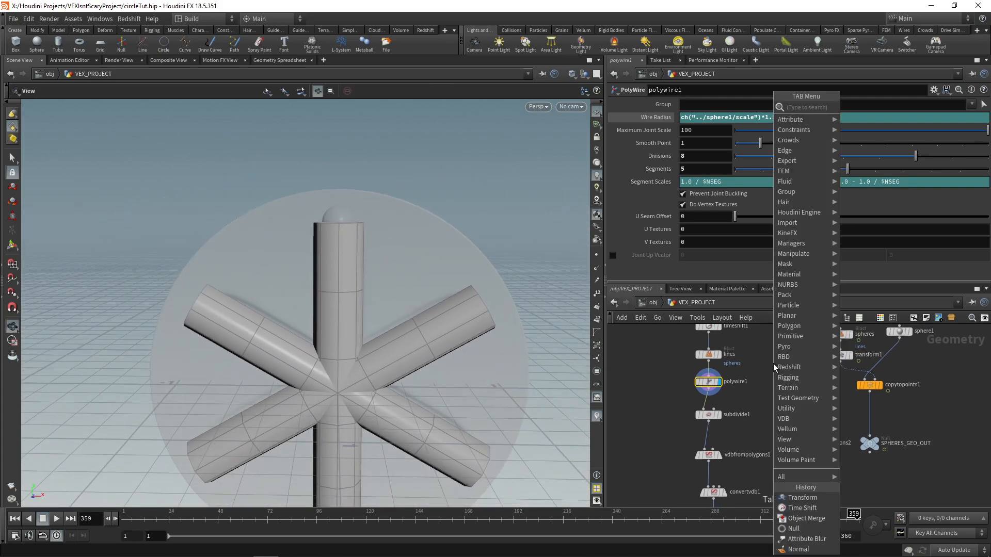
type("transf")
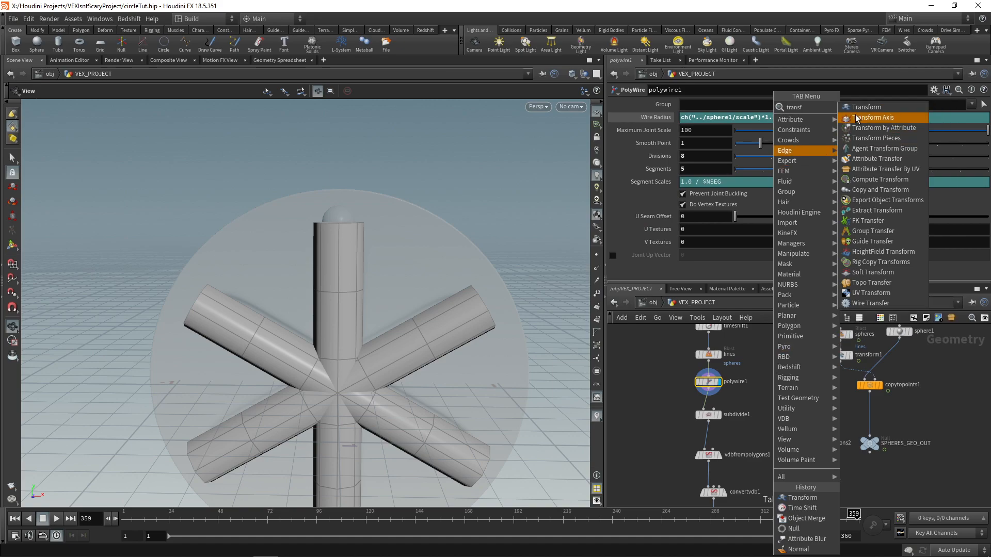
left_click(853, 108)
scroll(725, 400, "up", 2)
middle_click_drag(729, 359, 710, 378)
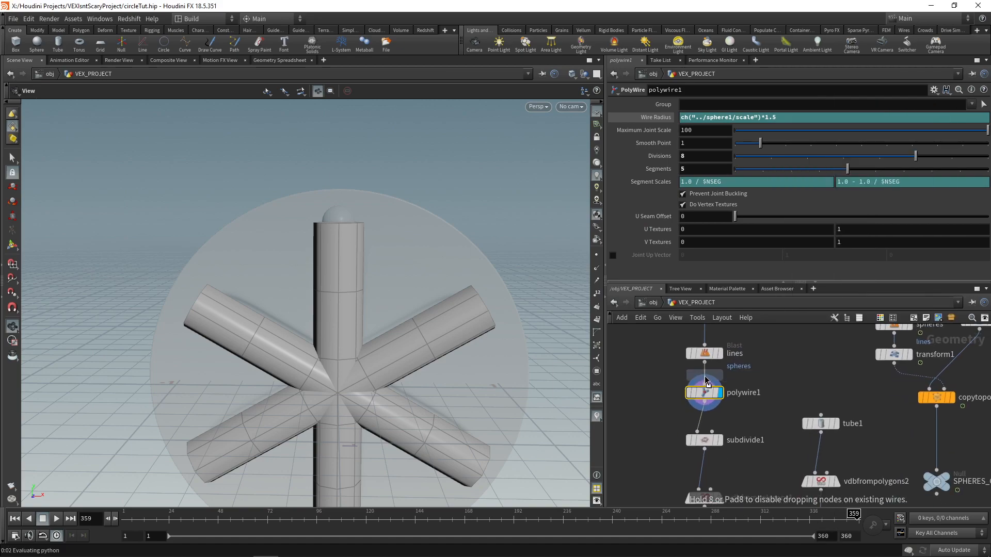
left_click(705, 373)
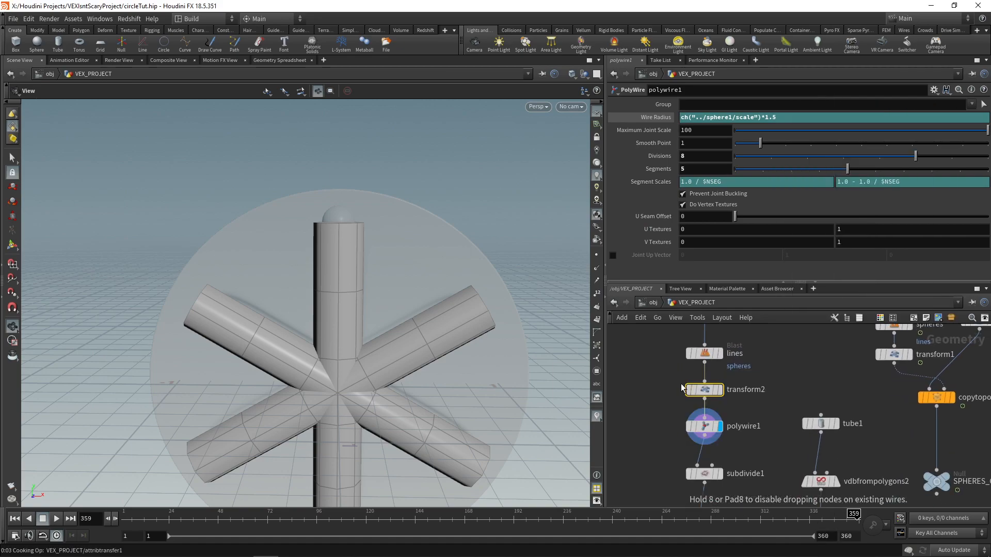
left_click(682, 384)
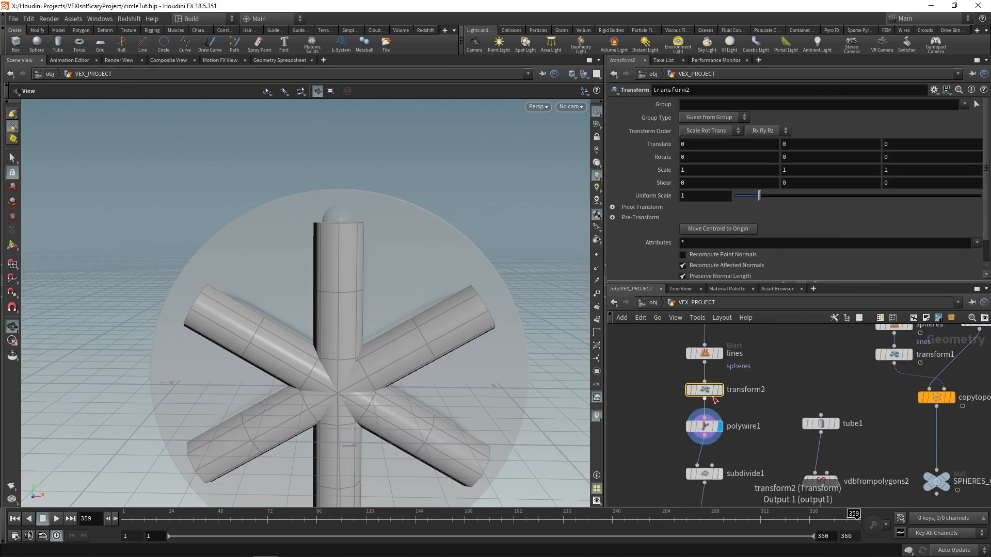
Step: Try Uniform Scale values of 1.2 and 1.1 on transform2 and compare the line ends with the base's edge
type("1.2")
key("Return")
left_click(714, 200)
key("BackSpace")
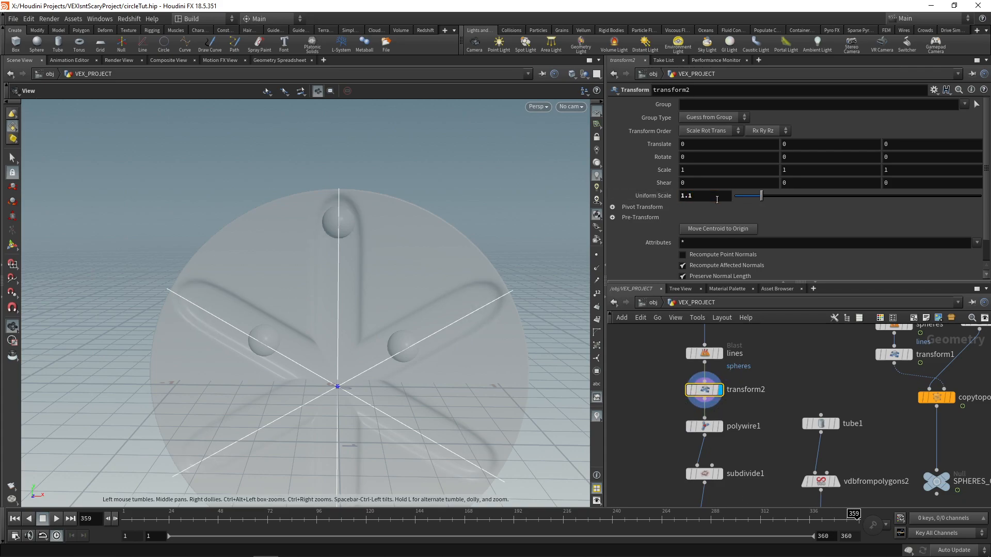
left_click_drag(331, 227, 393, 215)
scroll(312, 223, "up", 5)
left_click_drag(312, 224, 252, 224)
scroll(252, 223, "down", 5)
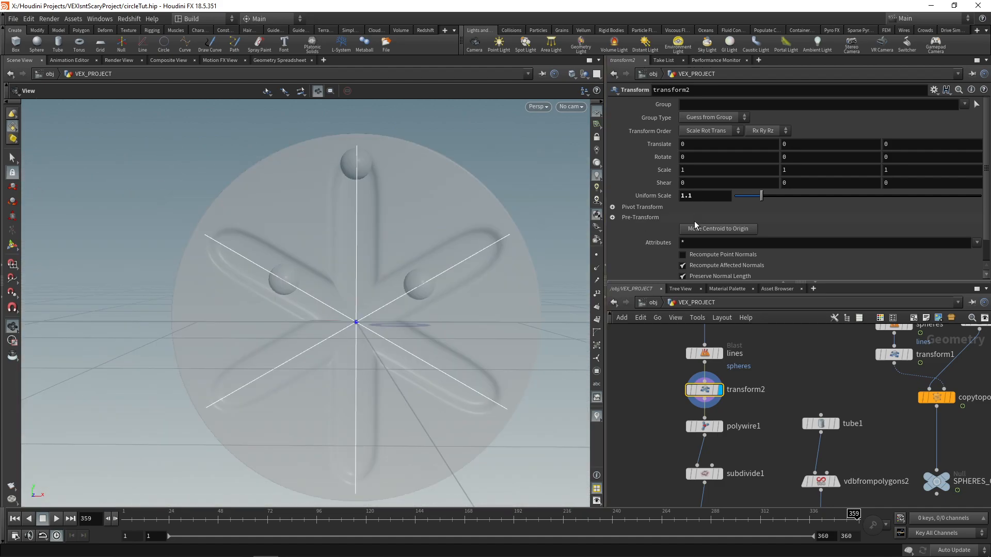
Step: Set transform2's Uniform Scale to 1.2 and tube1's Radius Scale to 1.3
type("2")
key("Return")
left_click(825, 427)
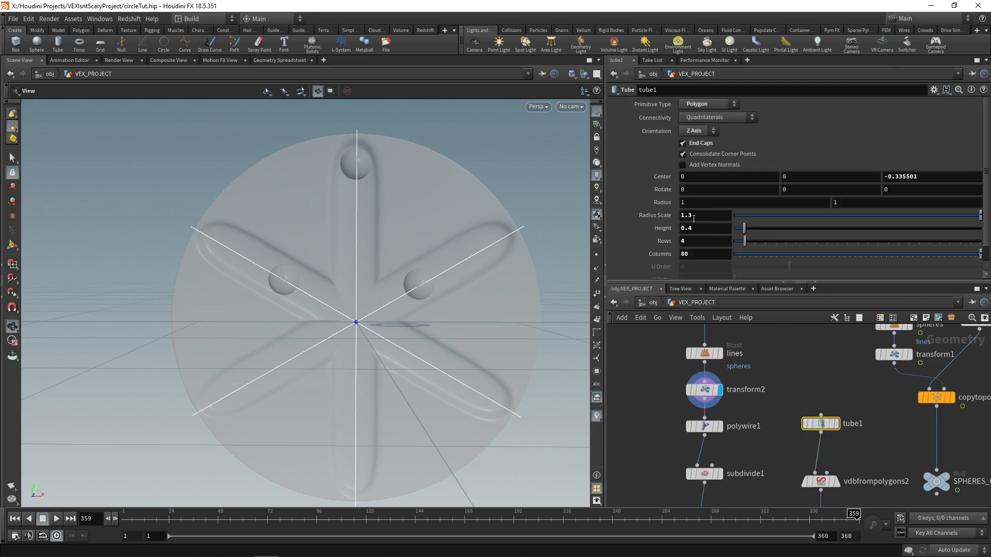
key("Return")
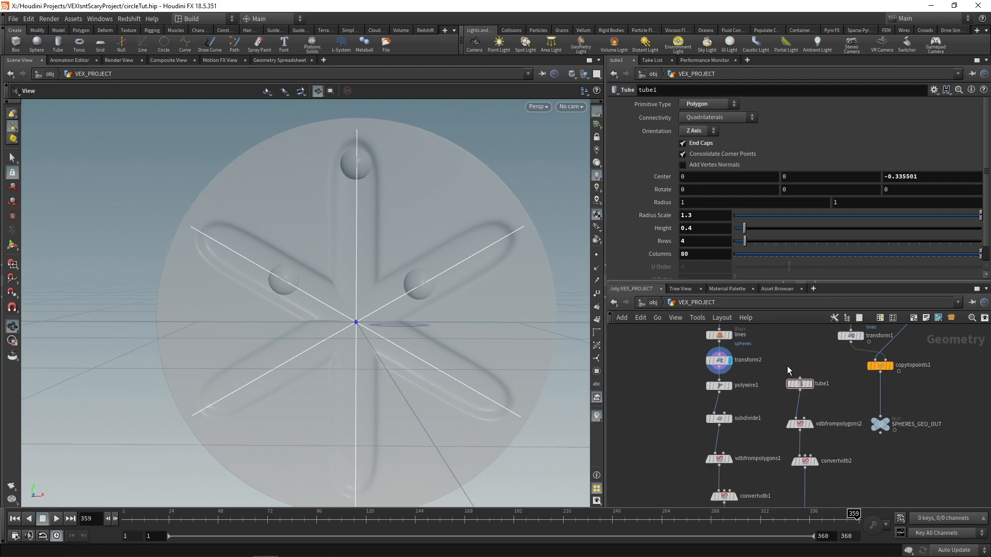
Step: Return to the object level and play from frame 1 to check the spheres within the lengthened grooves
left_click(653, 303)
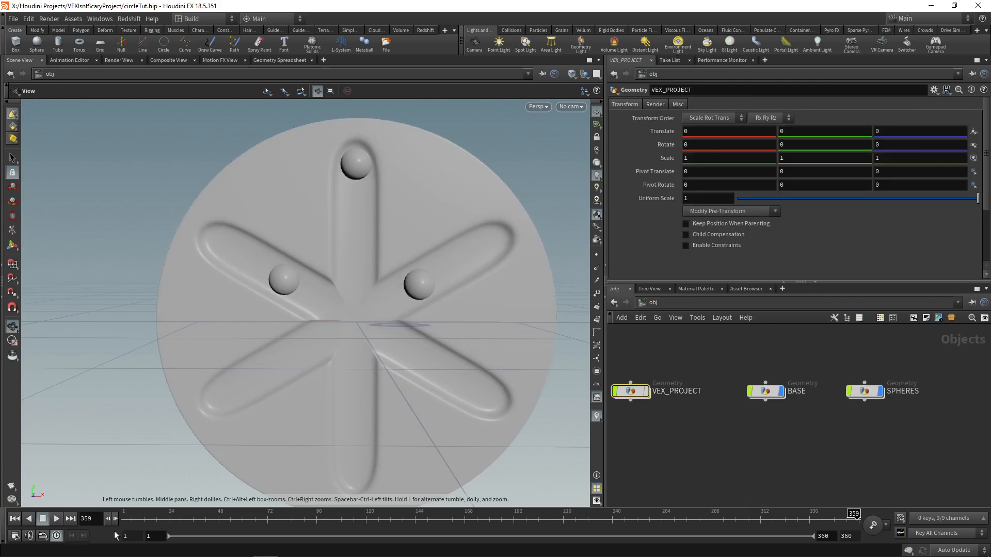
left_click(15, 520)
left_click(56, 519)
scroll(351, 330, "up", 1)
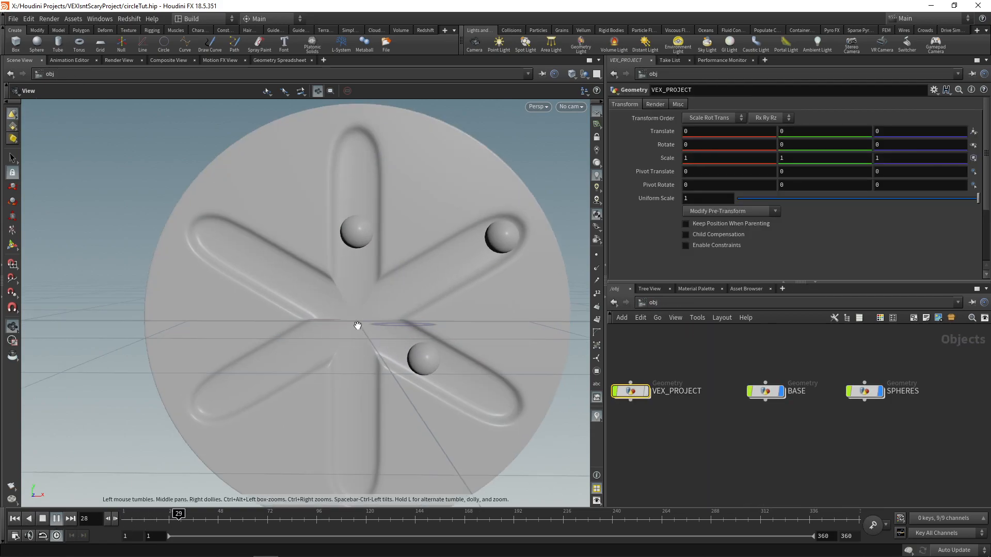
scroll(361, 328, "down", 1)
scroll(400, 336, "down", 3)
mouse_move(400, 333)
left_mouse_down()
mouse_move(498, 343)
mouse_move(382, 345)
mouse_move(398, 339)
left_mouse_up()
scroll(381, 314, "up", 4)
scroll(370, 315, "down", 2)
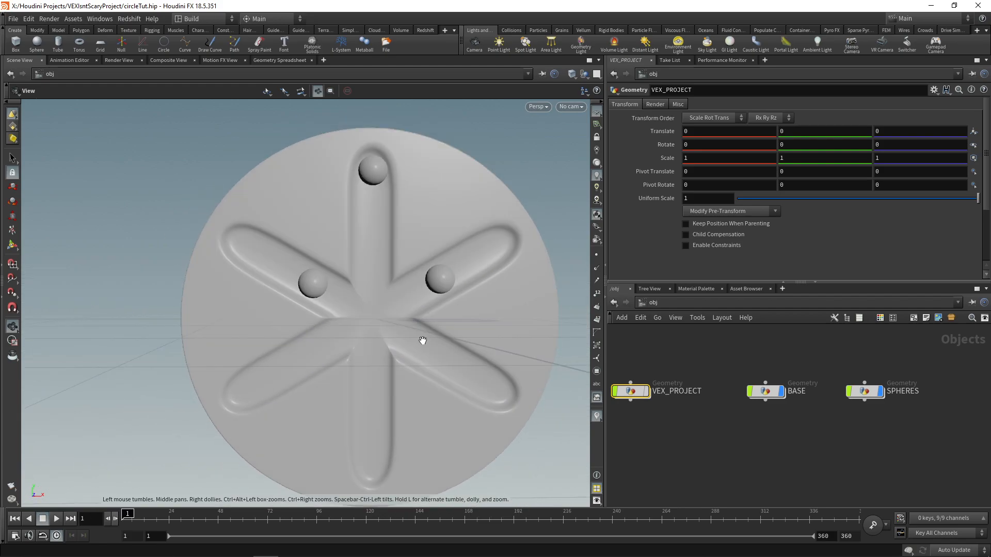
Step: Open VEX_PROJECT and display the sphere1 node
double_click(634, 392)
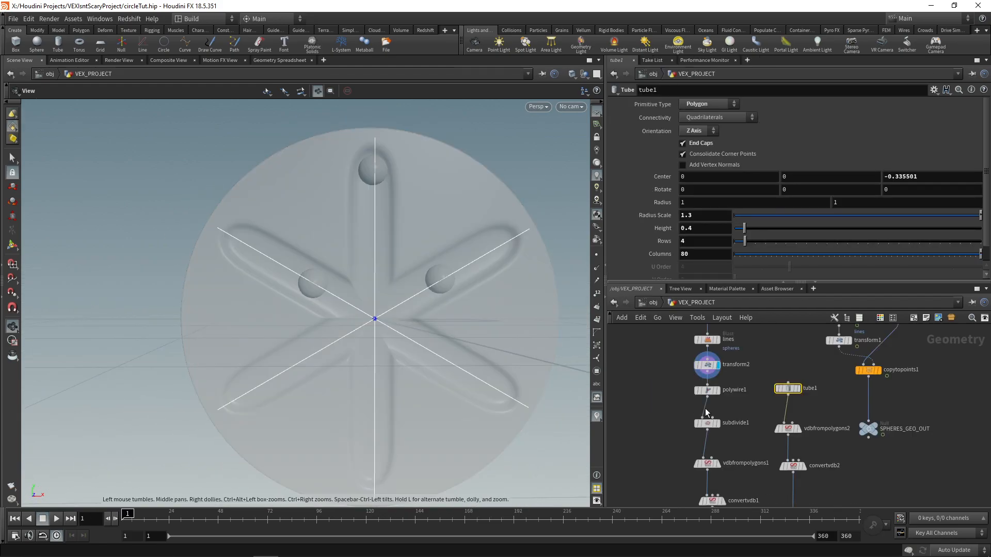
middle_click_drag(831, 393, 732, 469)
scroll(815, 400, "up", 2)
left_click(812, 392)
left_click(797, 392)
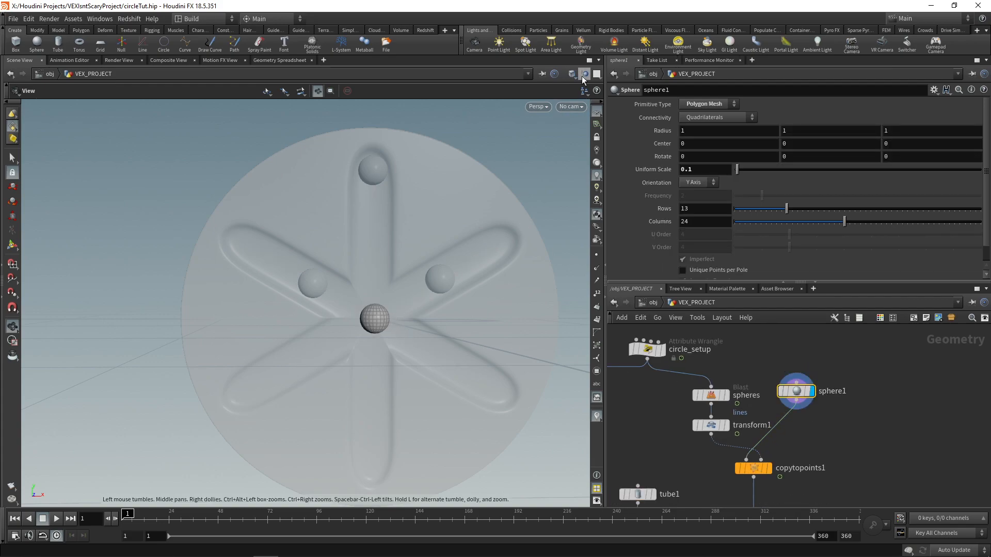
Step: Hide the other objects in the viewport and get a close view of the single sphere
left_click(584, 74)
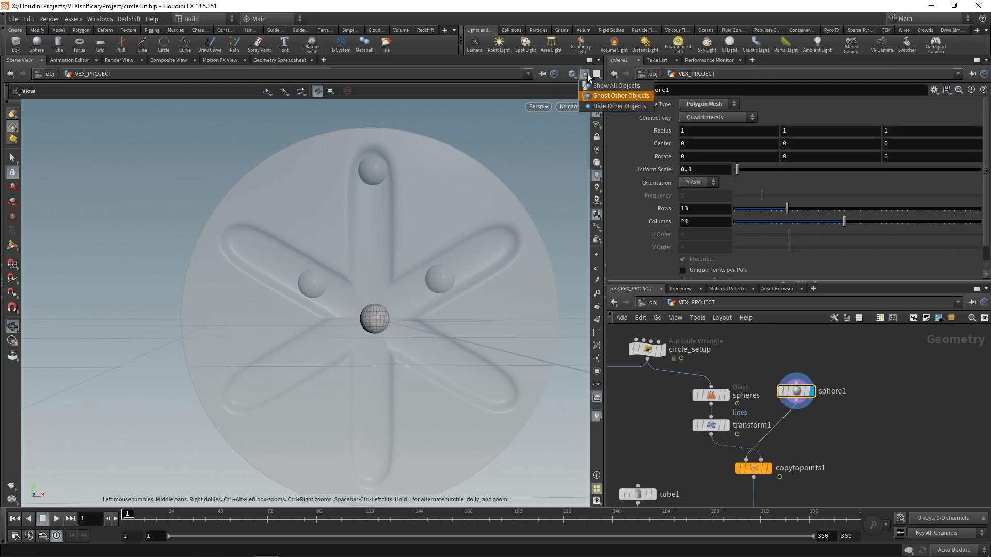
left_click(619, 106)
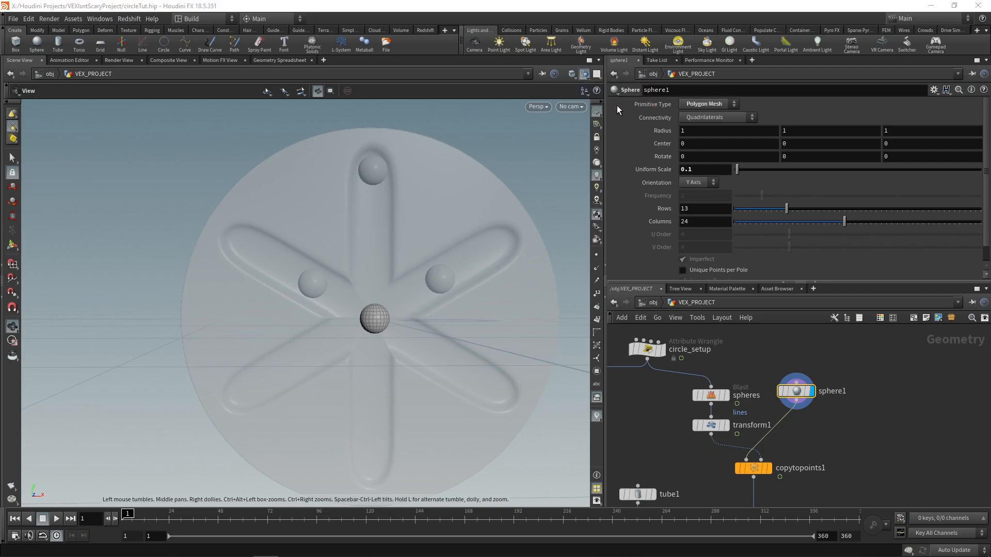
scroll(379, 323, "up", 6)
left_click_drag(382, 317, 355, 352)
scroll(351, 342, "up", 5)
middle_click_drag(809, 430, 782, 420)
scroll(781, 421, "down", 3)
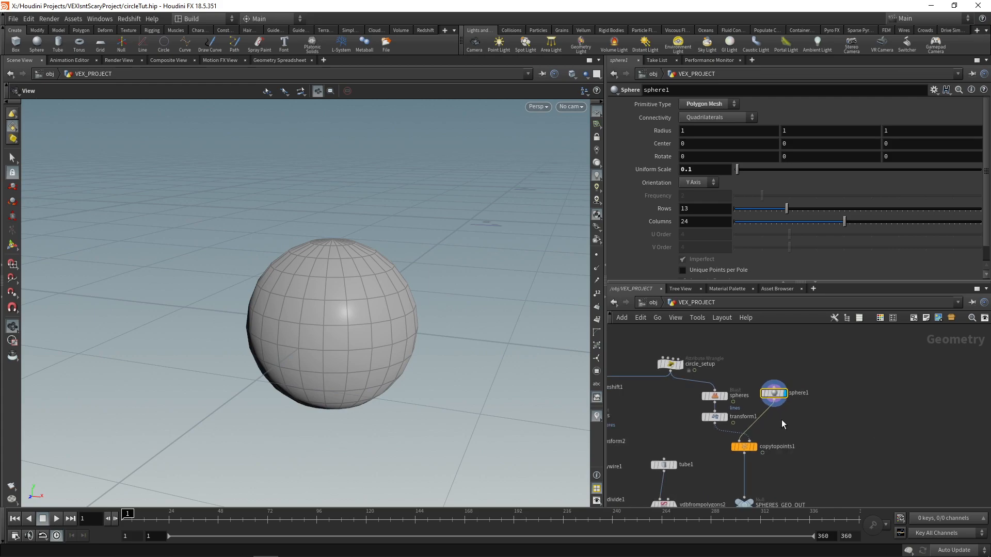
Step: Move sphere1 farther from copytopoints1 and set its Rows to 50 and Columns to 100
scroll(774, 415, "up", 3)
left_click_drag(762, 379, 800, 351)
middle_click_drag(824, 387, 811, 403)
left_click_drag(787, 364, 797, 357)
double_click(698, 214)
type("50")
key("Tab")
type("100")
key("Return")
Step: Insert a Group Create node between sphere1 and copytopoints1
key("Tab")
type("group")
key("Return")
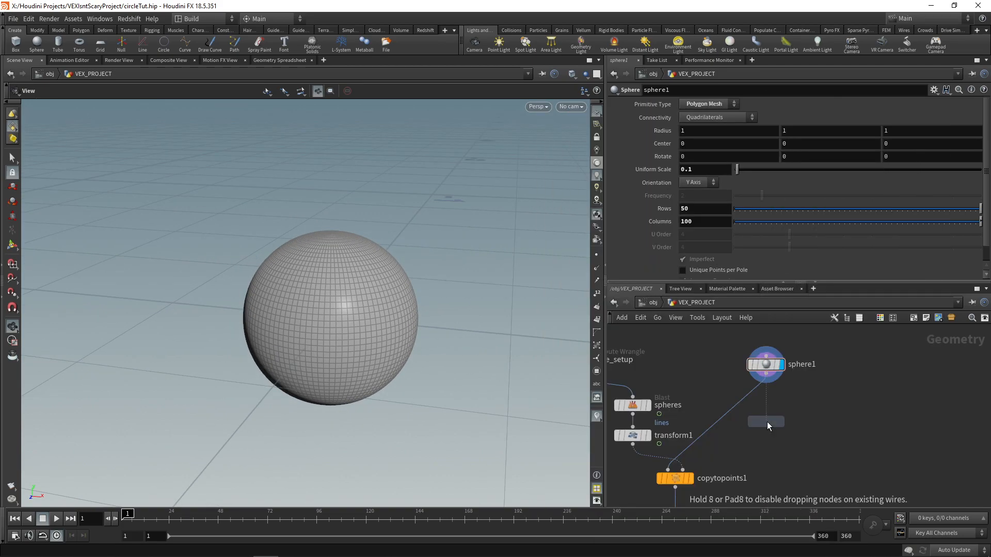
left_click(767, 422)
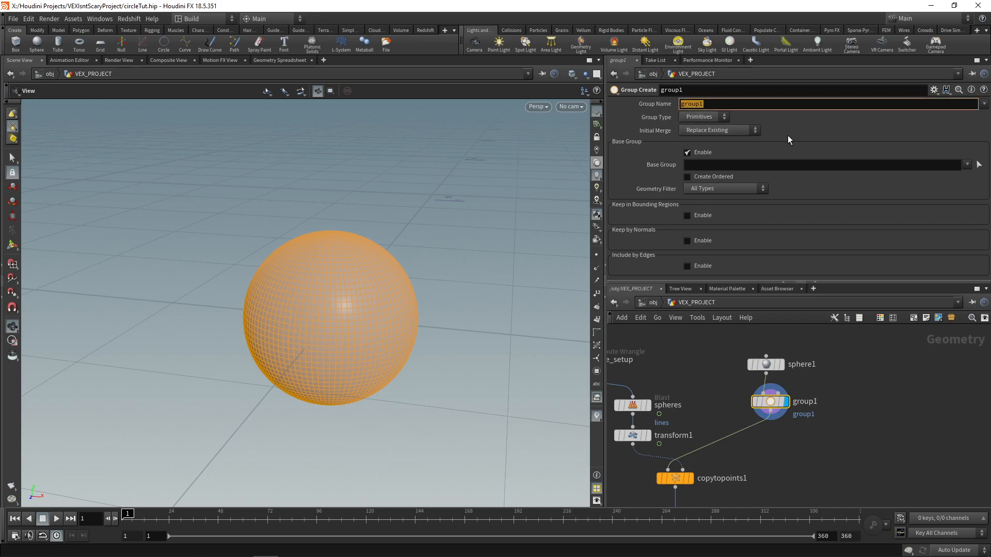
Step: Name the sphere's primitive group light_strip
type("light")
key("Return")
type("_striup")
key("BackSpace")
key("BackSpace")
type("p")
key("Return")
scroll(827, 358, "down", 2)
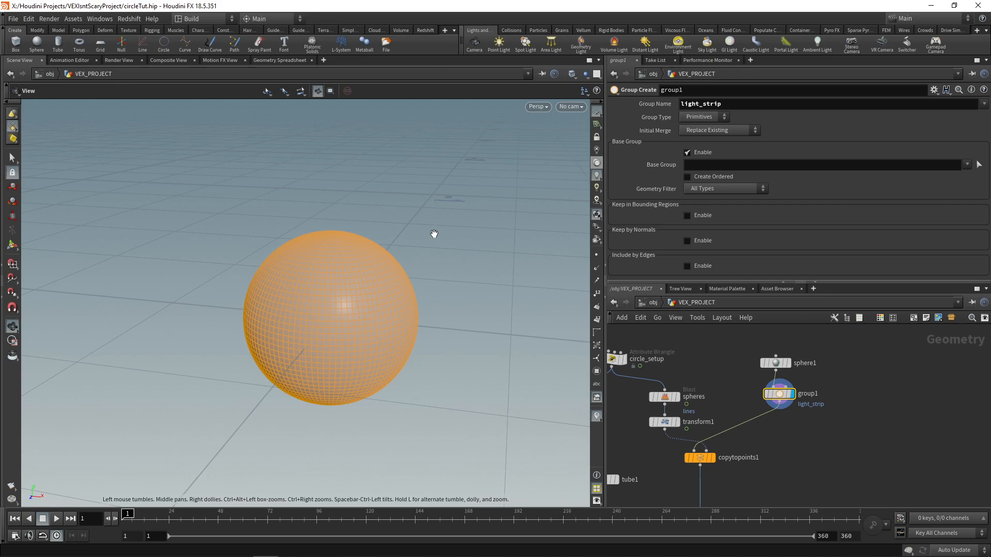
Step: In the front view, select the band of faces around the sphere's equator, primitives 2200-2699, as group1's base group
key("space+KP_3")
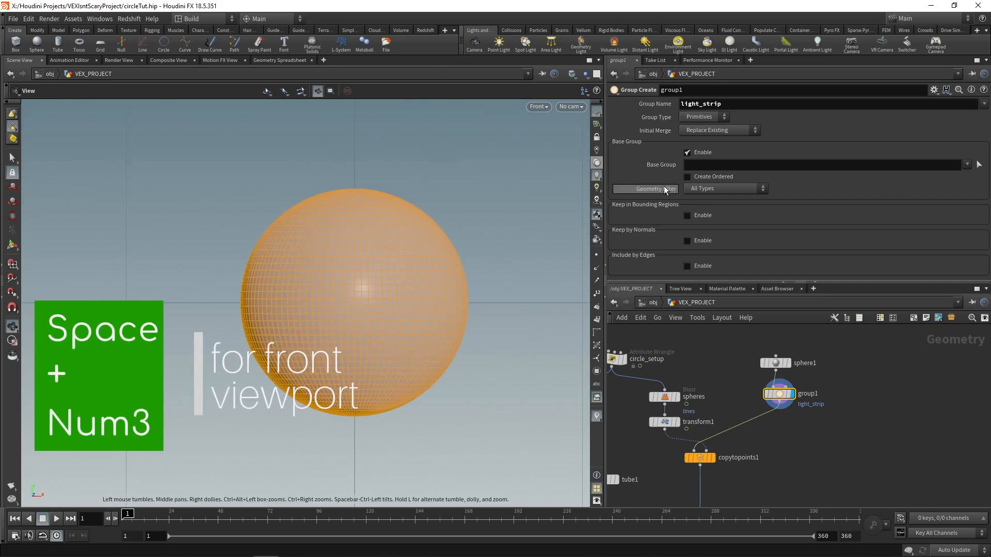
left_click(979, 164)
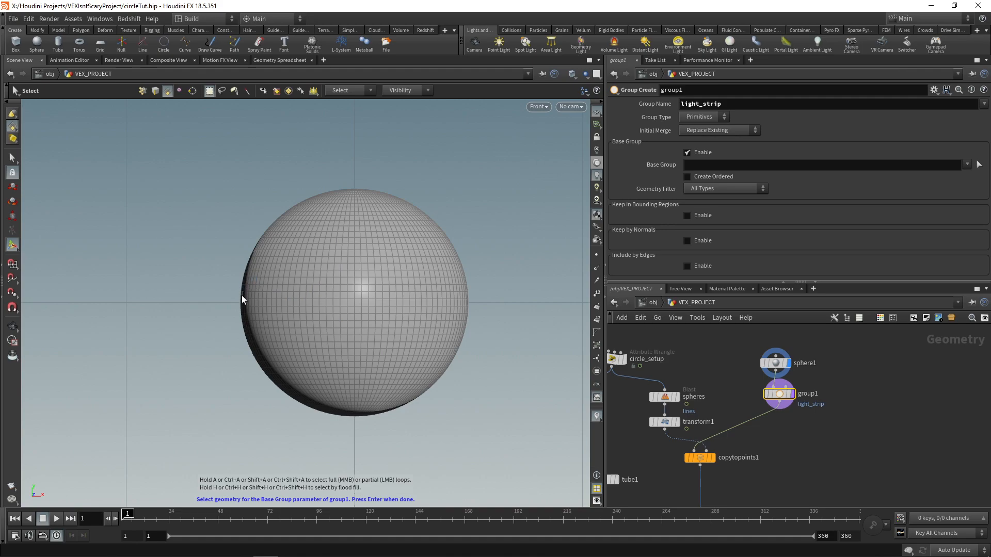
left_click_drag(239, 290, 492, 324)
left_click_drag(244, 285, 489, 324)
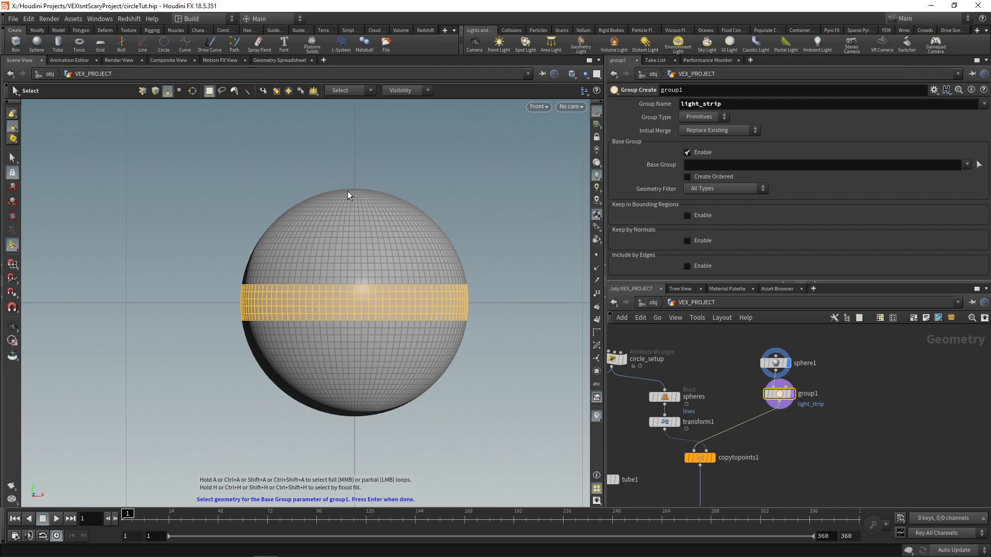
key("Return")
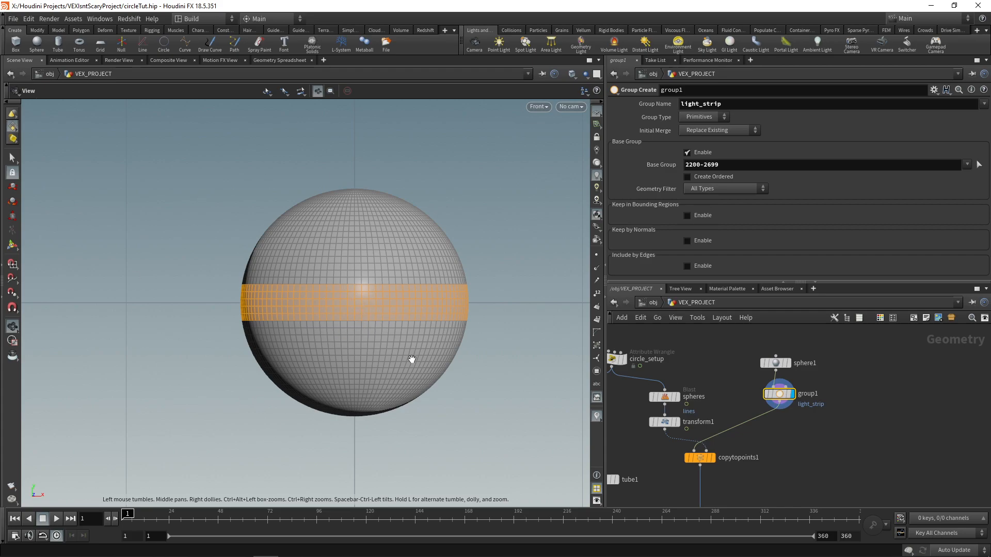
left_click(979, 164)
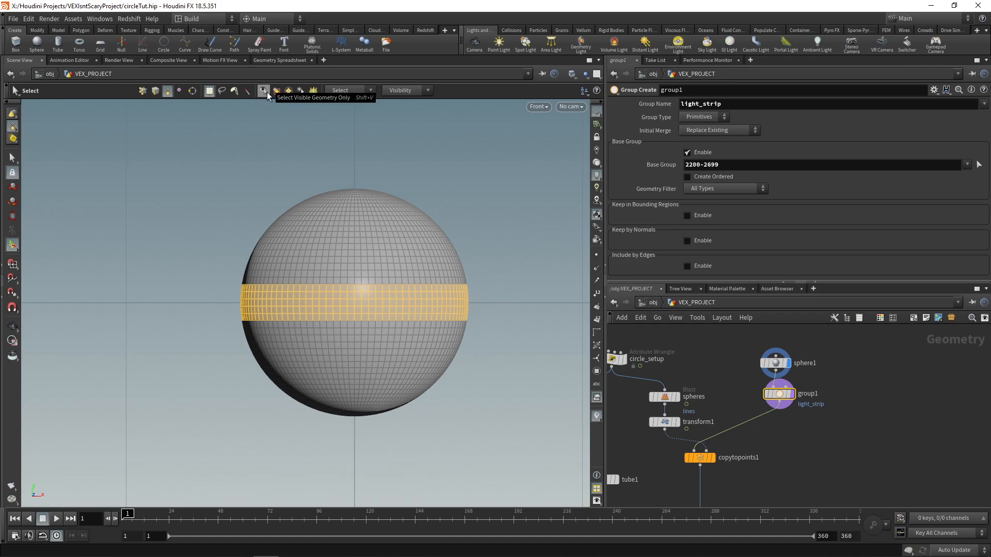
key("Escape")
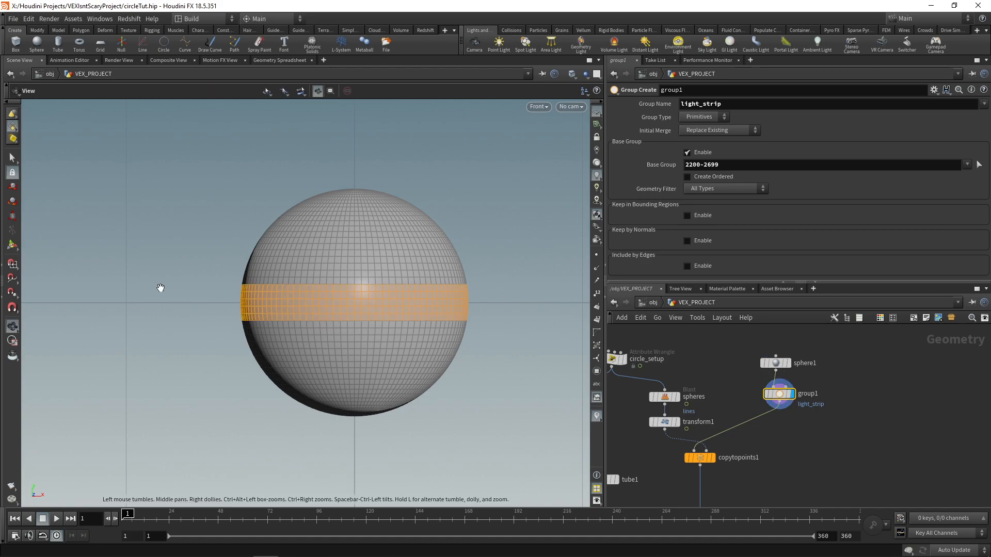
Step: Insert a PolyExtrude node between group1 and copytopoints1
key("Tab")
type("polyext")
key("Return")
left_click(749, 414)
left_click_drag(749, 414, 760, 413)
Step: Limit the extrusion to the light_strip group, set its Distance to -0.005, and inspect the sphere in perspective view
left_click(964, 104)
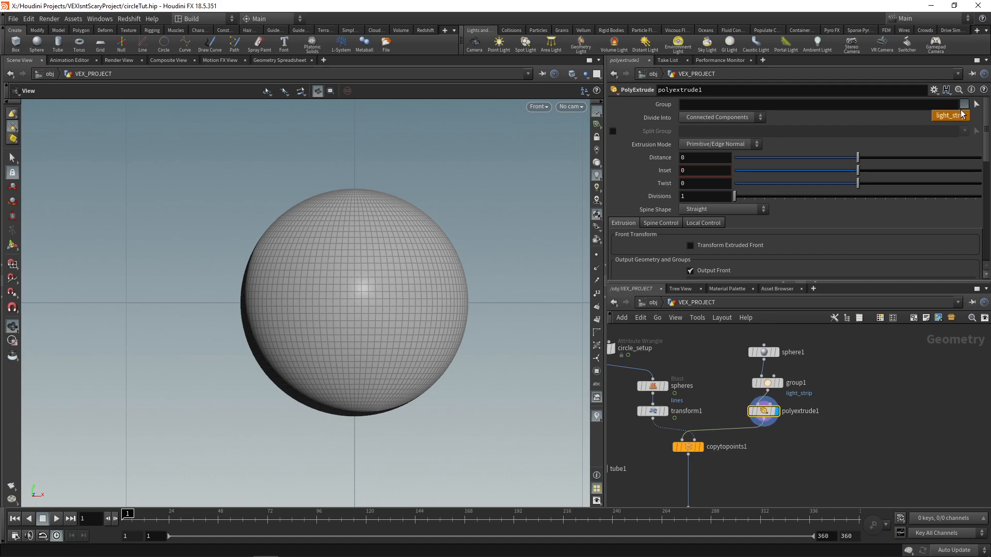
left_click(960, 118)
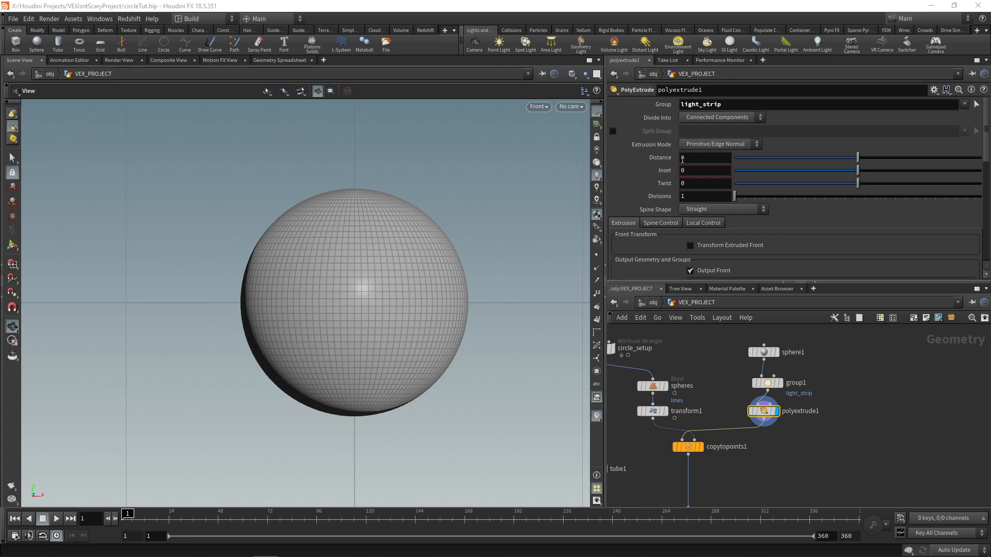
middle_click_drag(698, 158, 668, 191)
scroll(357, 280, "down", 2)
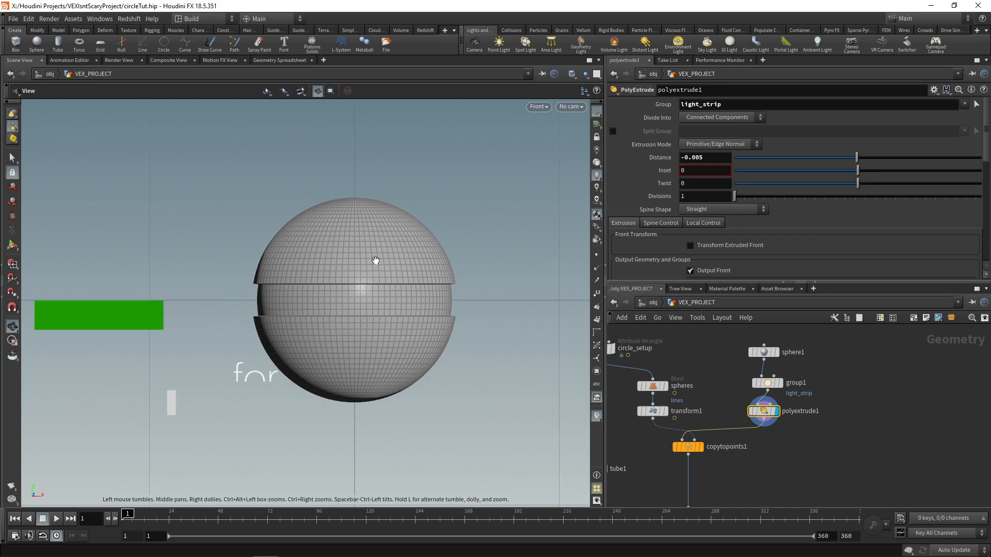
key("space+1")
scroll(371, 243, "up", 1)
left_click_drag(370, 244, 389, 299)
Step: Display the copytopoints1 result and set the display to the SPHERES_GEO_OUT node
middle_click_drag(775, 461, 770, 430)
scroll(770, 430, "down", 1)
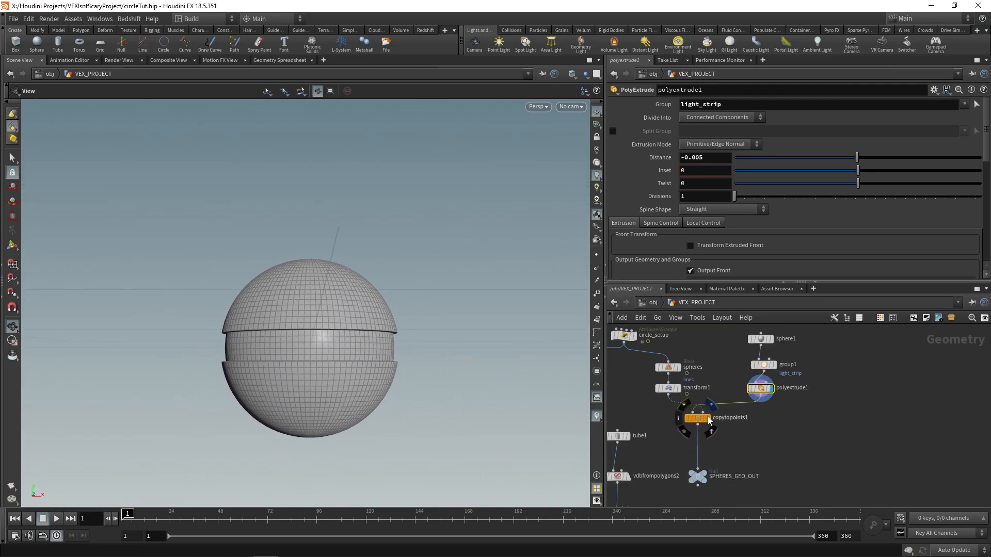
left_click(708, 419)
left_click(710, 475)
Step: Return to the object level and play the animation of the base and spheres, stopping at frame 274
left_click(653, 302)
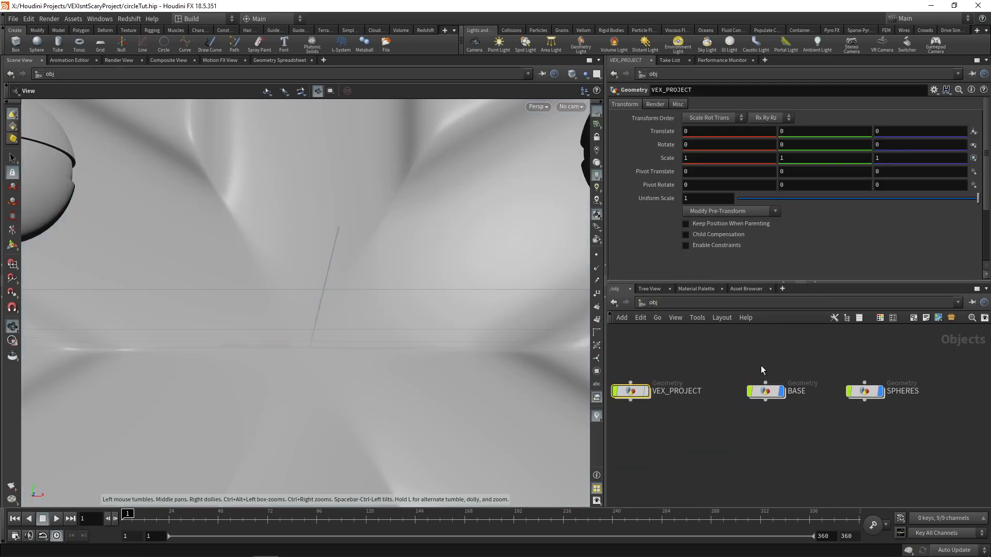
left_click(56, 519)
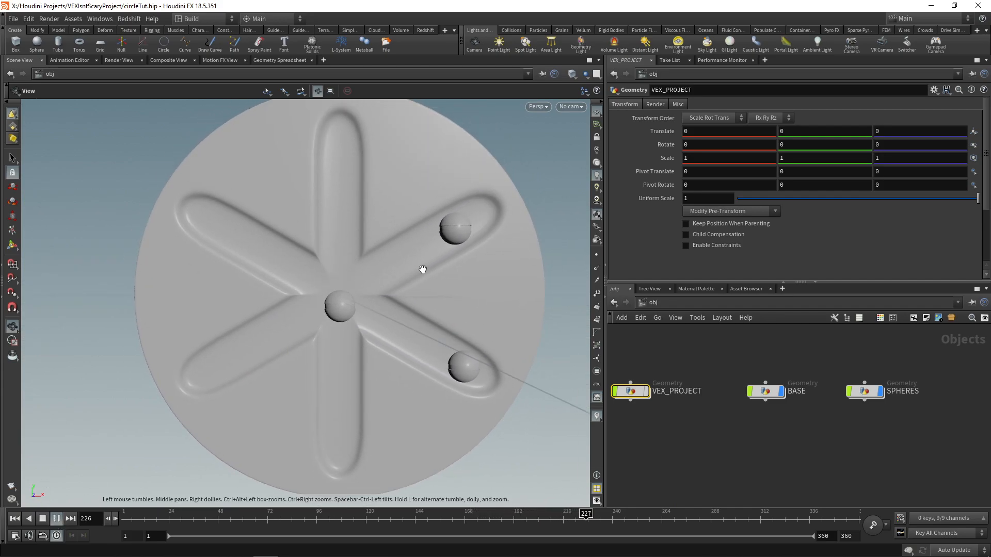
left_click(42, 521)
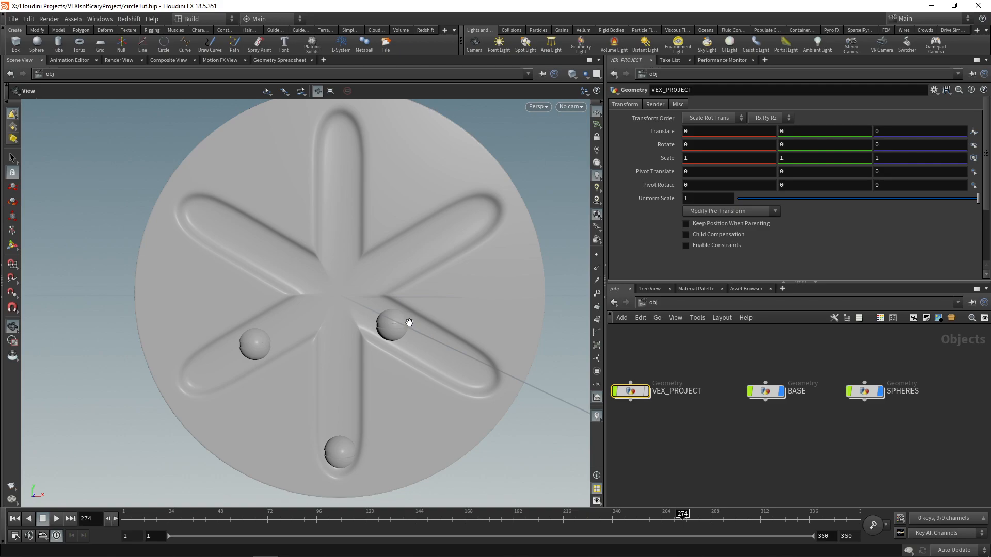
double_click(408, 324)
middle_click_drag(828, 408, 798, 435)
left_click_drag(850, 488, 752, 391)
left_click_drag(718, 384, 757, 413)
left_click(697, 352)
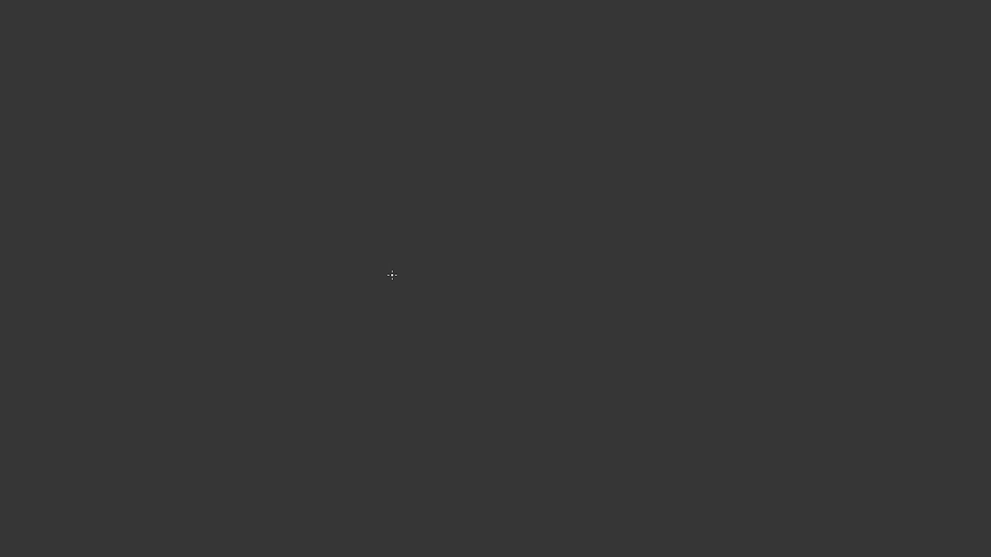
Step: On the blank drawing canvas, sketch a vertical line with a circle on it and small up and down arrows beside the line
left_click(467, 292)
mouse_move(472, 139)
left_mouse_down()
mouse_move(457, 172)
mouse_move(485, 156)
mouse_move(471, 135)
left_mouse_up()
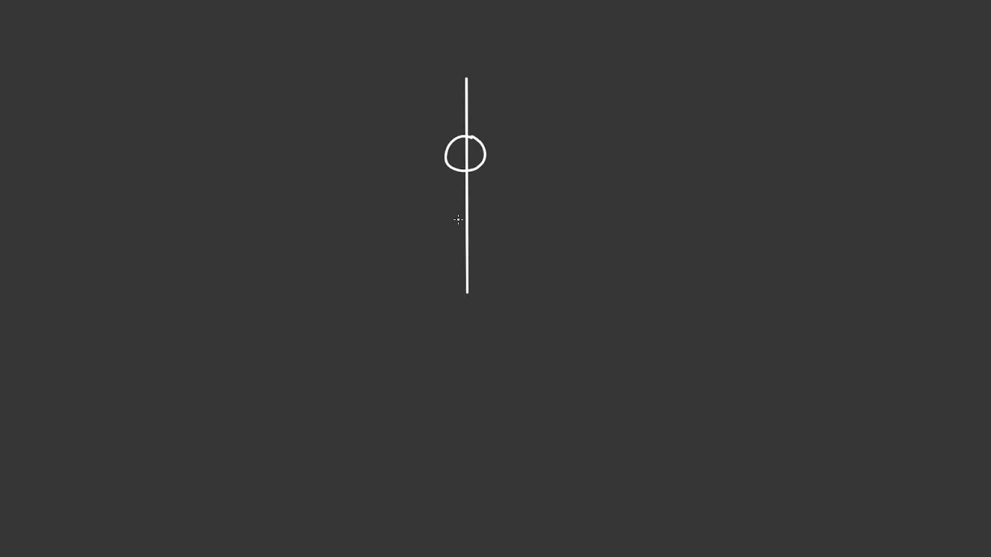
left_click_drag(479, 108, 484, 95)
left_click_drag(475, 210, 474, 224)
left_click_drag(470, 220, 482, 221)
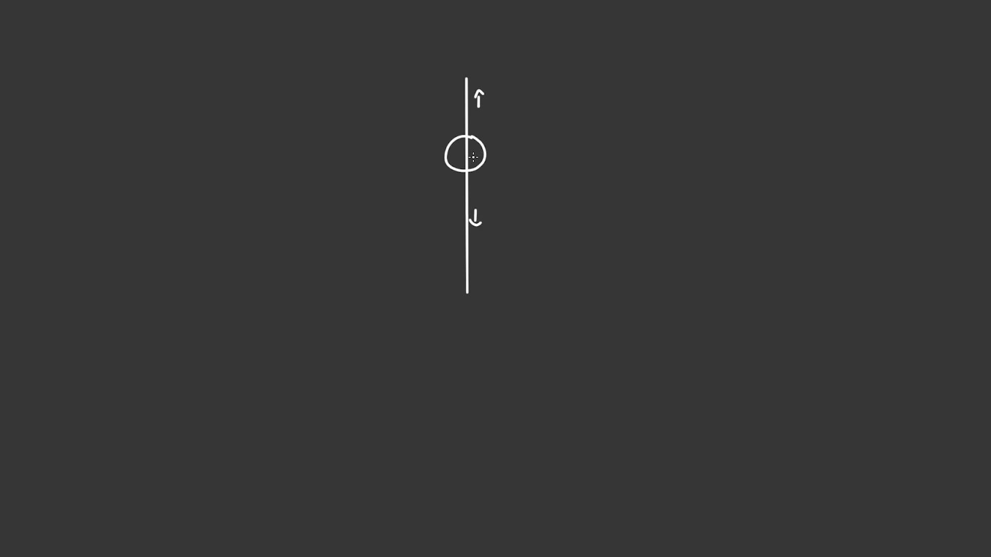